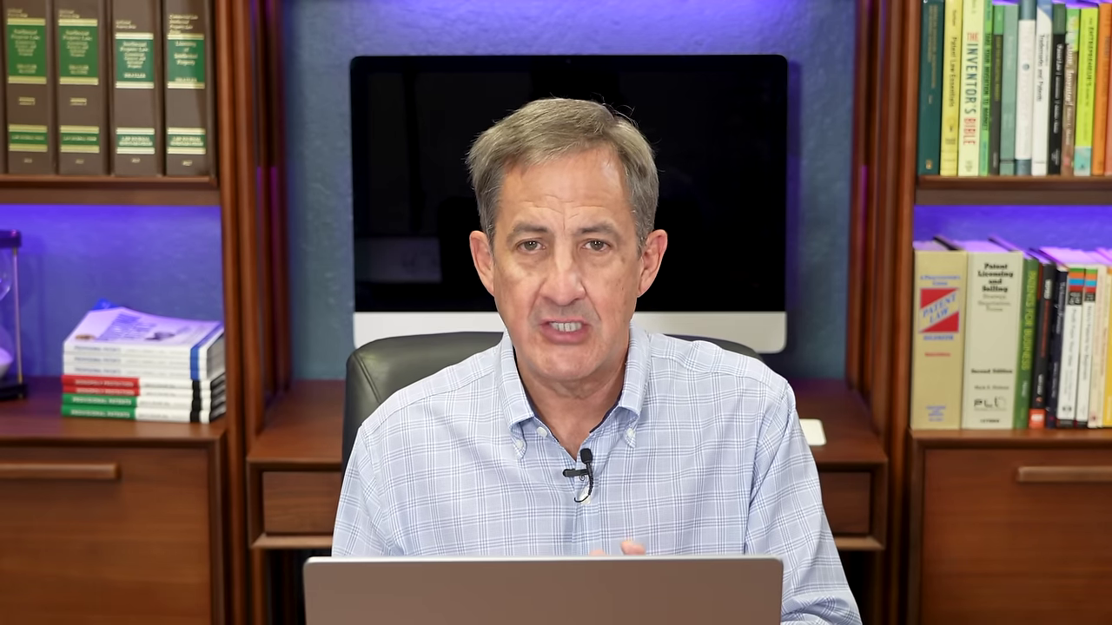
Step: Search Google for USPTO and open the uspto.gov home page
text(US)
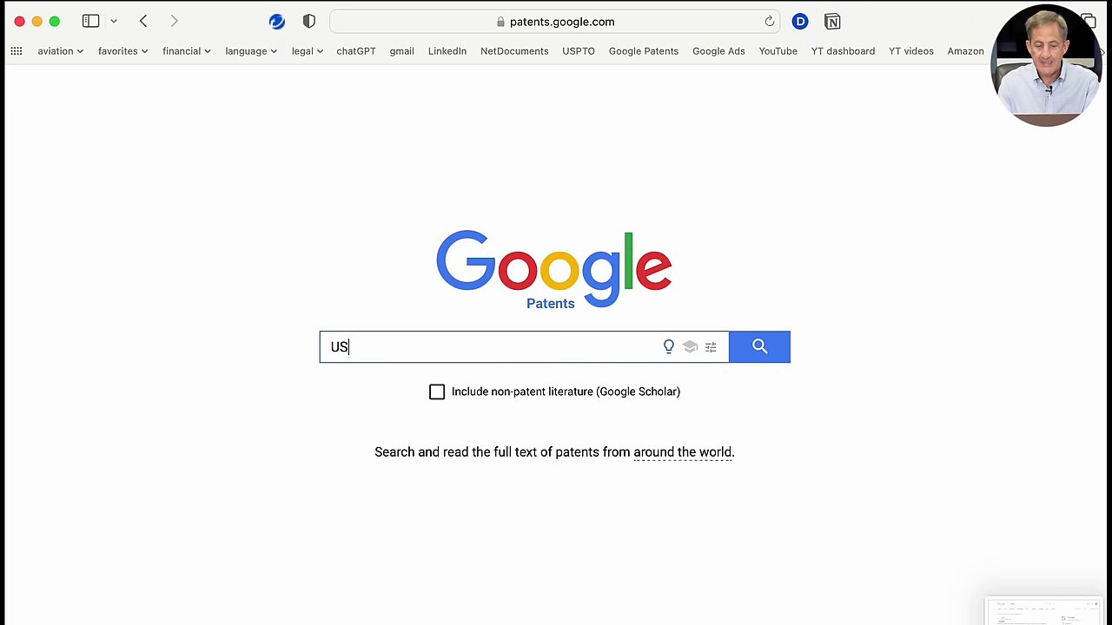
text(PTO)
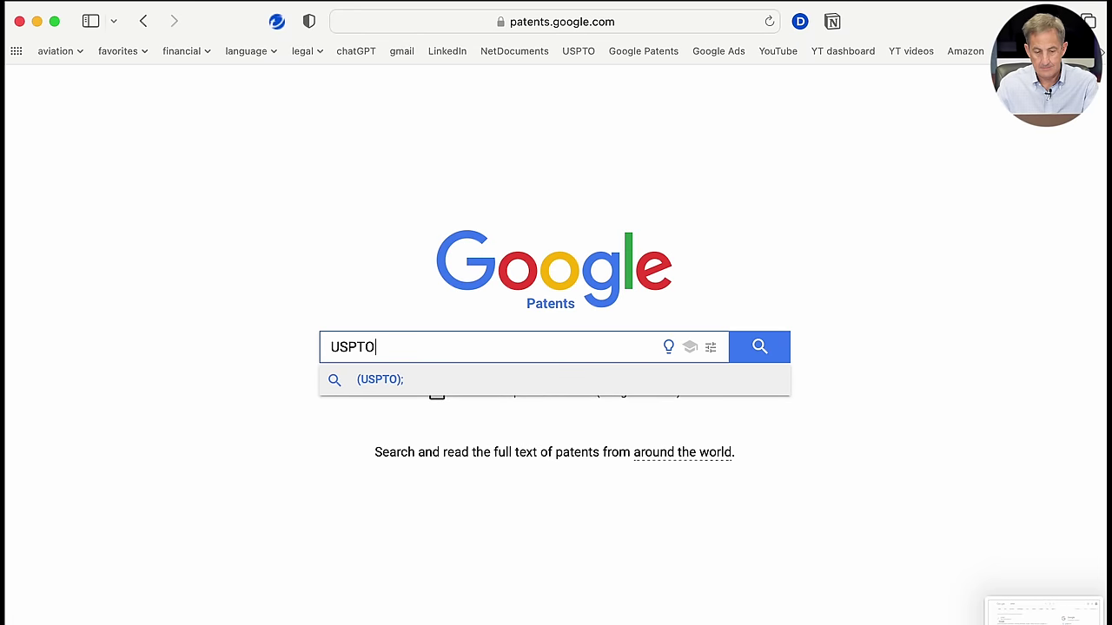
key(Return)
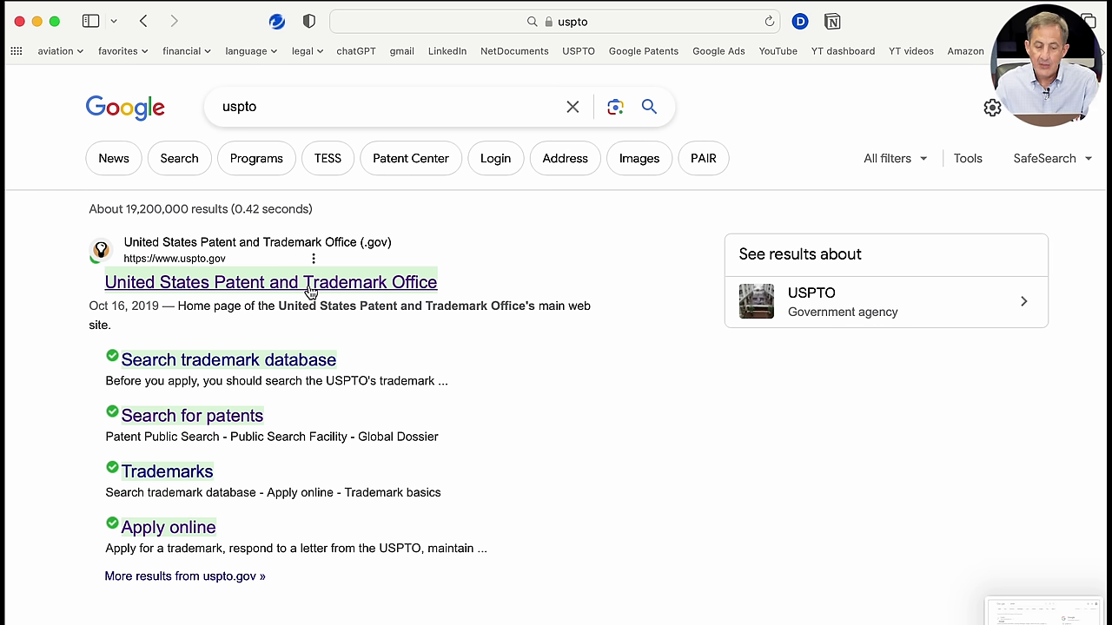
click(311, 283)
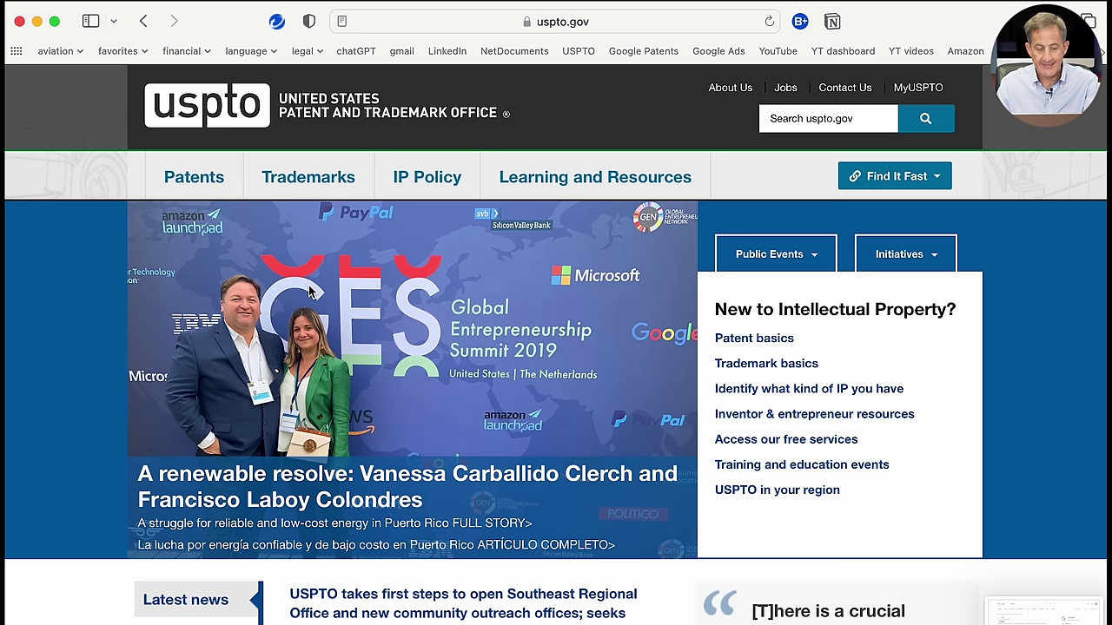
Step: Go to Patents > Filing online and launch Patent Center
click(188, 183)
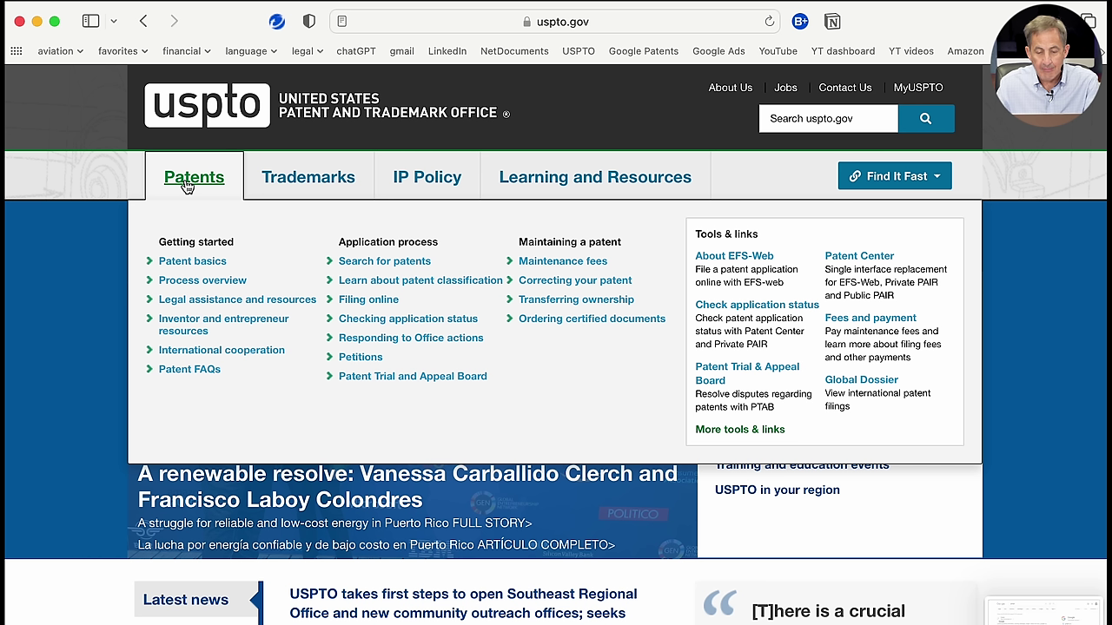
click(364, 301)
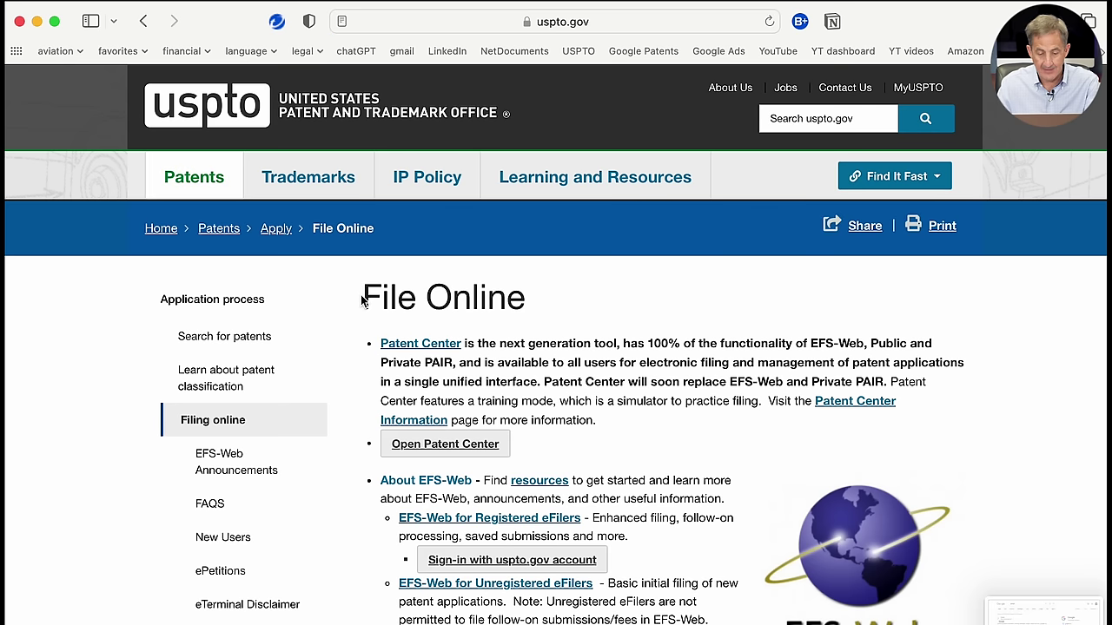
scroll(364, 300, down, 2)
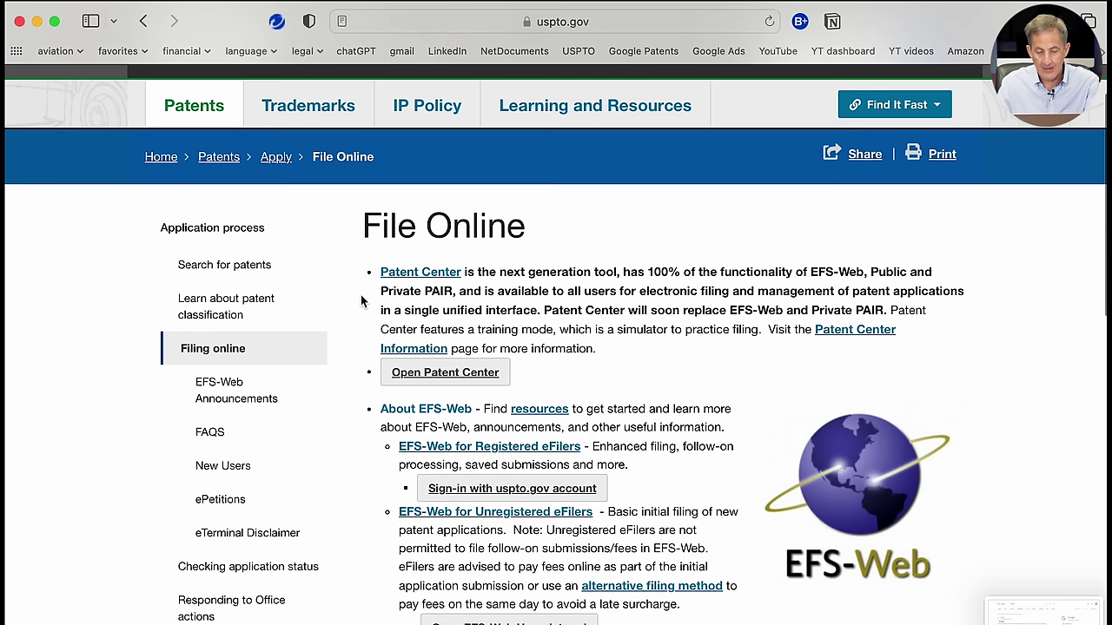
click(427, 377)
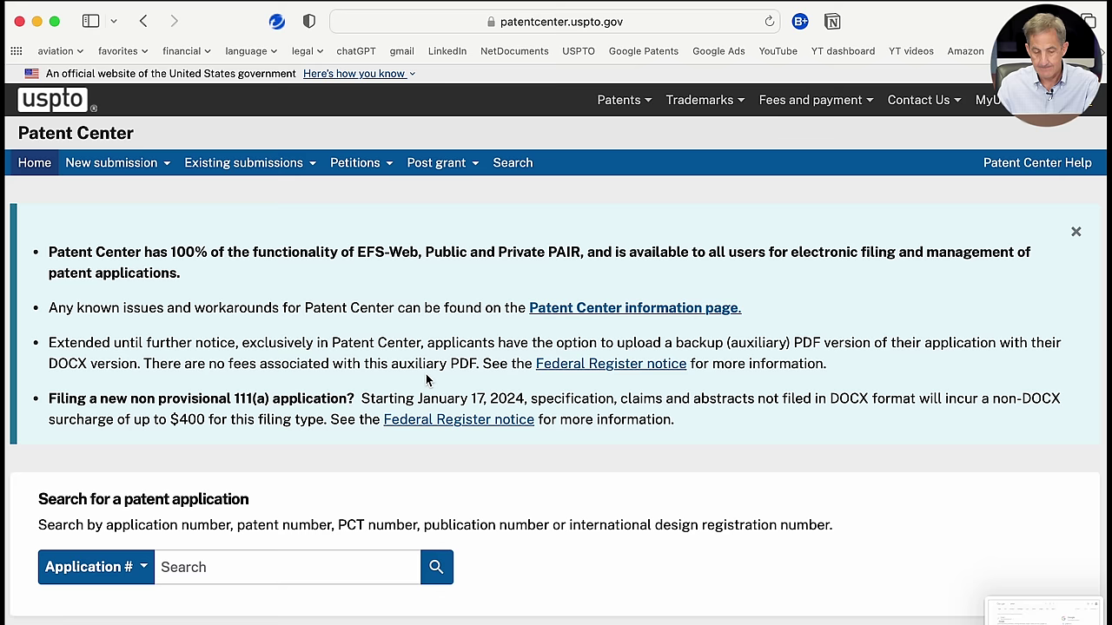
Step: Start a new submission from Activities and pick Utility Provisional from the regular submissions list
scroll(426, 375, down, 1)
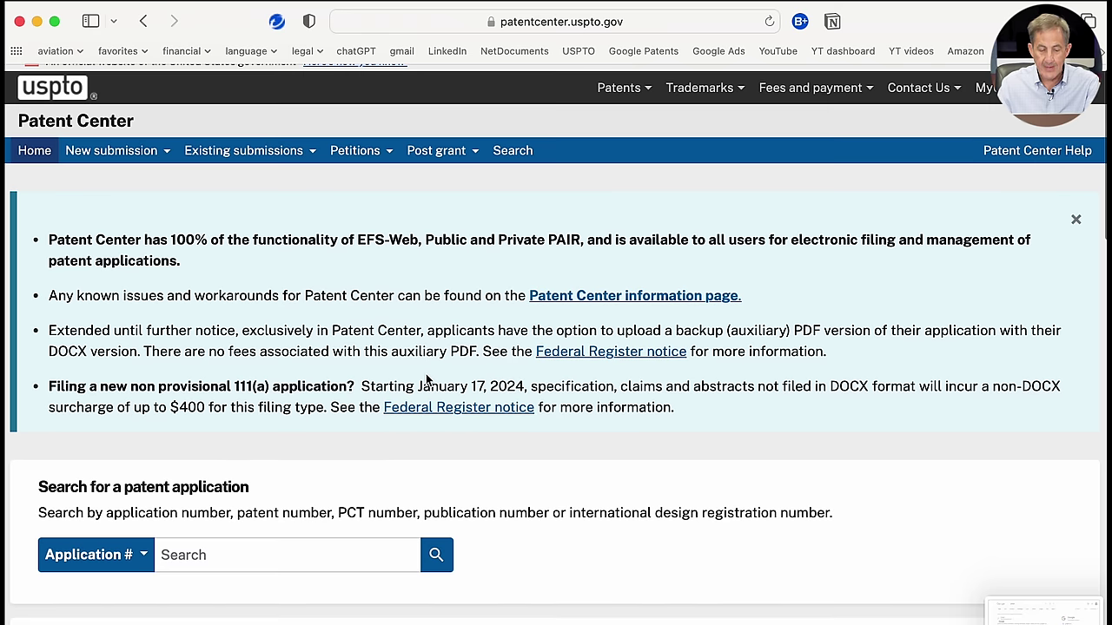
scroll(426, 377, down, 3)
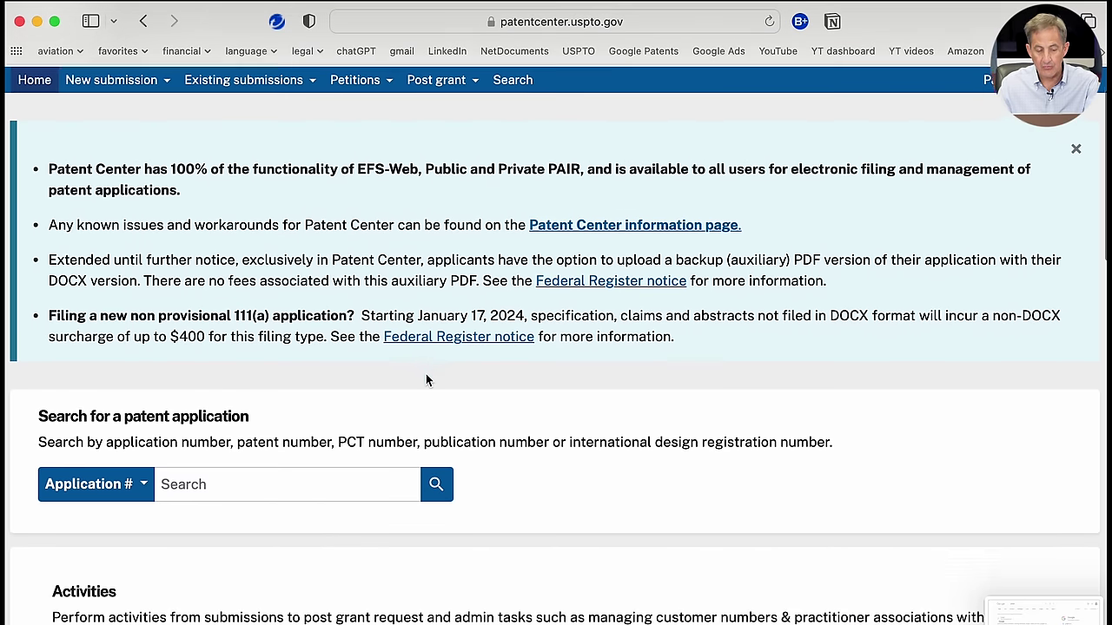
scroll(425, 380, down, 3)
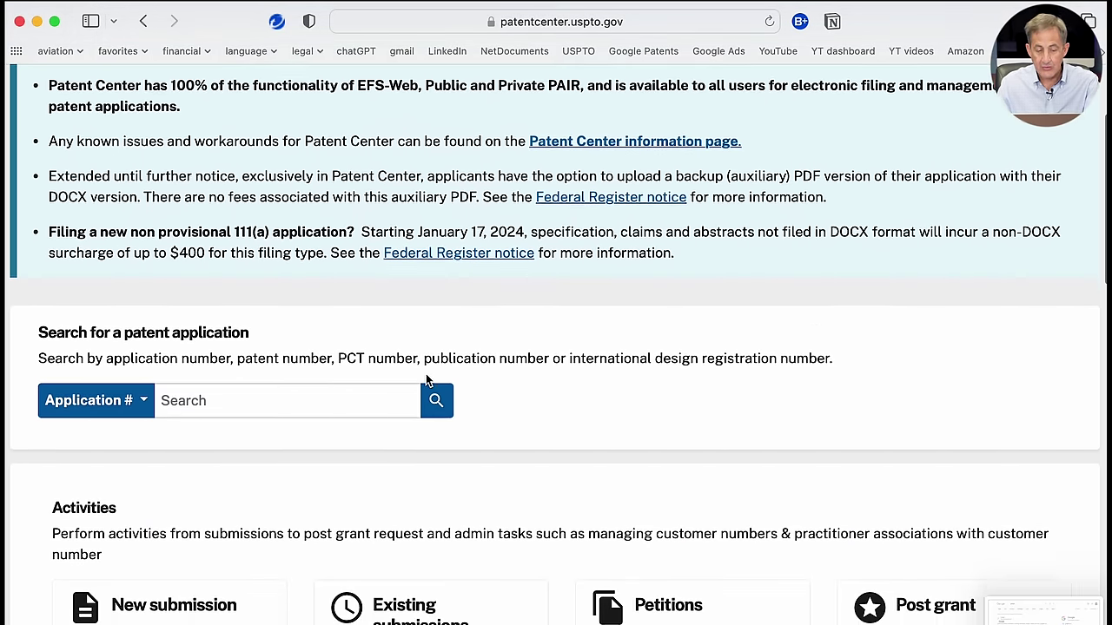
scroll(426, 375, down, 5)
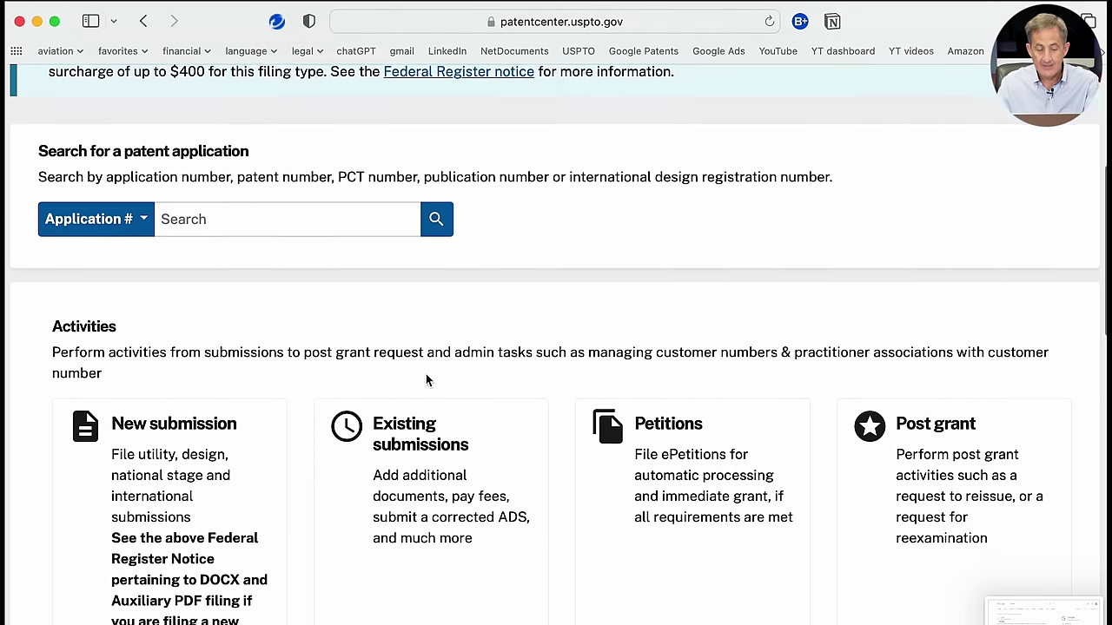
scroll(426, 375, down, 2)
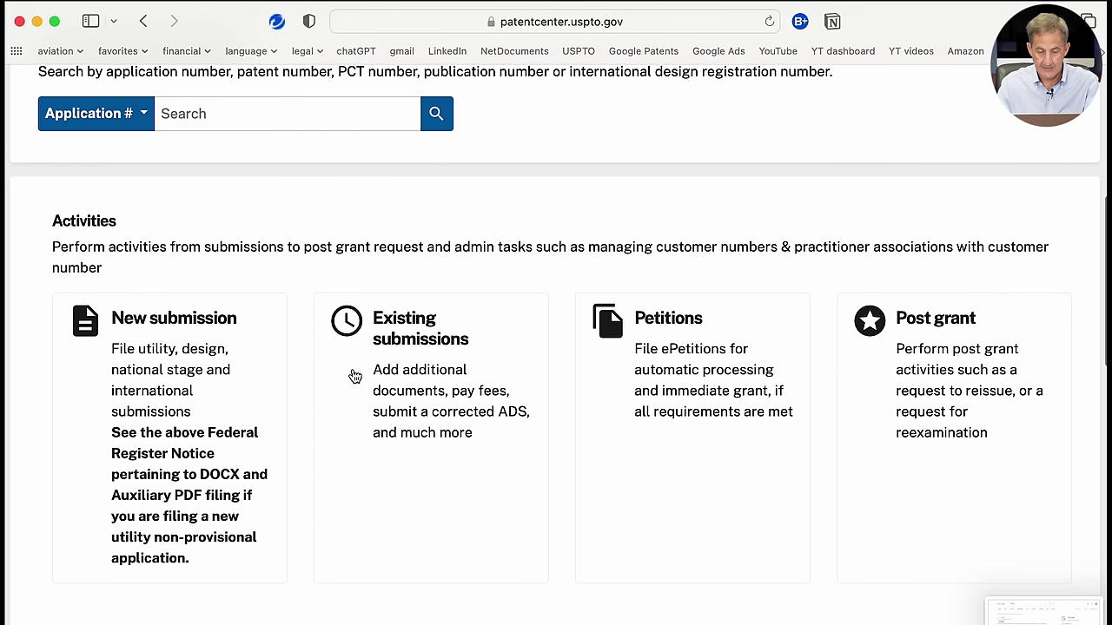
click(185, 387)
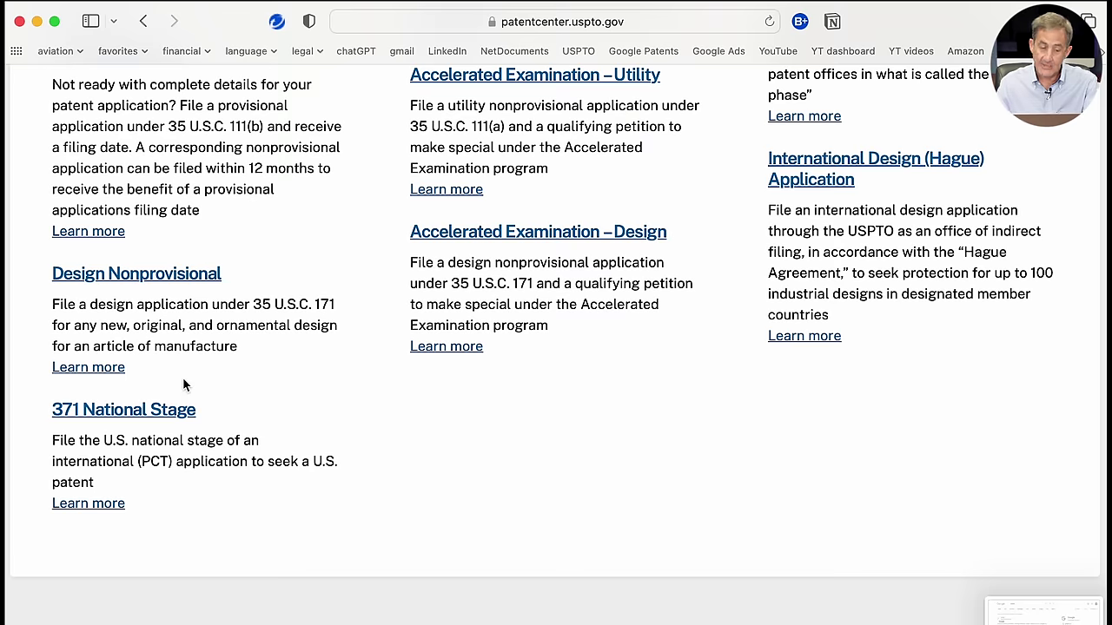
scroll(185, 387, up, 5)
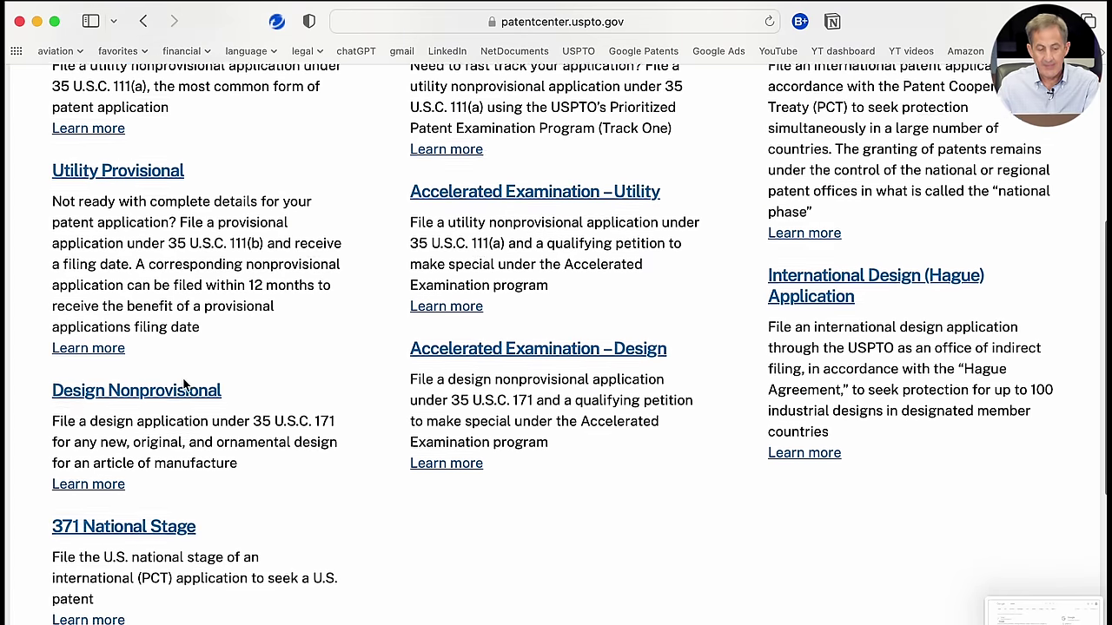
scroll(183, 381, up, 3)
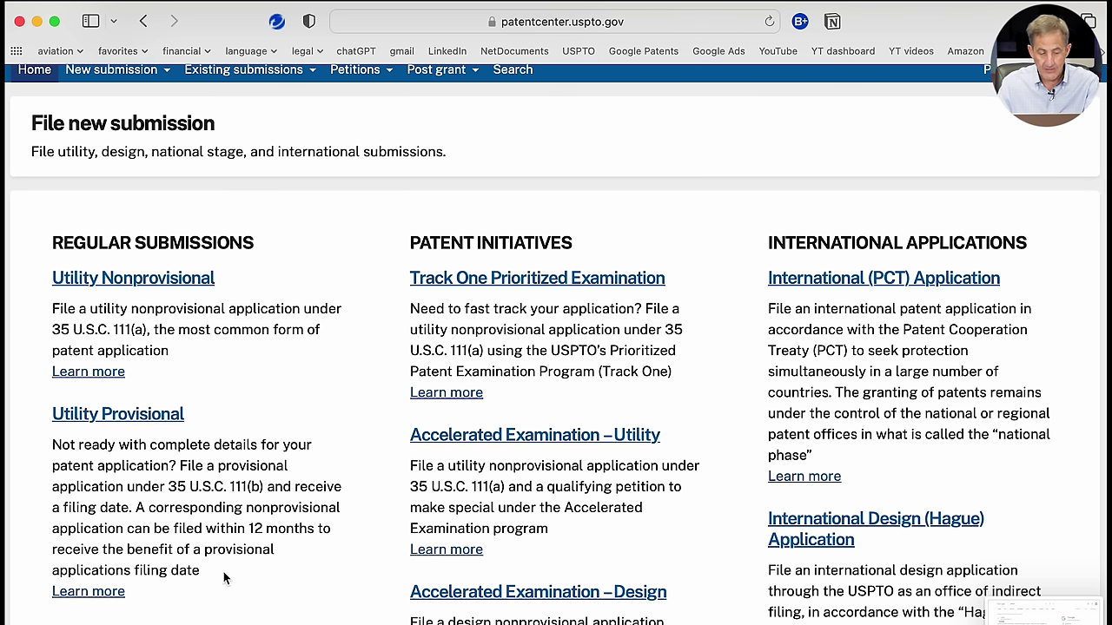
click(155, 417)
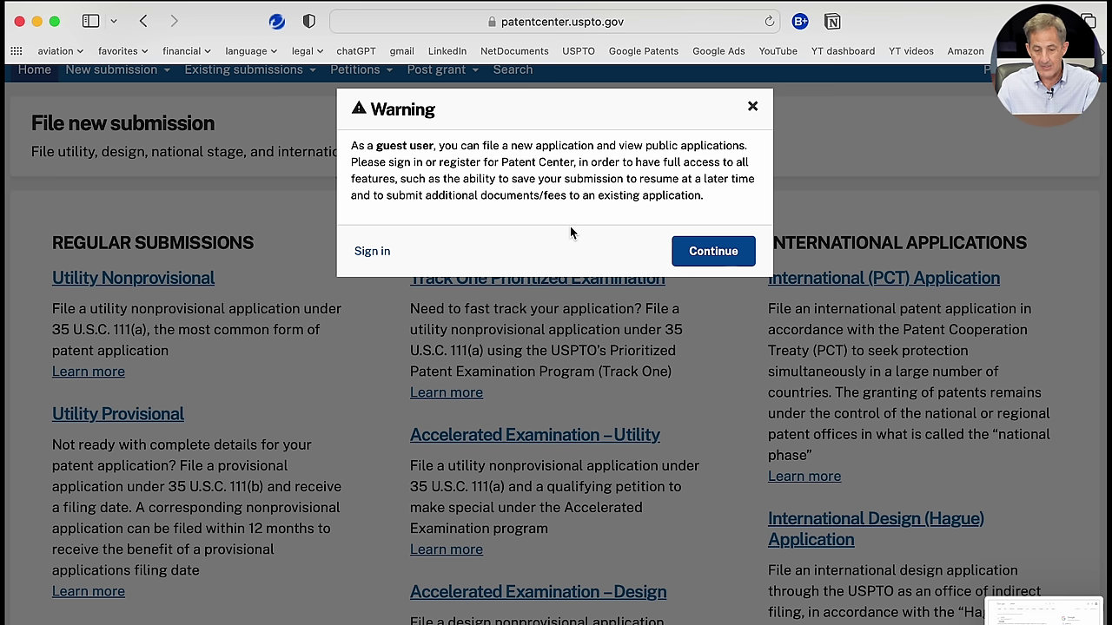
Step: Continue as a guest user and choose Web ADS to fill in the data sheet online
click(708, 252)
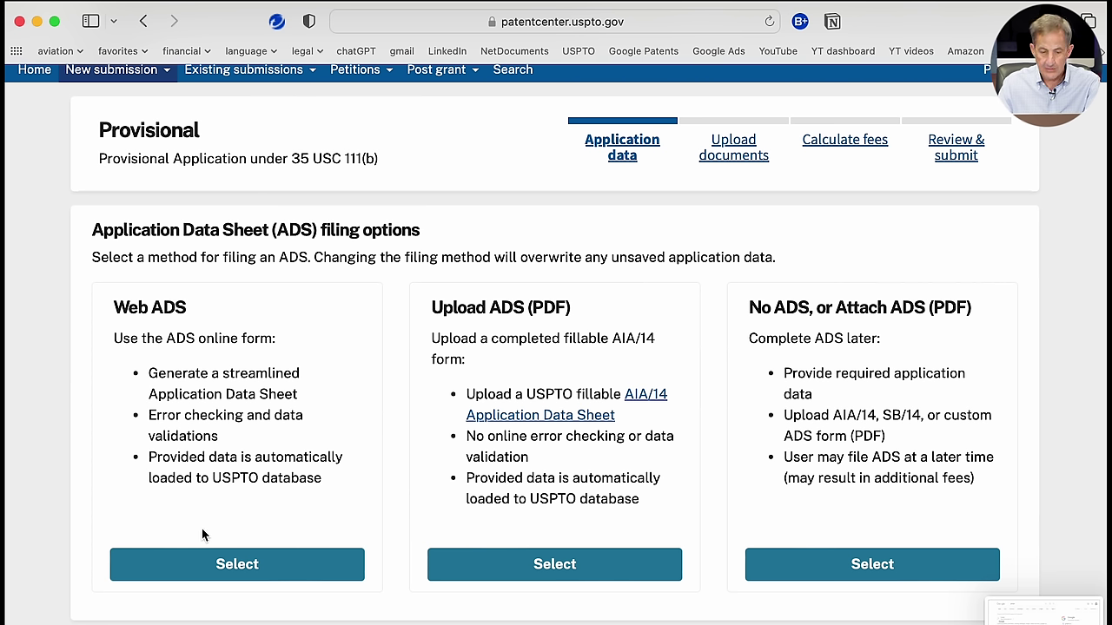
click(209, 567)
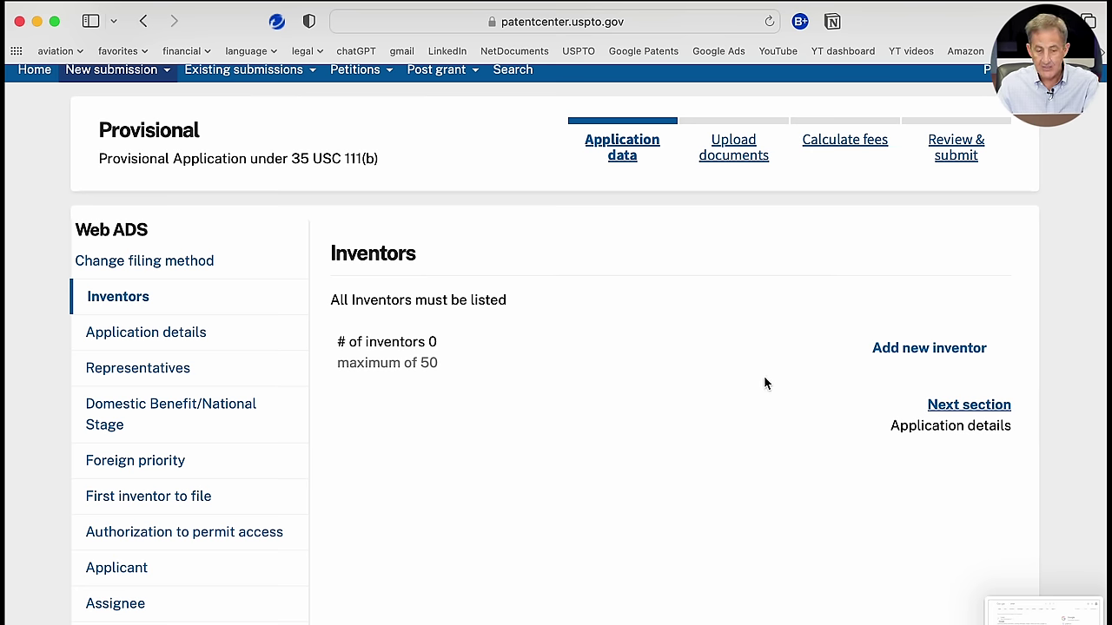
Step: Add a US-resident inventor autofilled from a saved contact, then move on to Application details
click(936, 352)
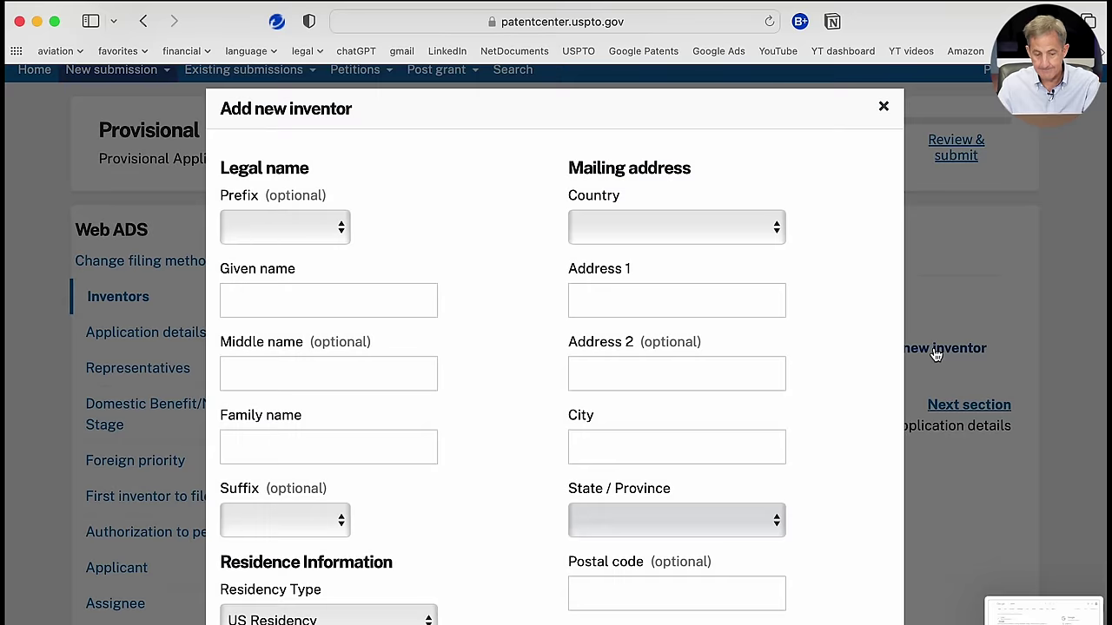
click(395, 298)
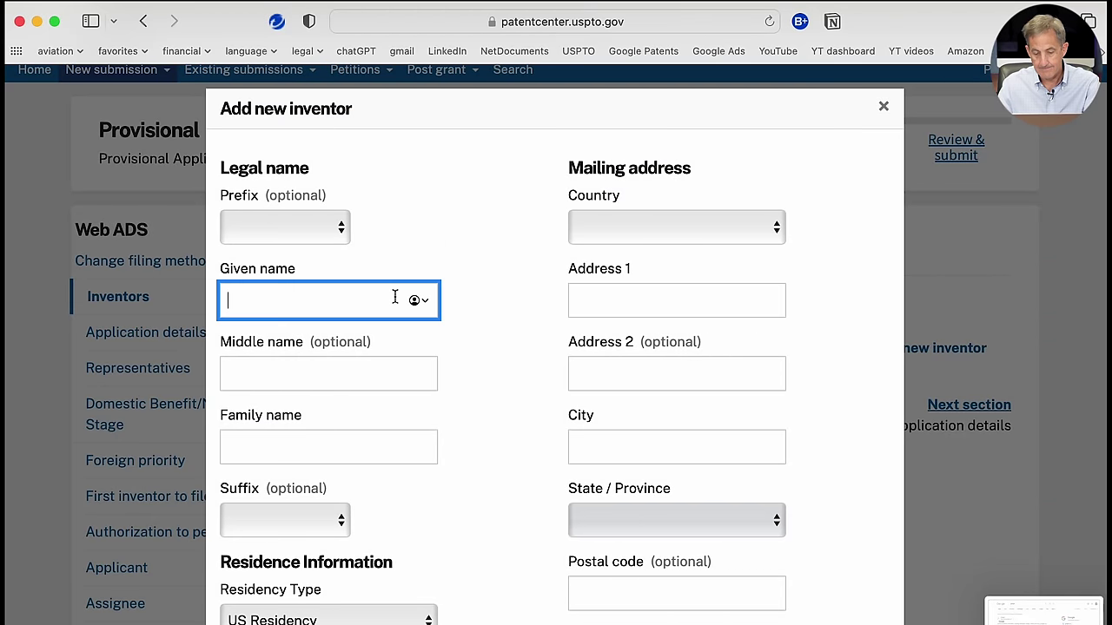
click(422, 301)
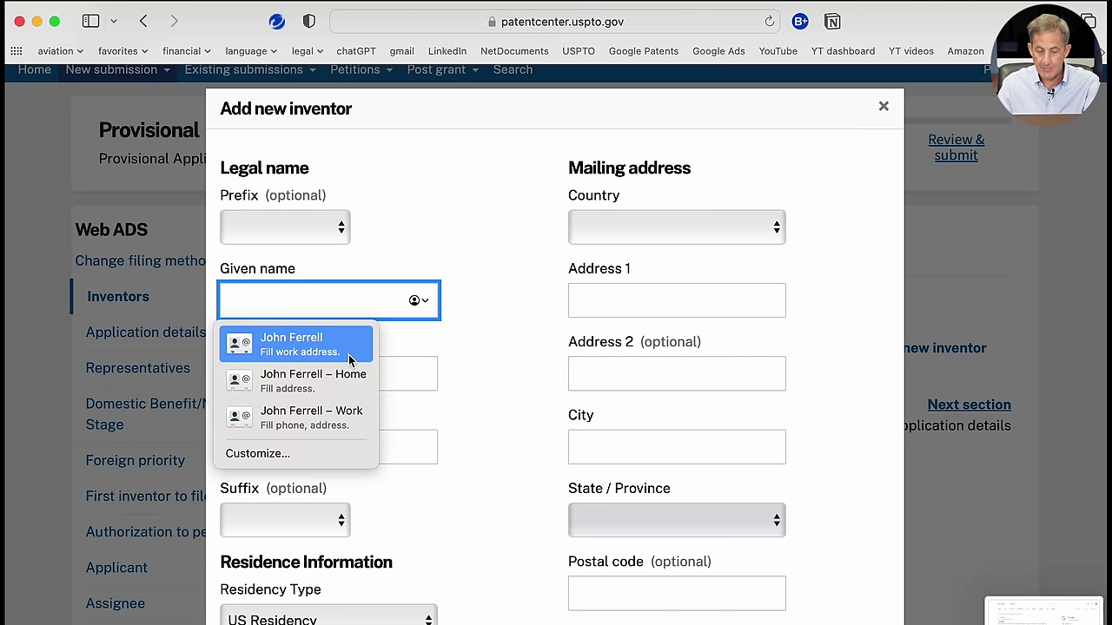
click(321, 418)
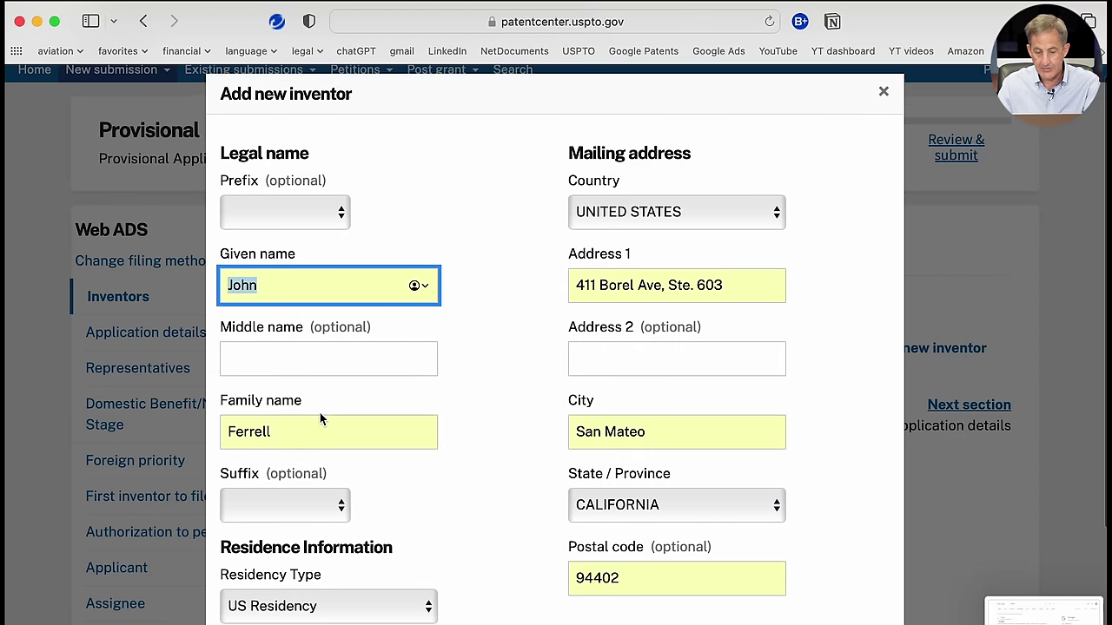
scroll(320, 415, down, 3)
scroll(320, 415, down, 2)
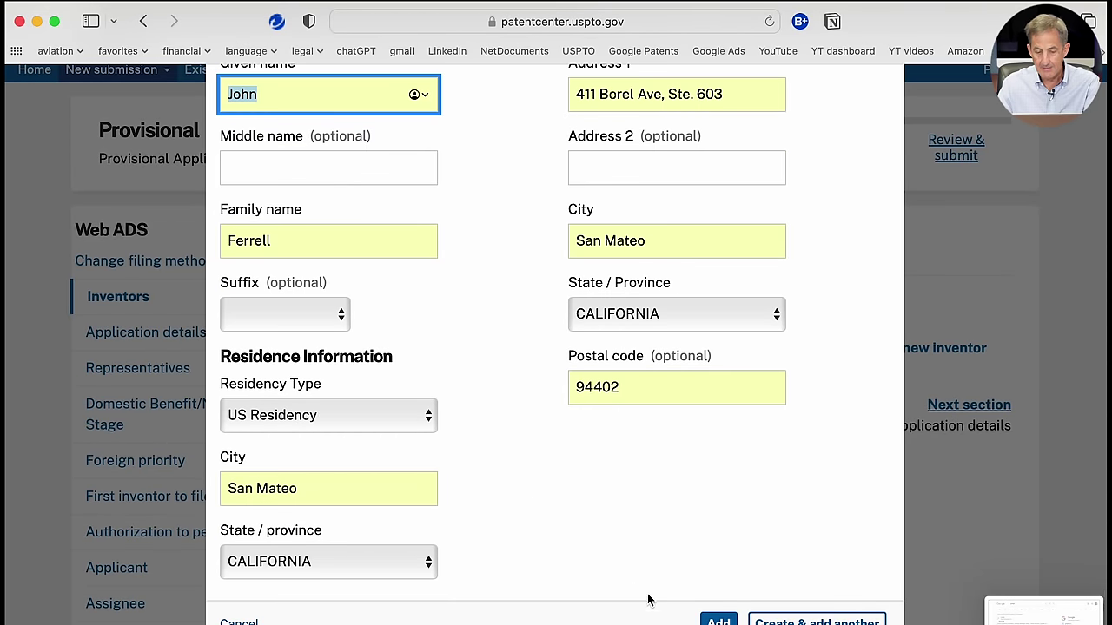
click(718, 620)
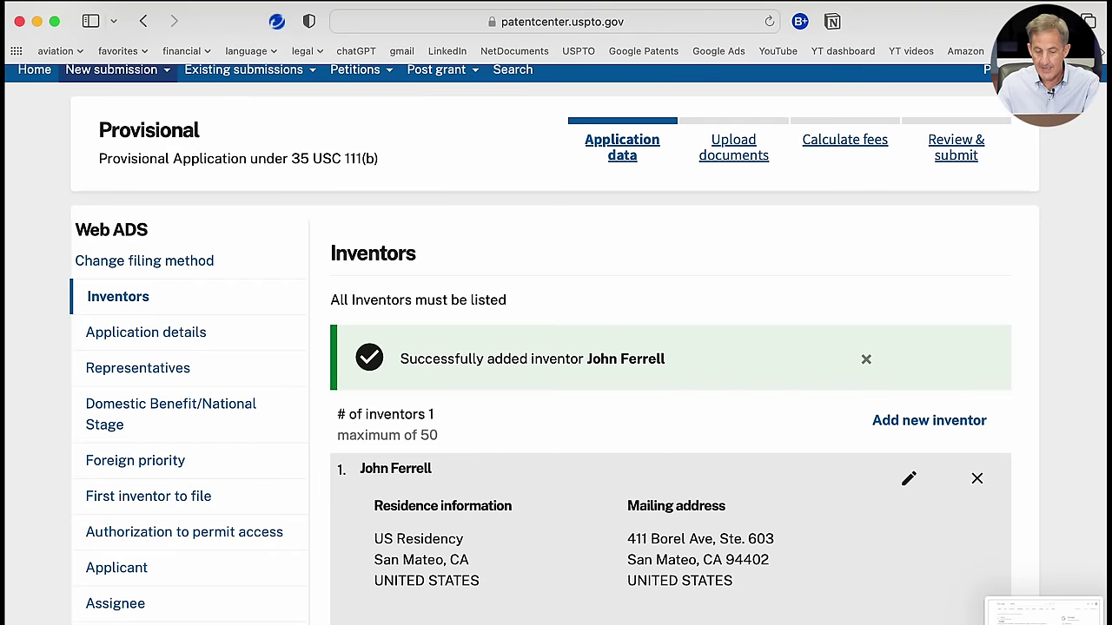
scroll(736, 445, down, 1)
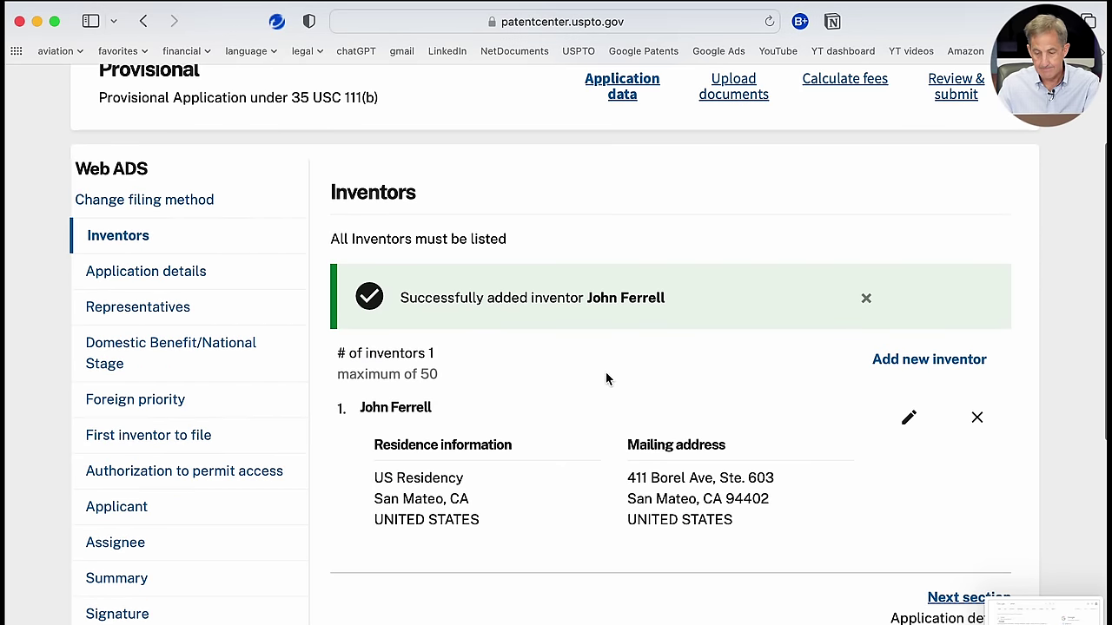
scroll(857, 449, down, 3)
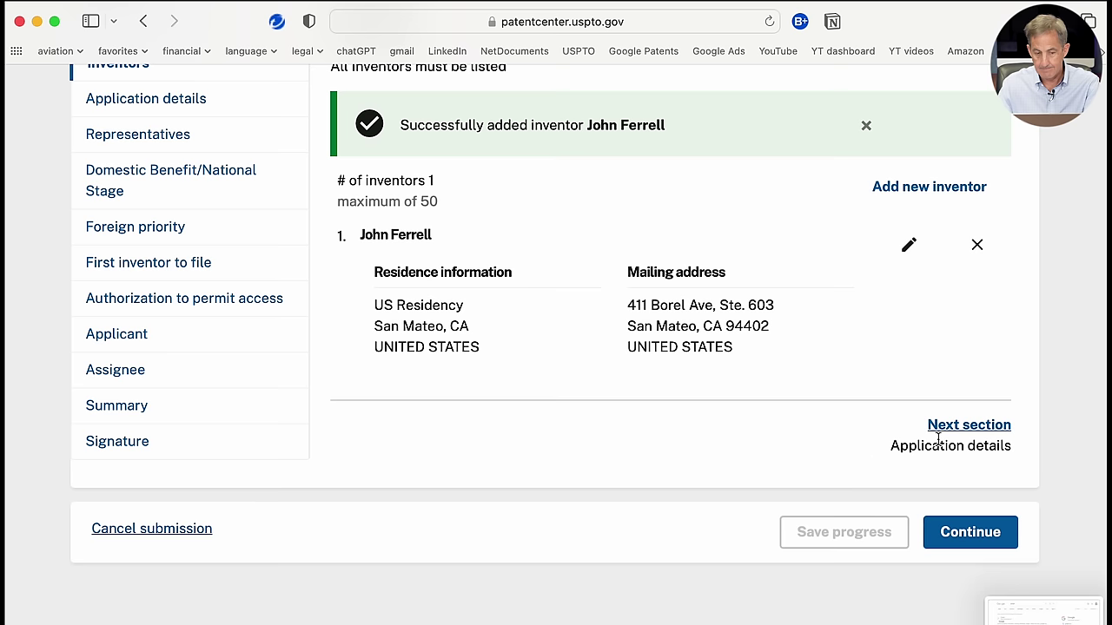
click(967, 426)
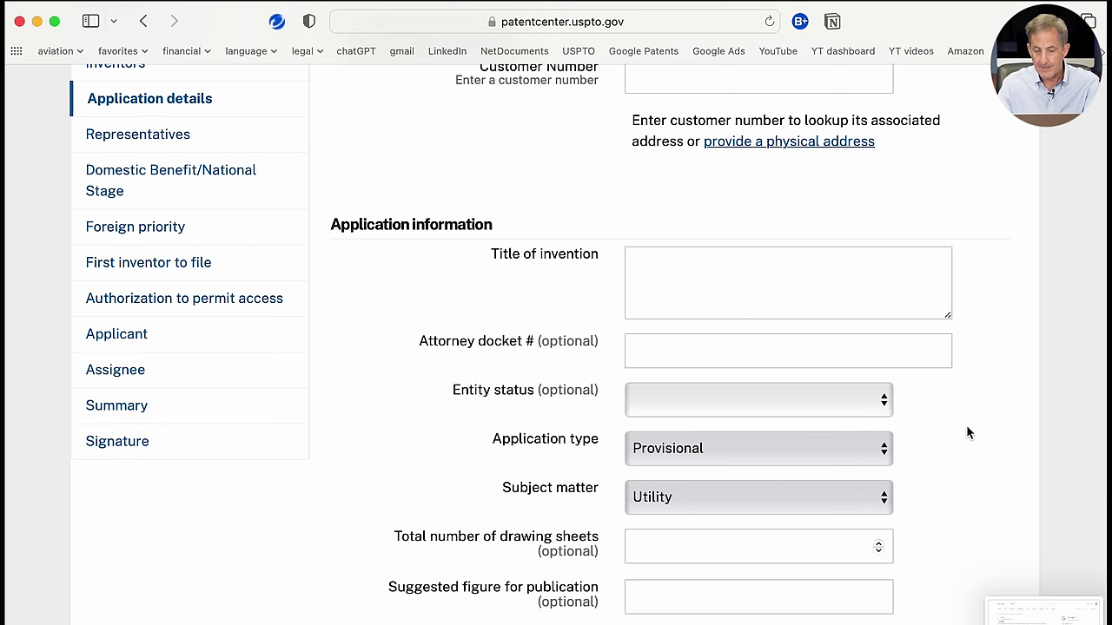
Step: Switch to a physical correspondence address with country UNITED STATES OF AMERICA
scroll(893, 320, up, 3)
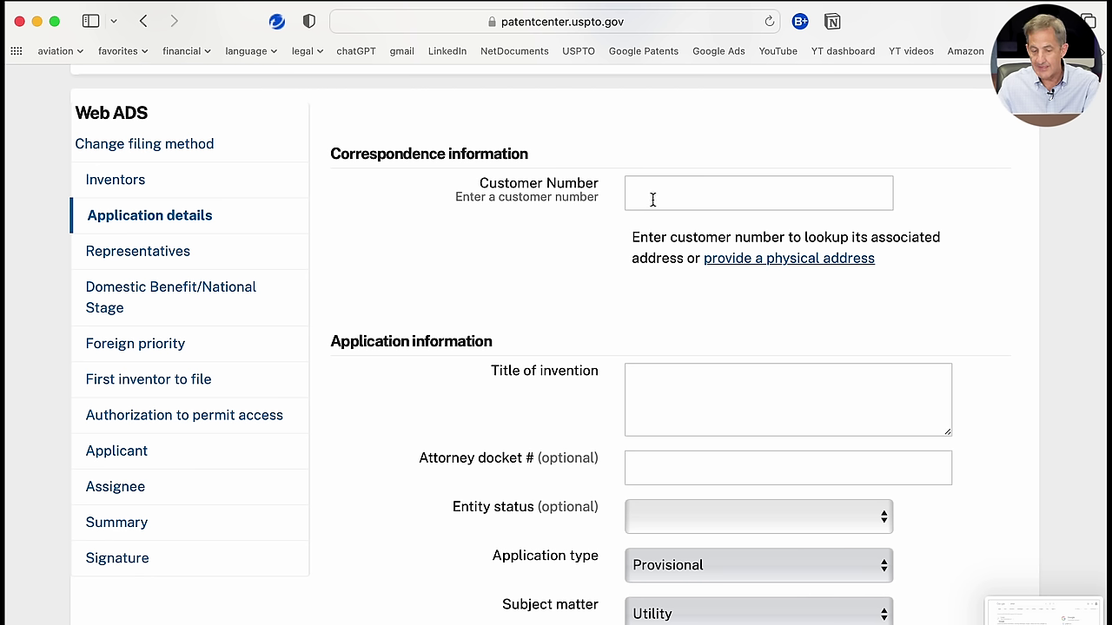
click(782, 262)
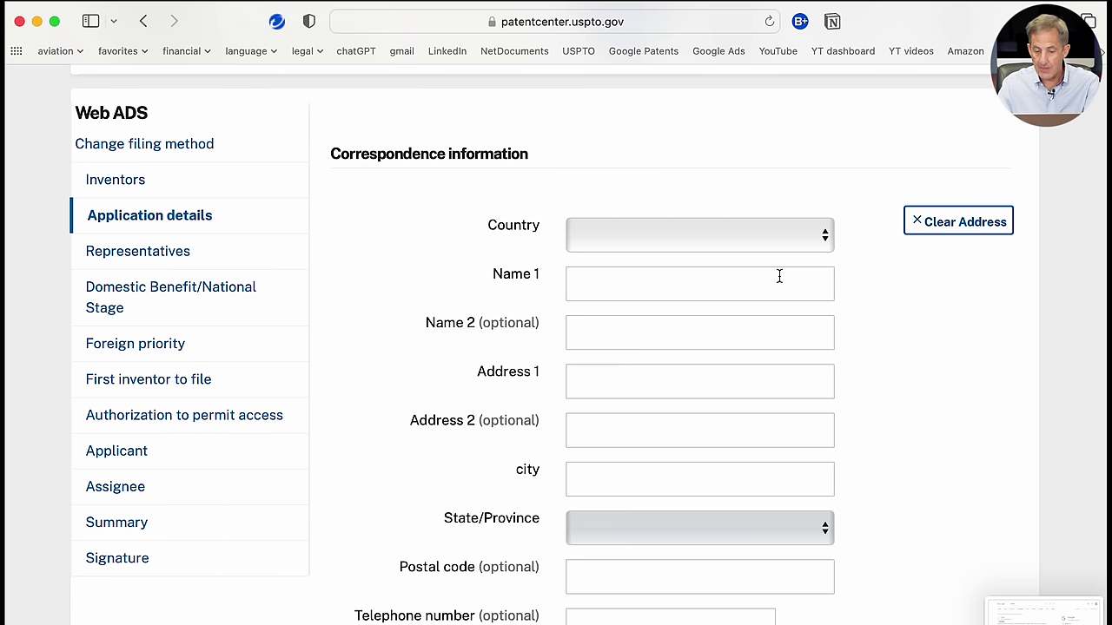
click(778, 280)
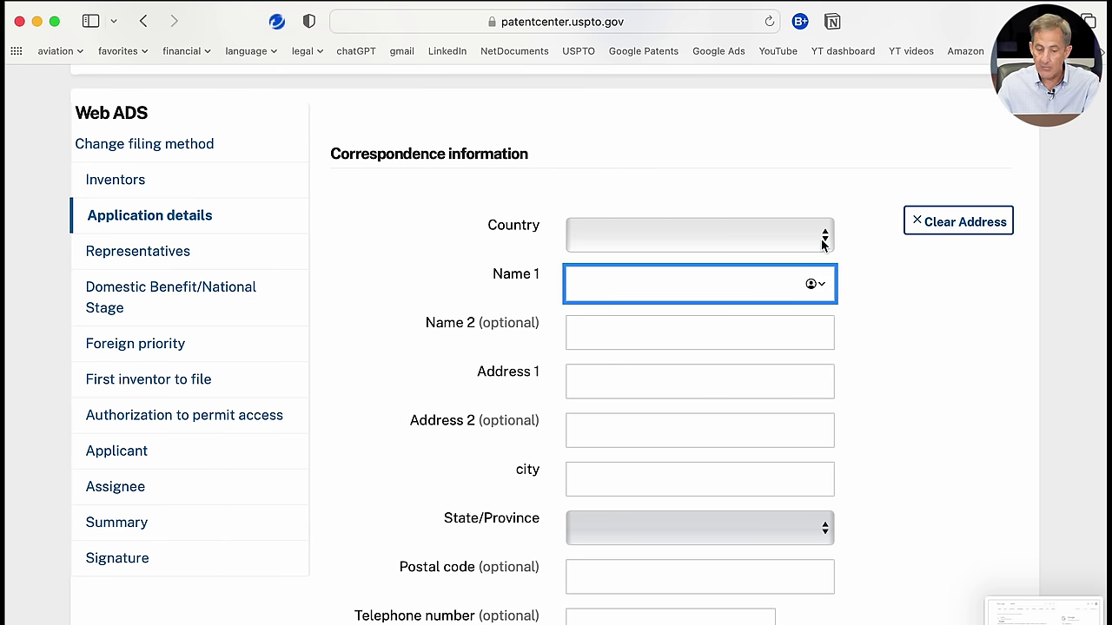
click(824, 234)
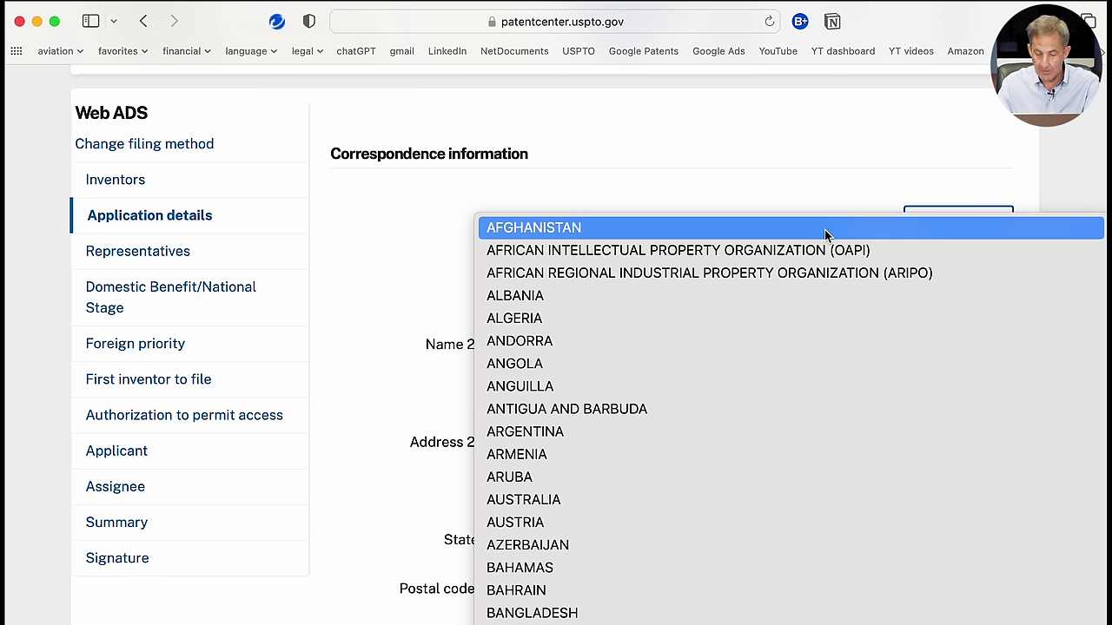
text(un)
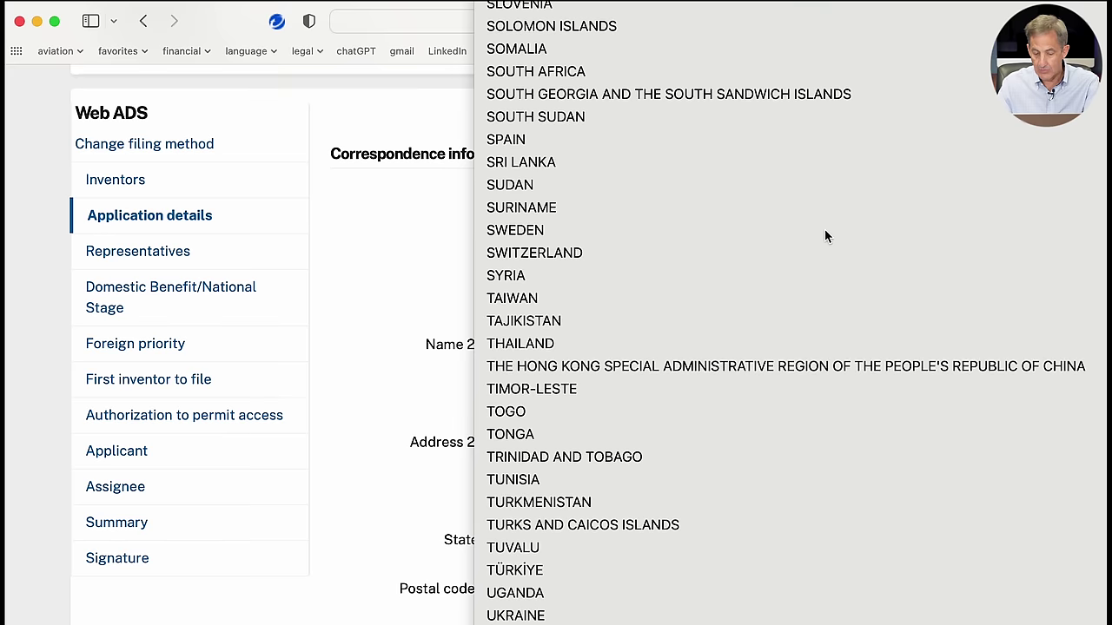
scroll(824, 235, down, 2)
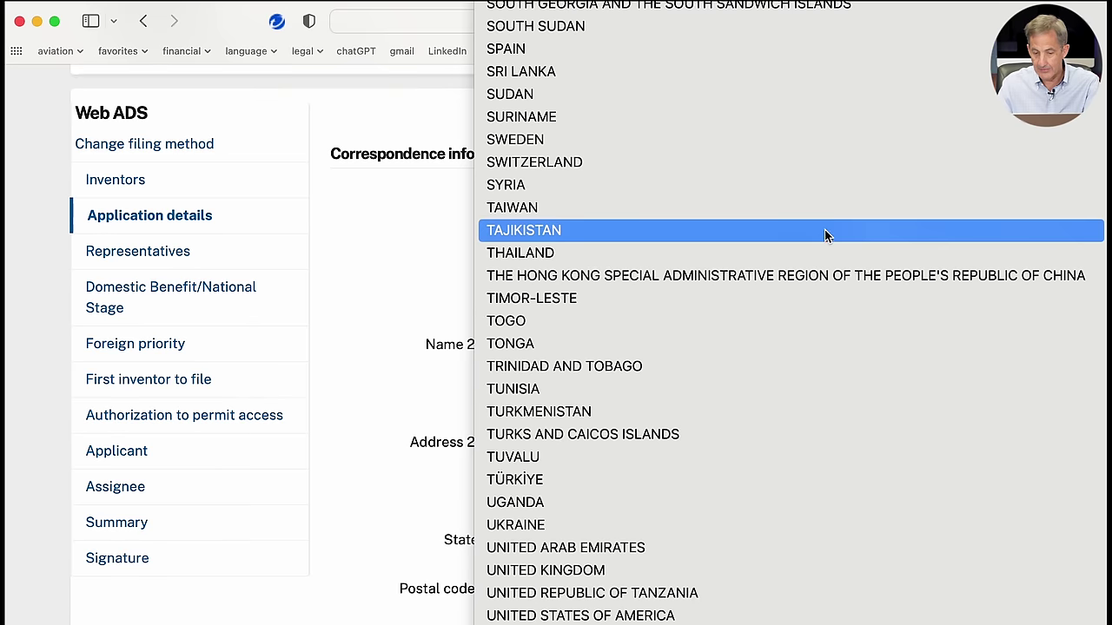
click(683, 614)
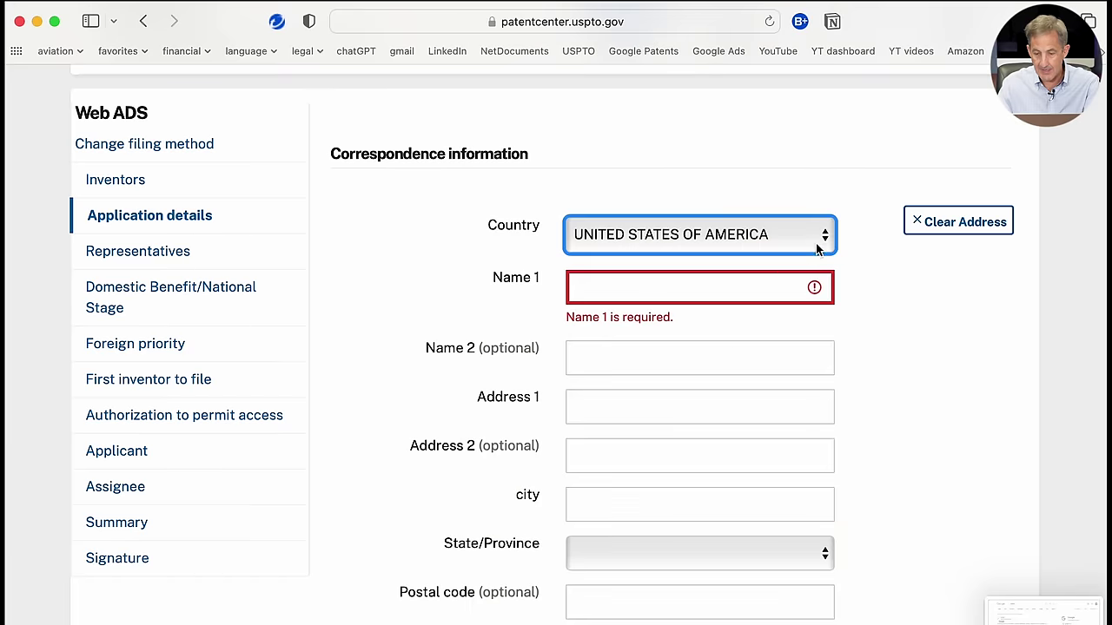
Step: Autofill the correspondence name and address from the saved work contact
click(796, 287)
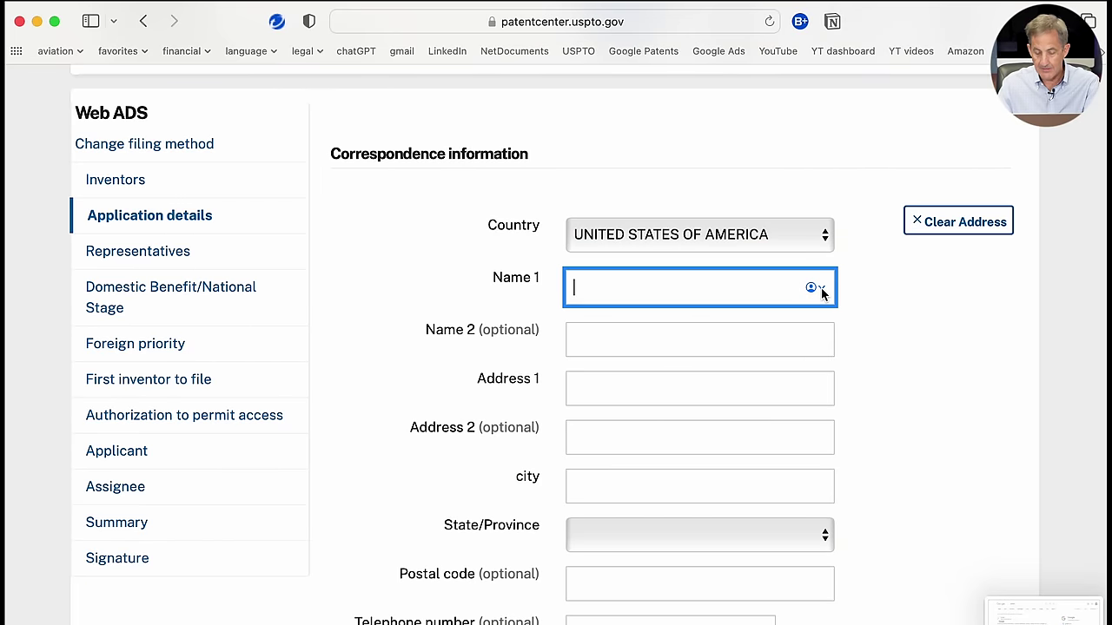
click(820, 290)
click(704, 417)
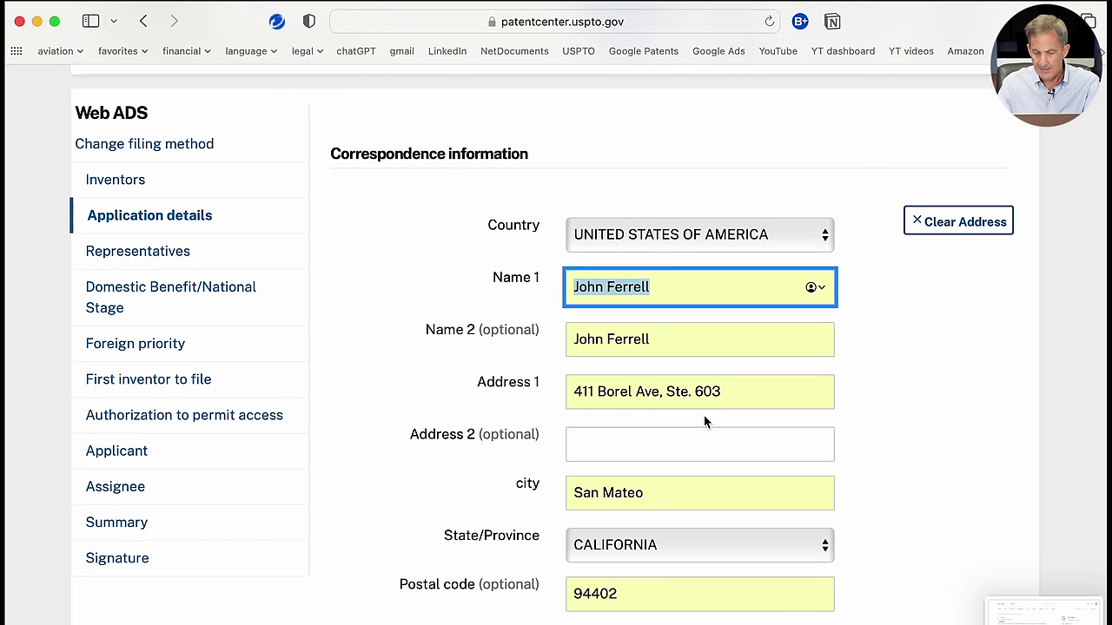
scroll(703, 421, down, 5)
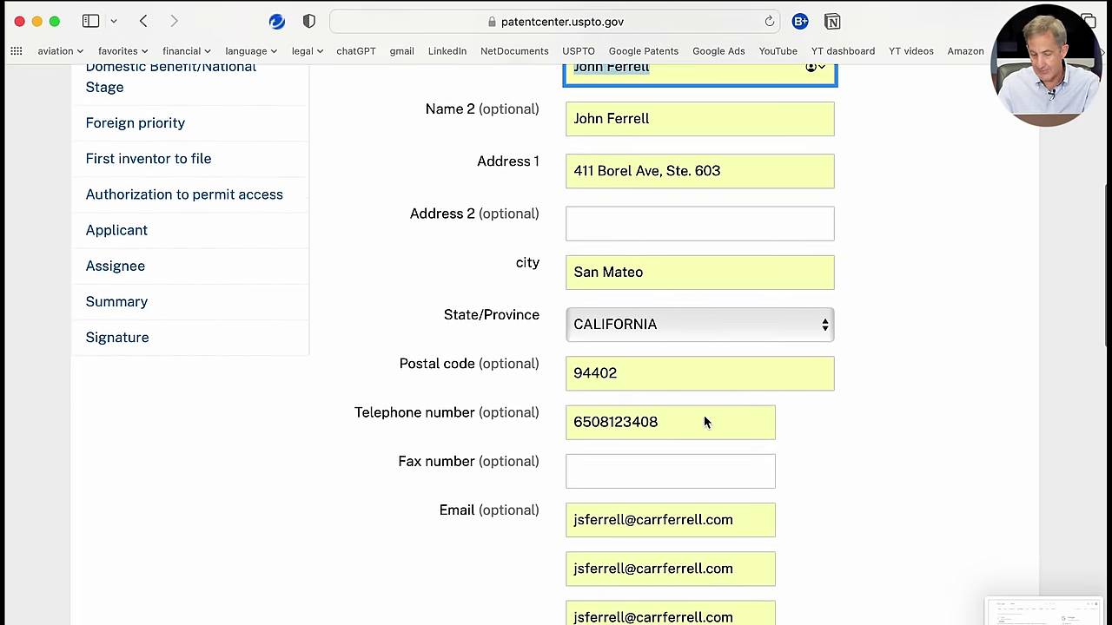
scroll(704, 416, down, 2)
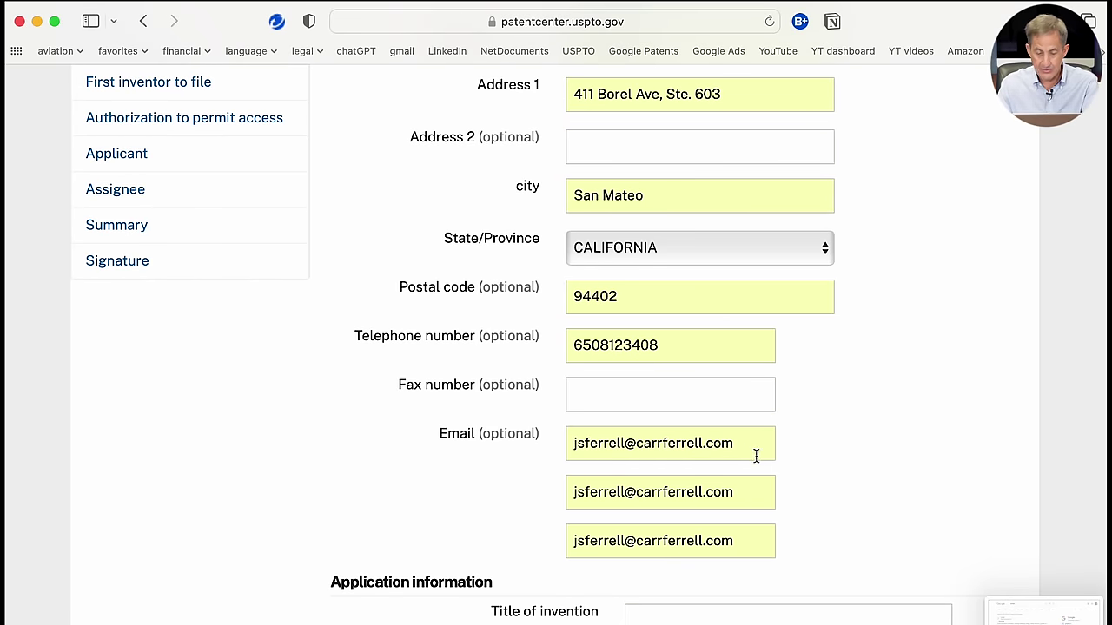
Step: Delete the duplicate second and third e-mail addresses, keeping only one
click(757, 491)
drag(747, 491, 569, 473)
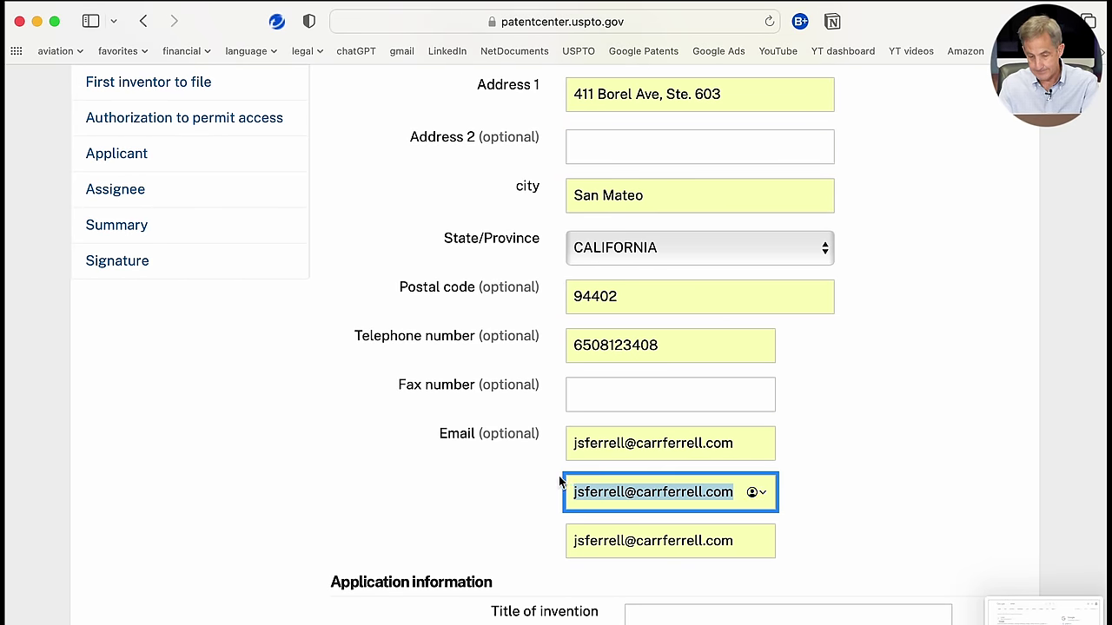
key(BackSpace)
drag(745, 545, 520, 541)
key(BackSpace)
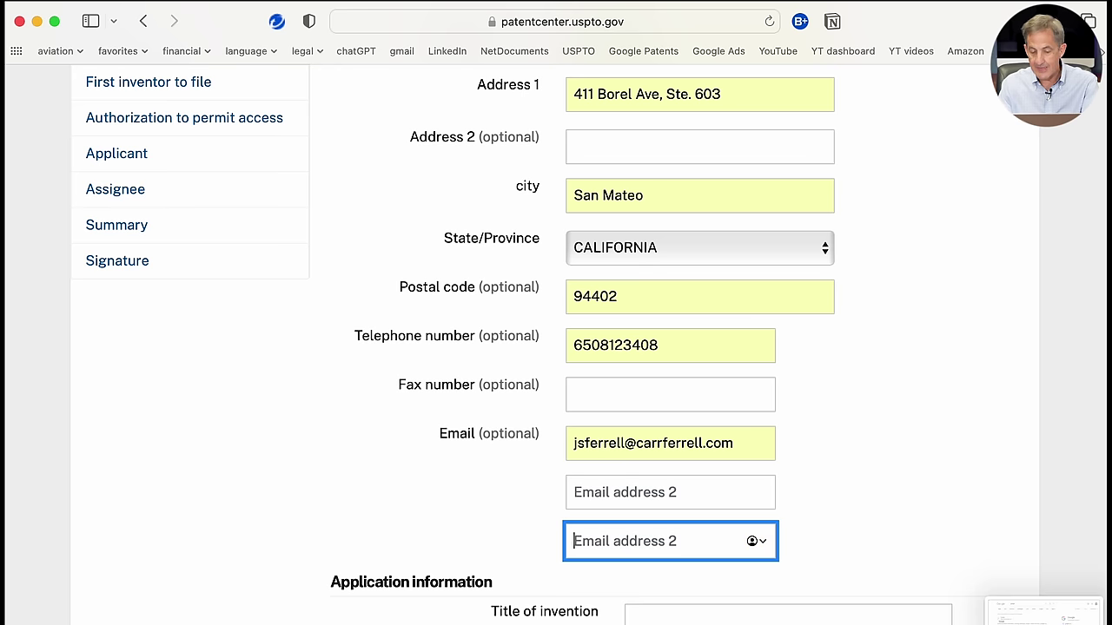
scroll(665, 493, down, 3)
click(665, 482)
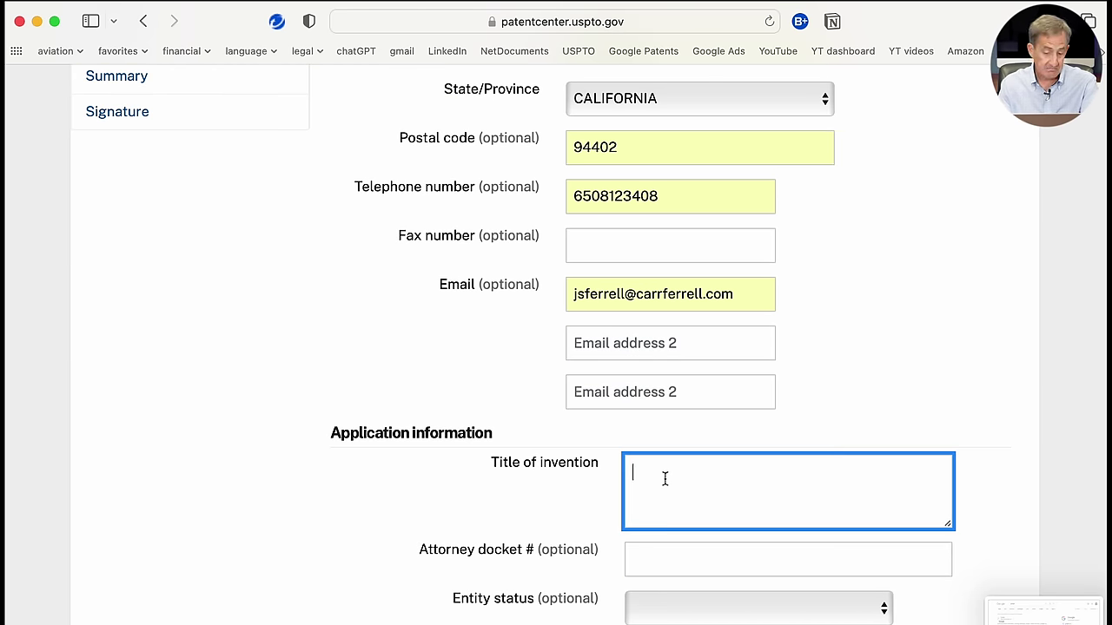
Step: Enter the title 'System and Method for Eliminating Jitter in Video Content'
text(Su)
key(BackSpace)
text(y)
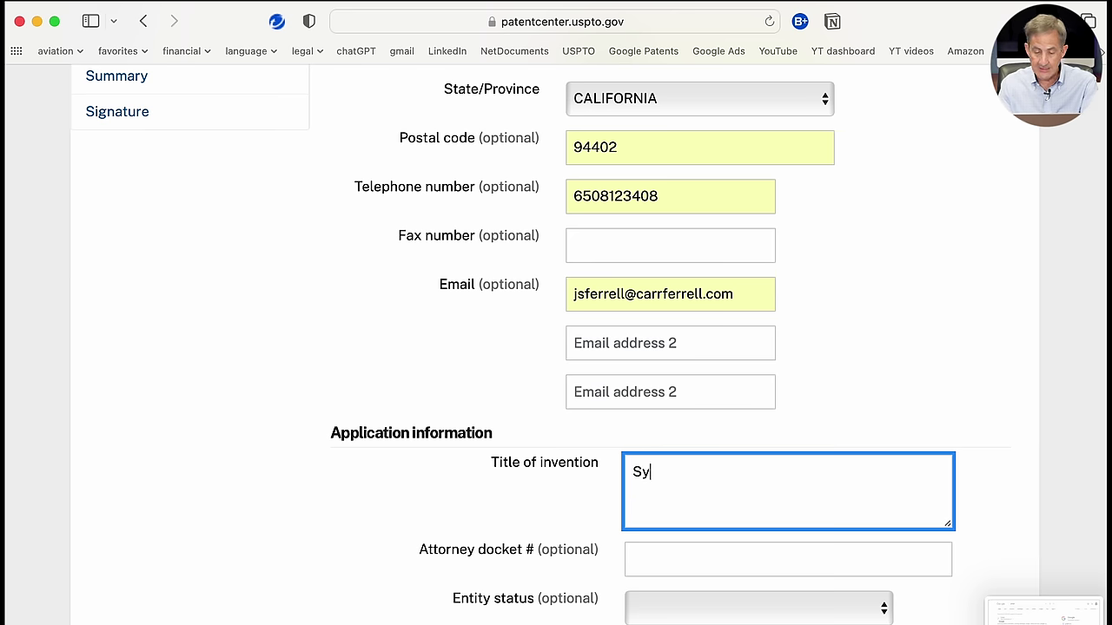
text(stem and Method )
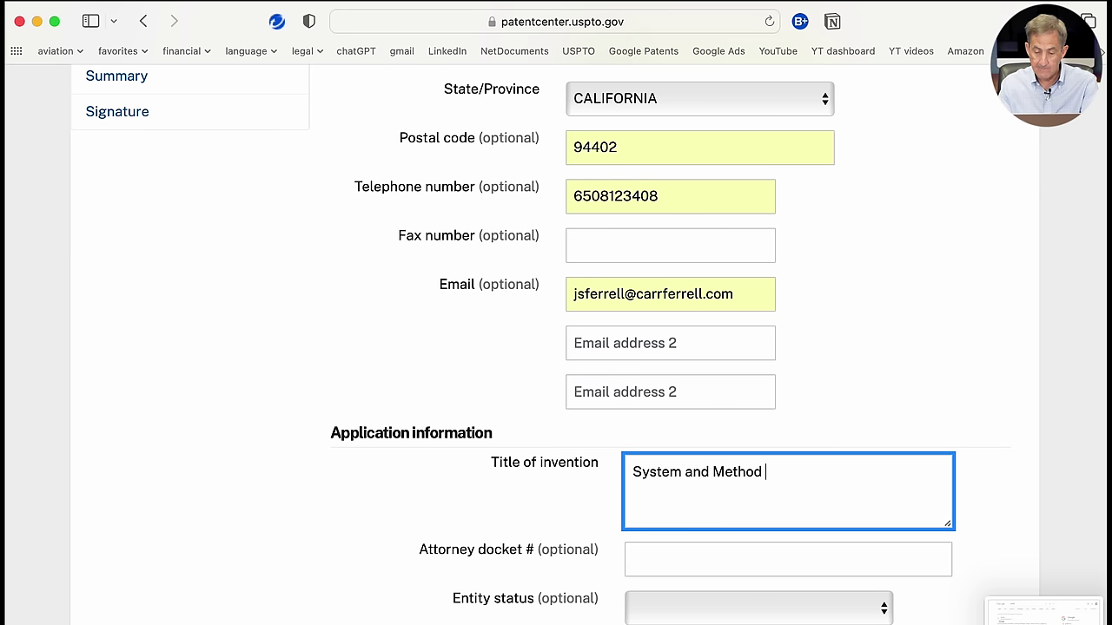
text(for Eliminating Jitter in Video Content)
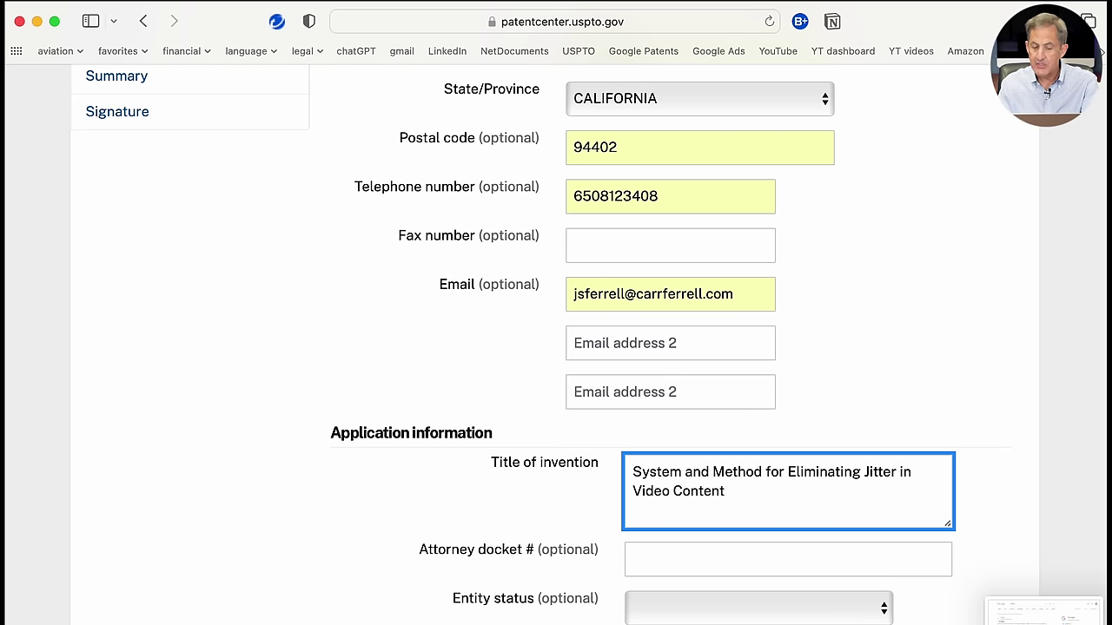
Step: Set the entity status to Small
scroll(606, 391, down, 5)
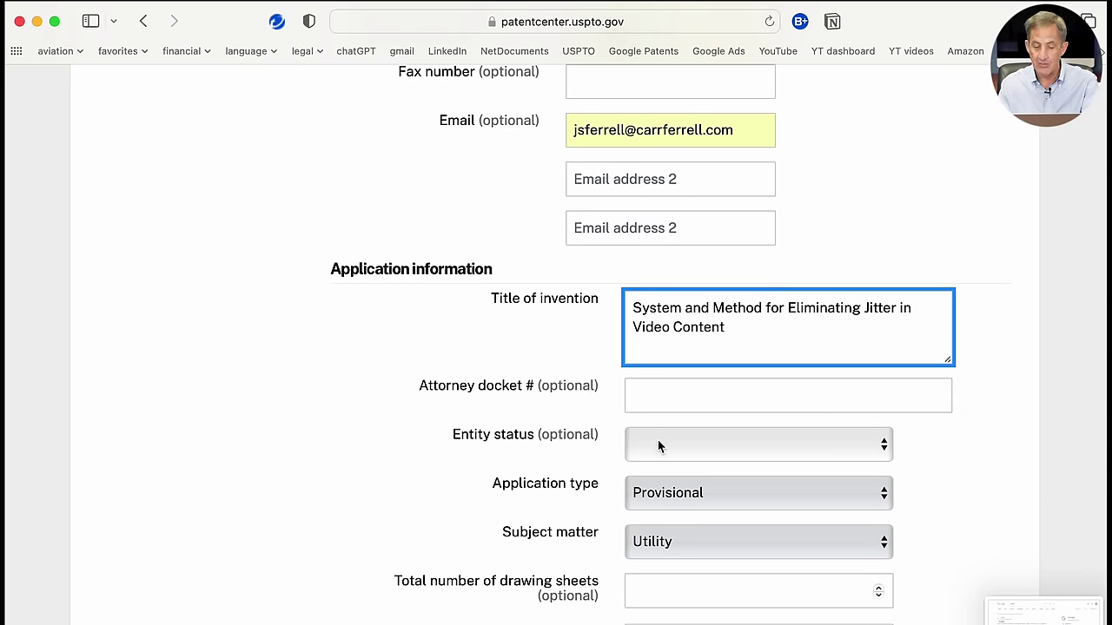
scroll(658, 445, down, 2)
scroll(659, 446, down, 1)
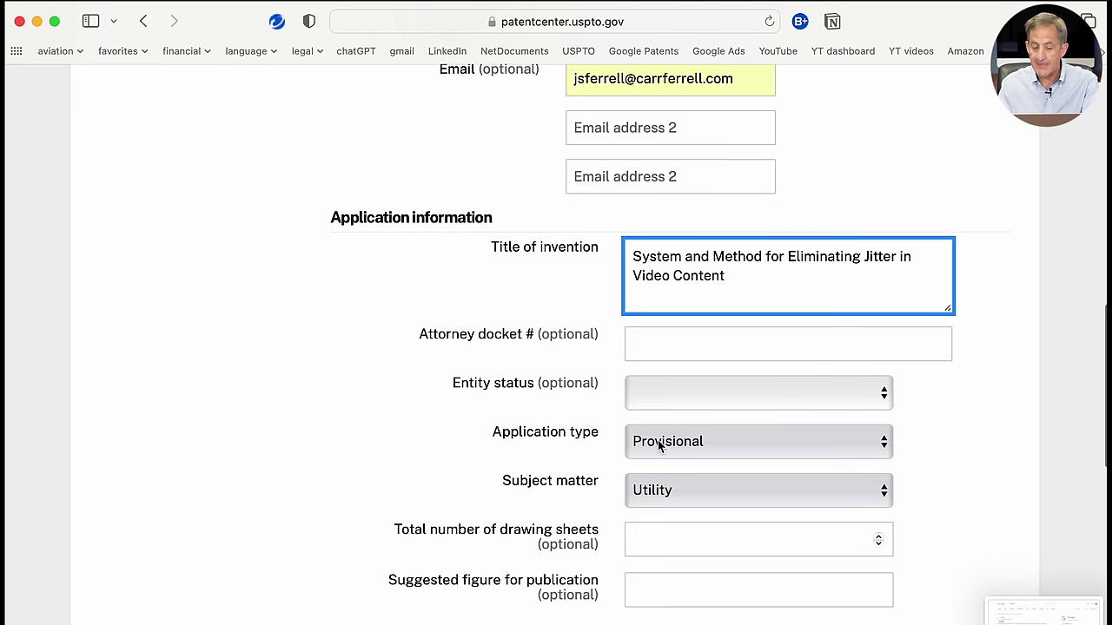
scroll(659, 446, down, 2)
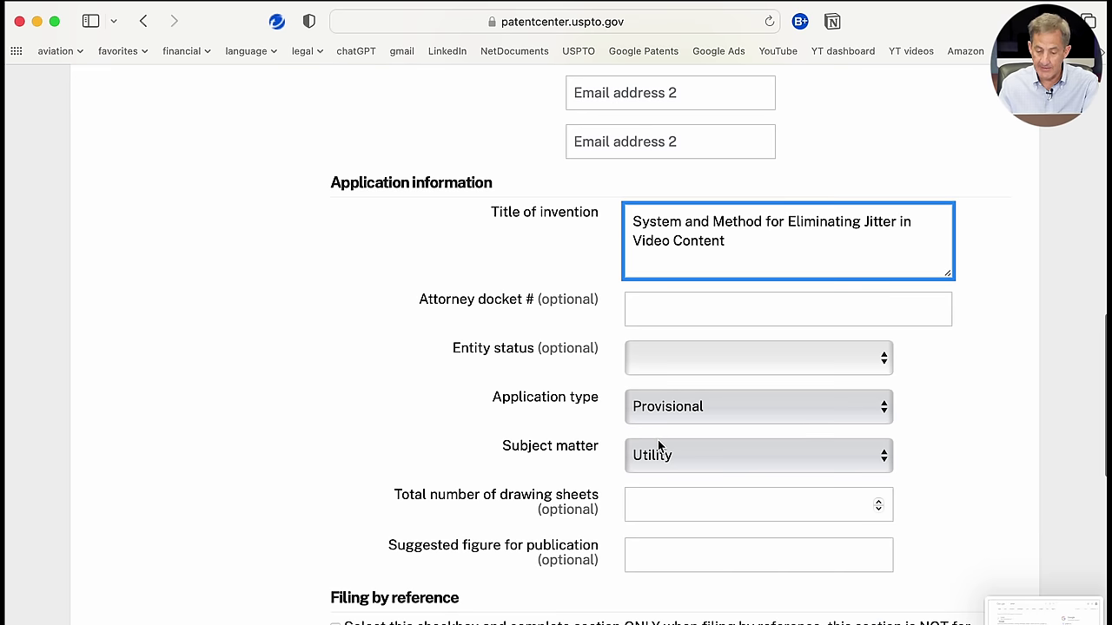
click(884, 368)
click(843, 372)
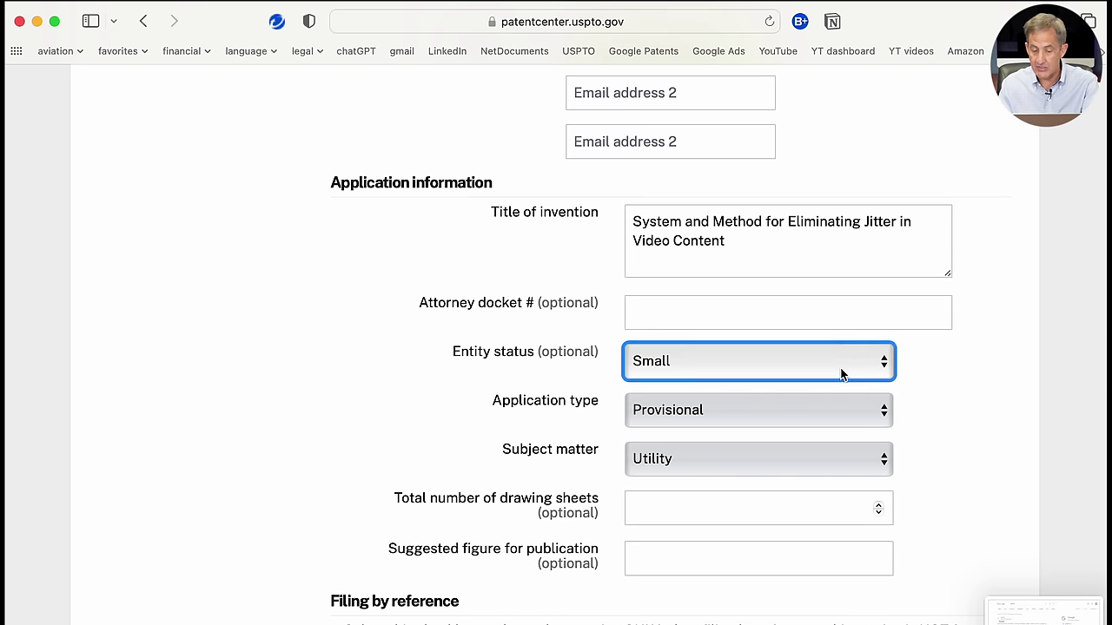
Step: Enter 5 as the total number of drawing sheets
scroll(769, 424, down, 2)
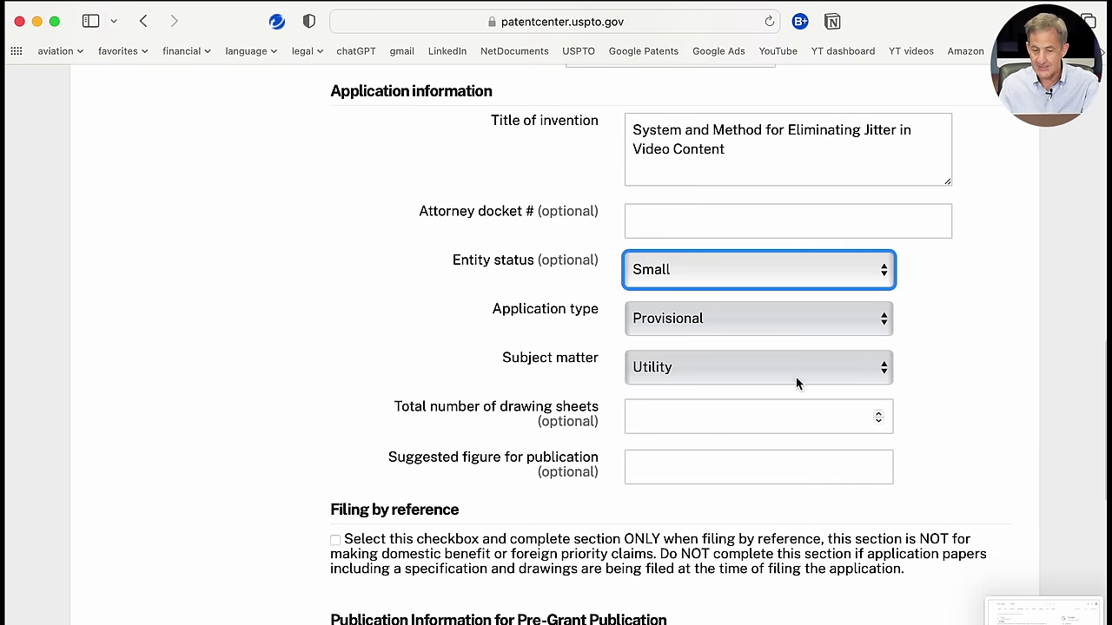
click(748, 421)
text(5)
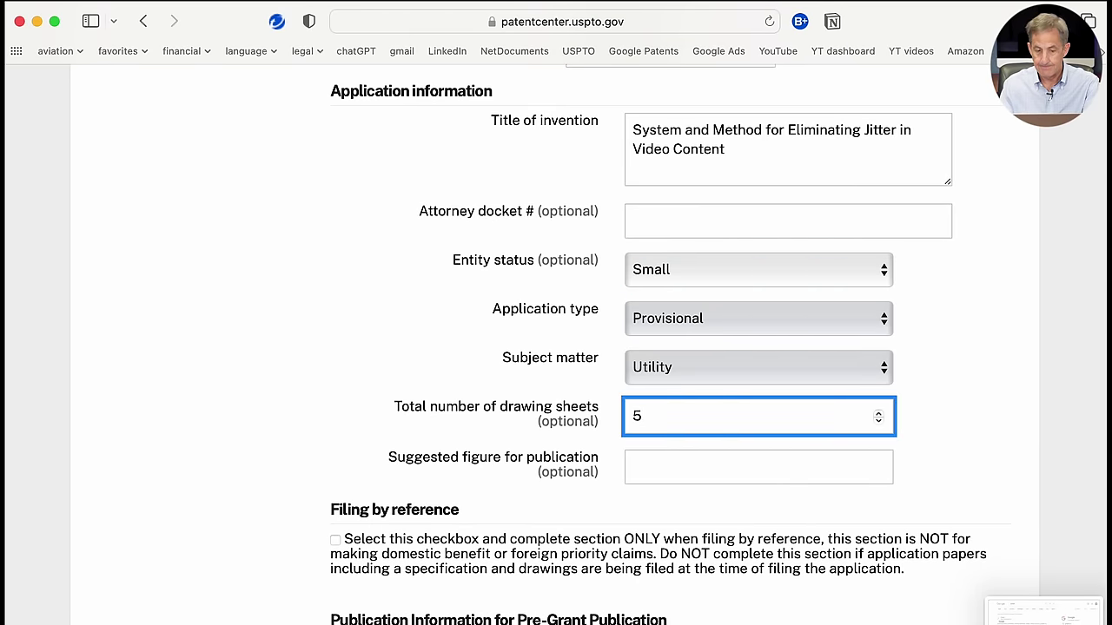
scroll(670, 348, down, 4)
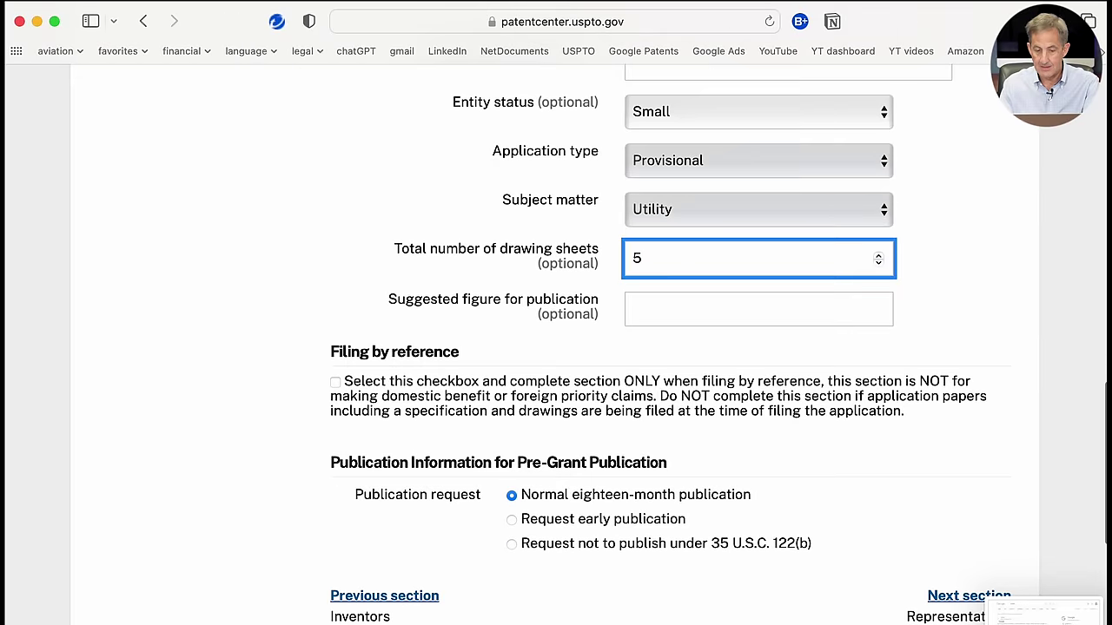
scroll(650, 308, down, 1)
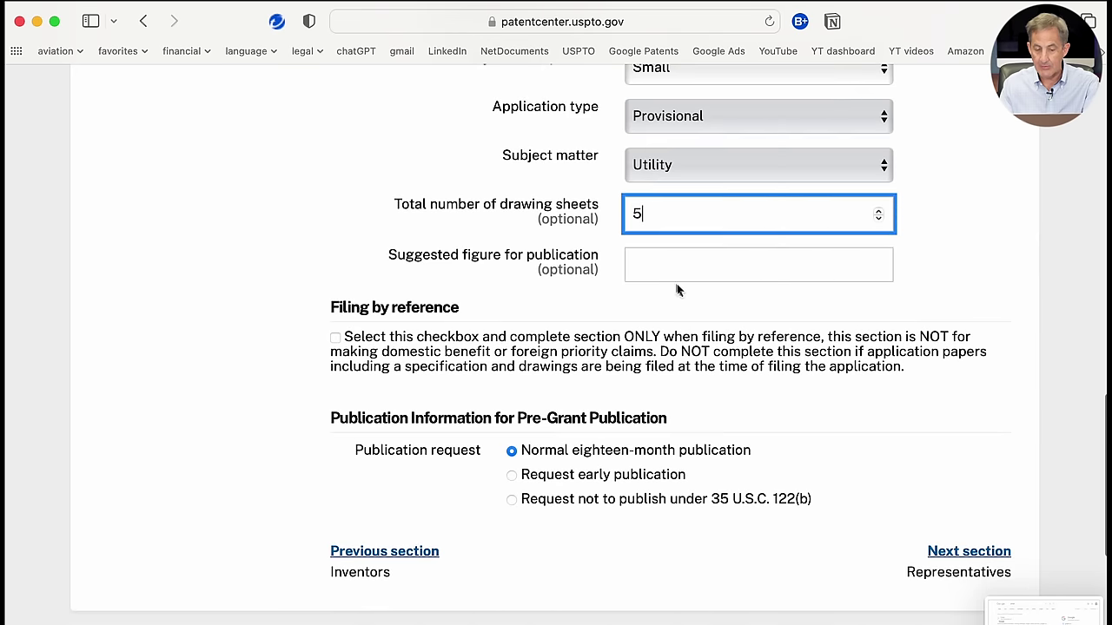
scroll(681, 287, down, 3)
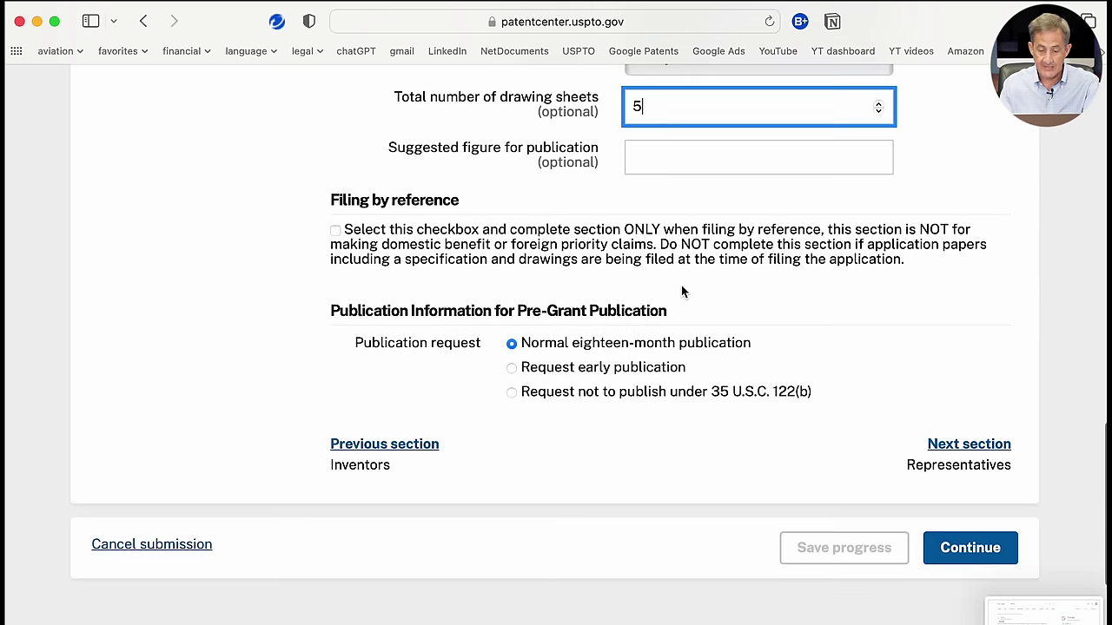
Step: Skip Representatives, Domestic Benefit, Foreign priority and First inventor to file, reaching Authorization to permit access
click(952, 445)
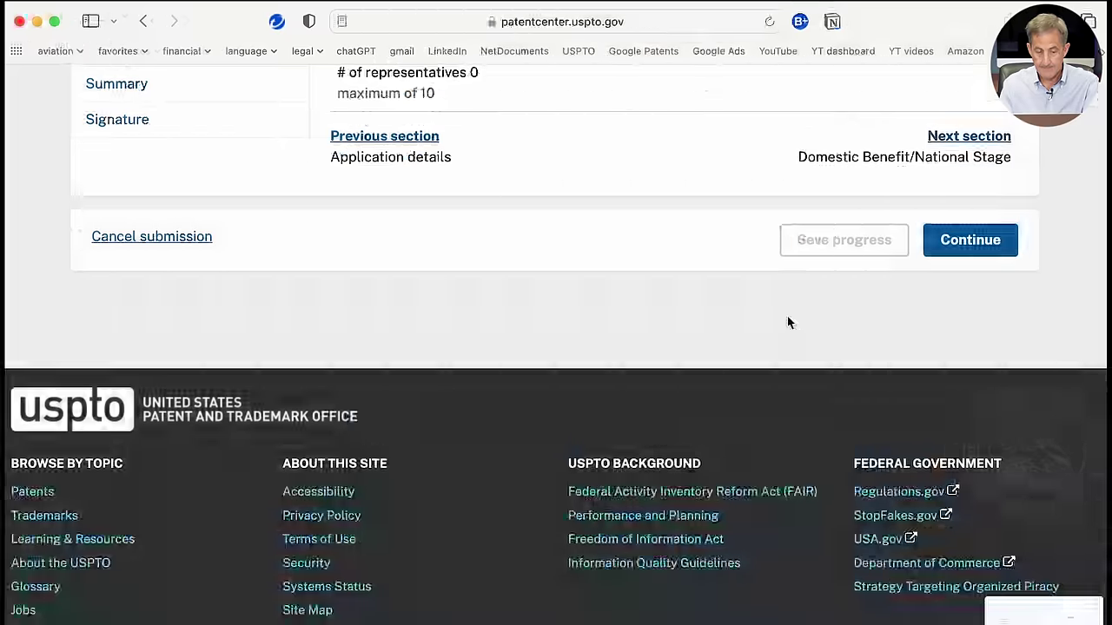
scroll(788, 322, up, 5)
scroll(788, 323, up, 3)
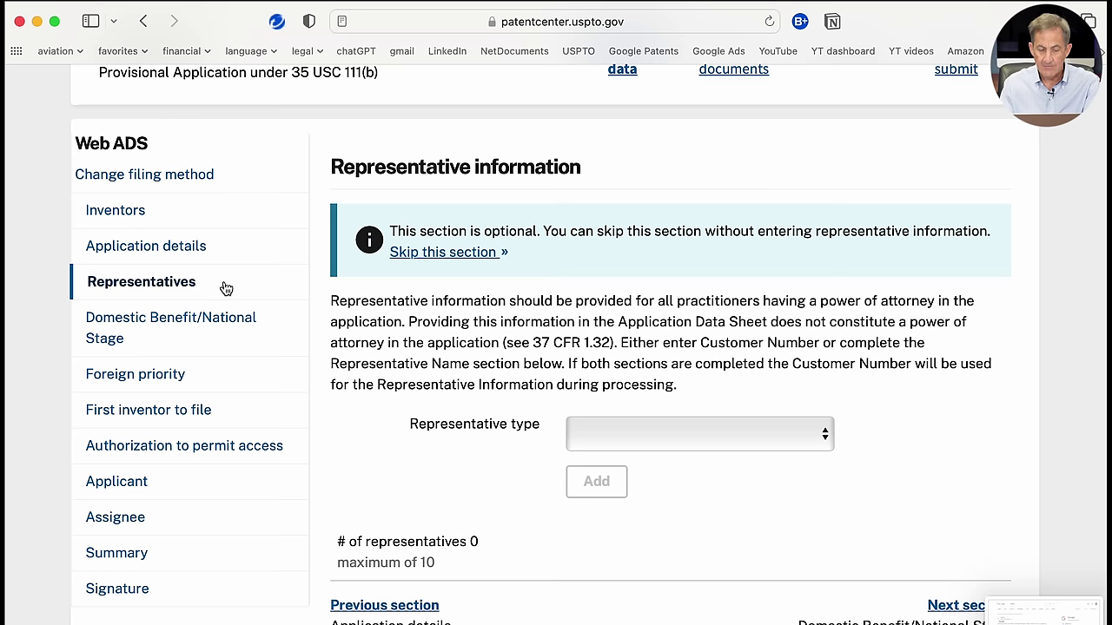
click(202, 331)
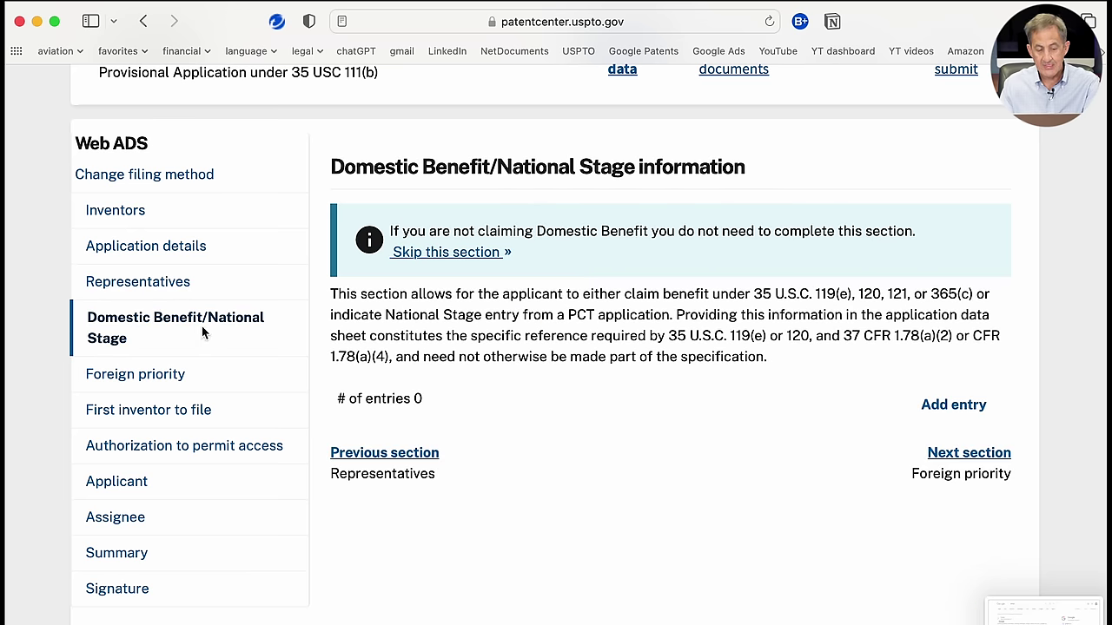
click(217, 382)
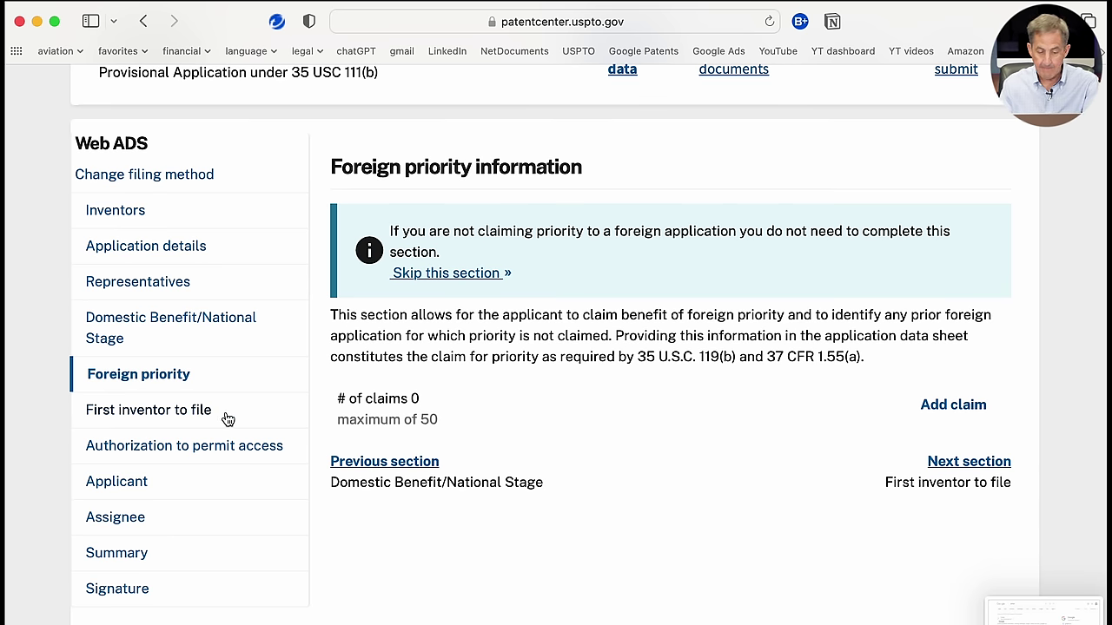
click(227, 419)
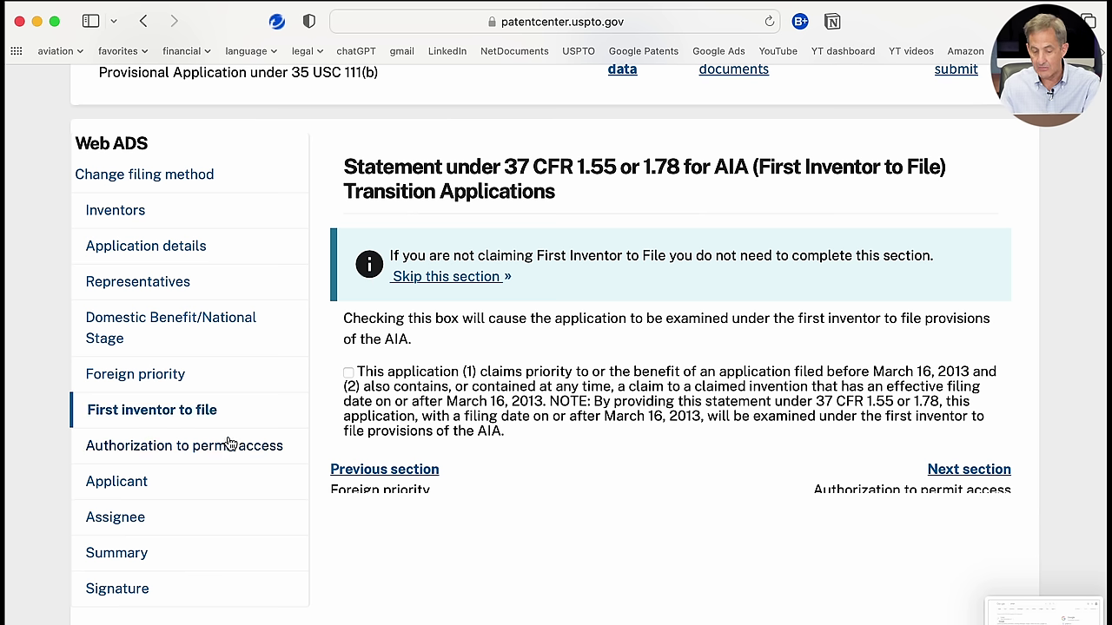
click(228, 451)
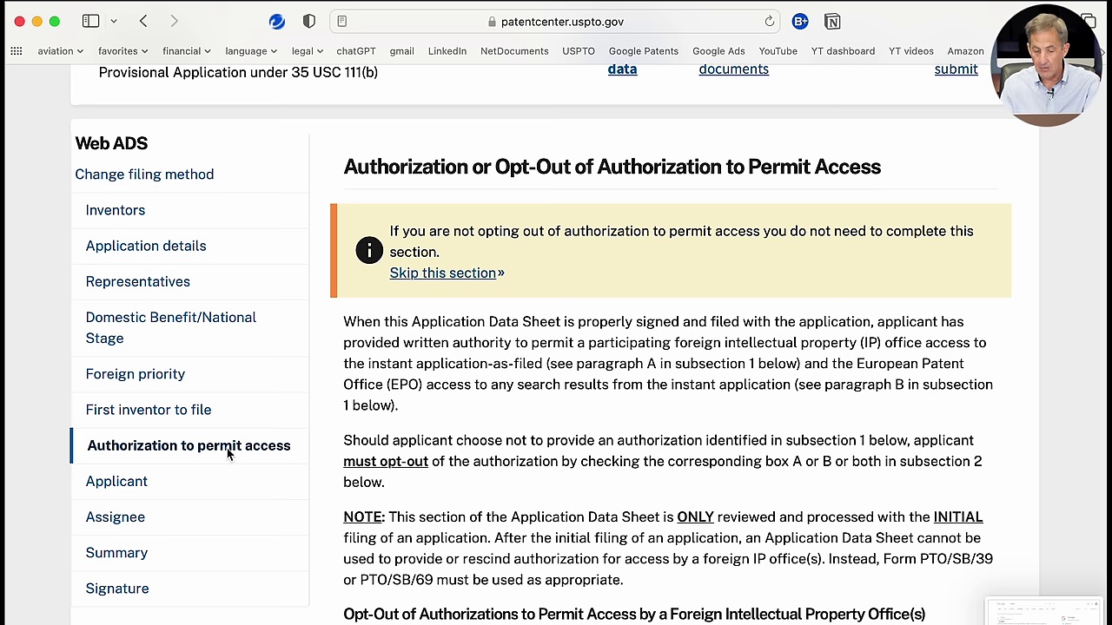
Step: Check opt-out box B so search results aren't sent to the EPO, with box A also ticked
scroll(230, 455, down, 5)
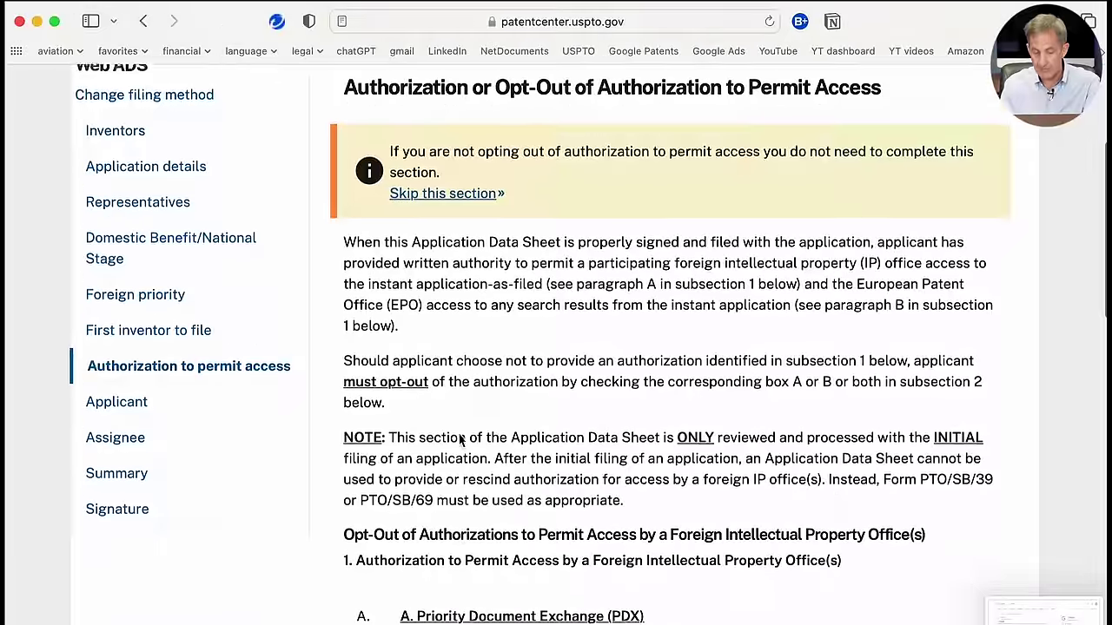
scroll(459, 434, down, 10)
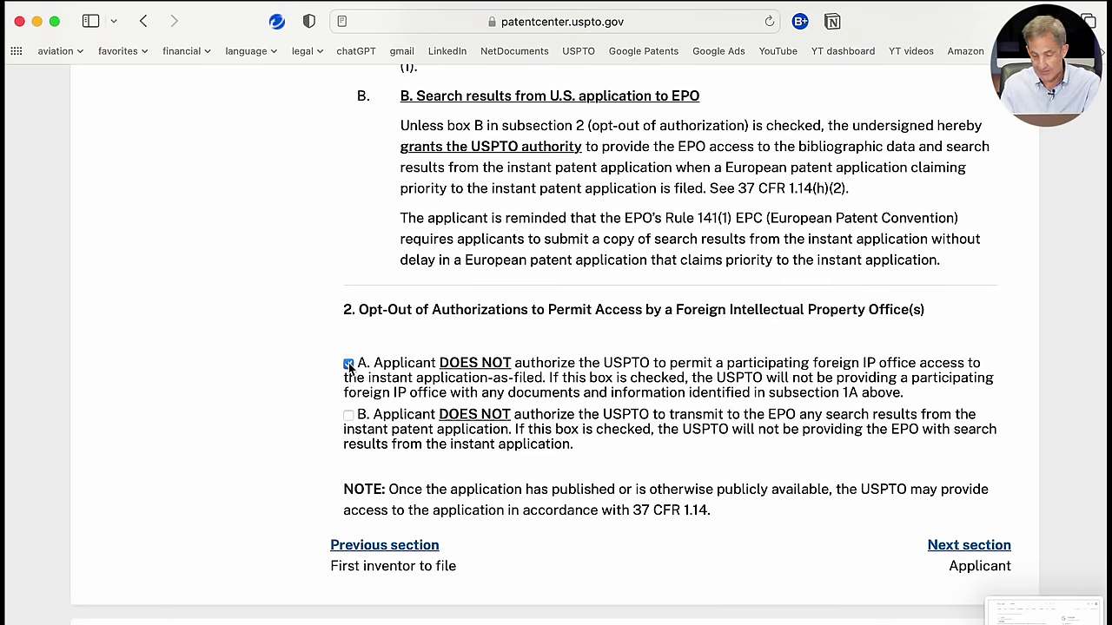
click(349, 415)
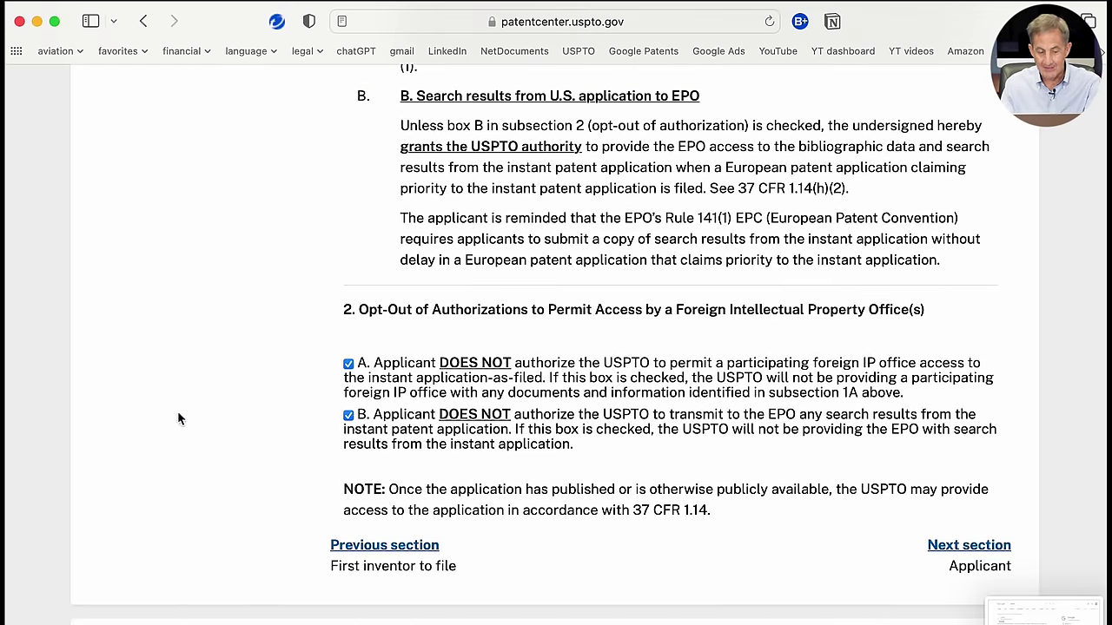
scroll(177, 420, up, 3)
scroll(177, 419, down, 1)
scroll(177, 419, up, 13)
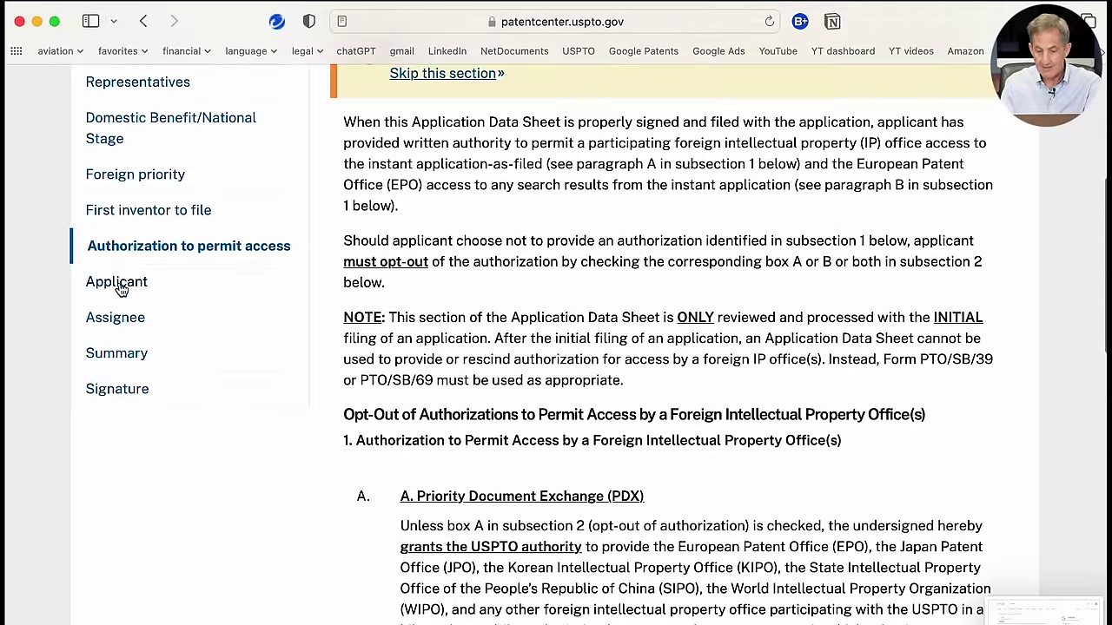
Step: Pass the Applicant section with 0 applicants and scroll through the Assignee information section
click(118, 276)
scroll(445, 476, down, 2)
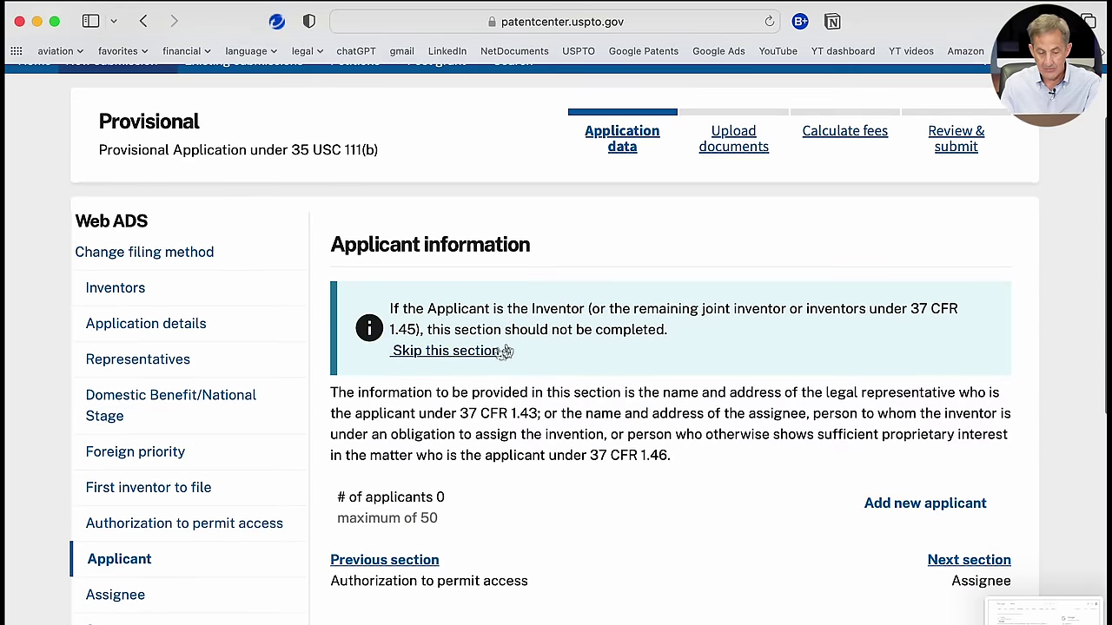
scroll(278, 446, down, 2)
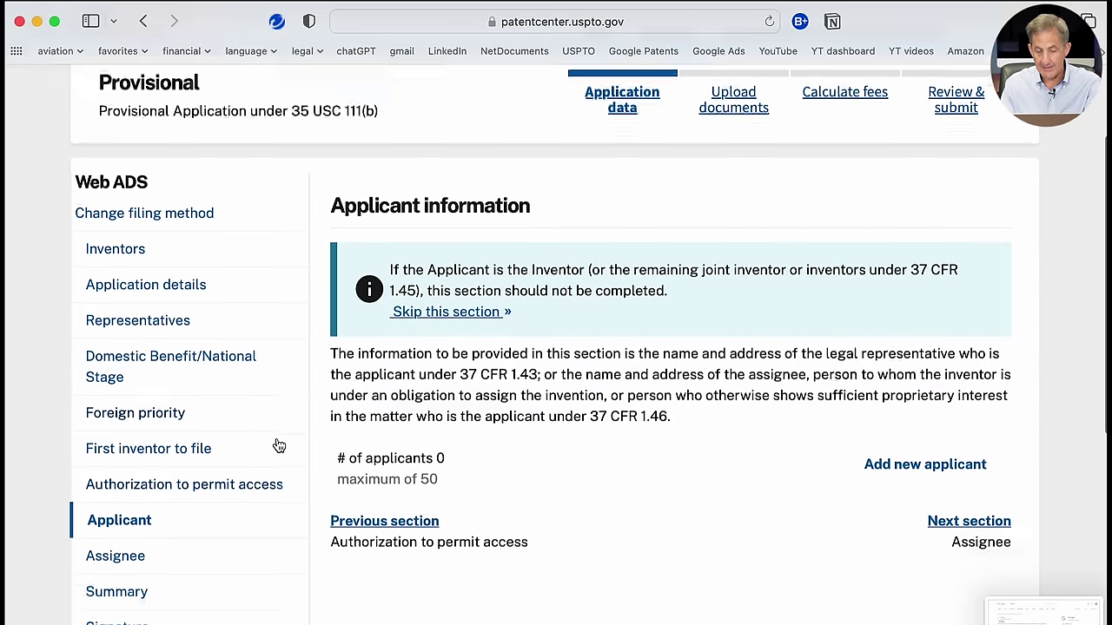
click(142, 501)
scroll(430, 493, down, 2)
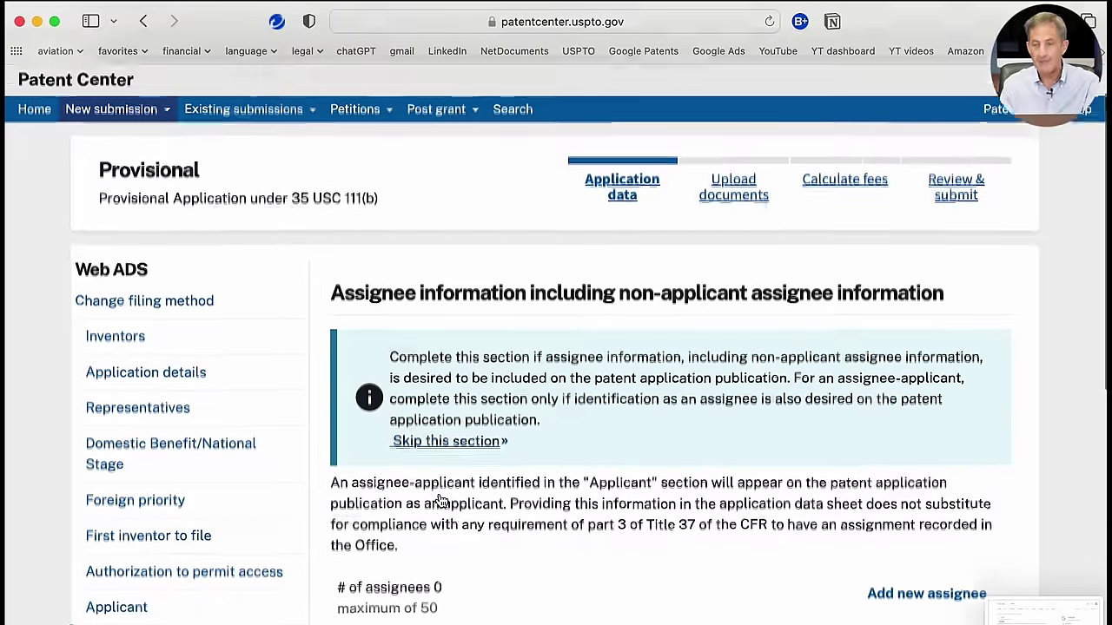
scroll(438, 492, down, 1)
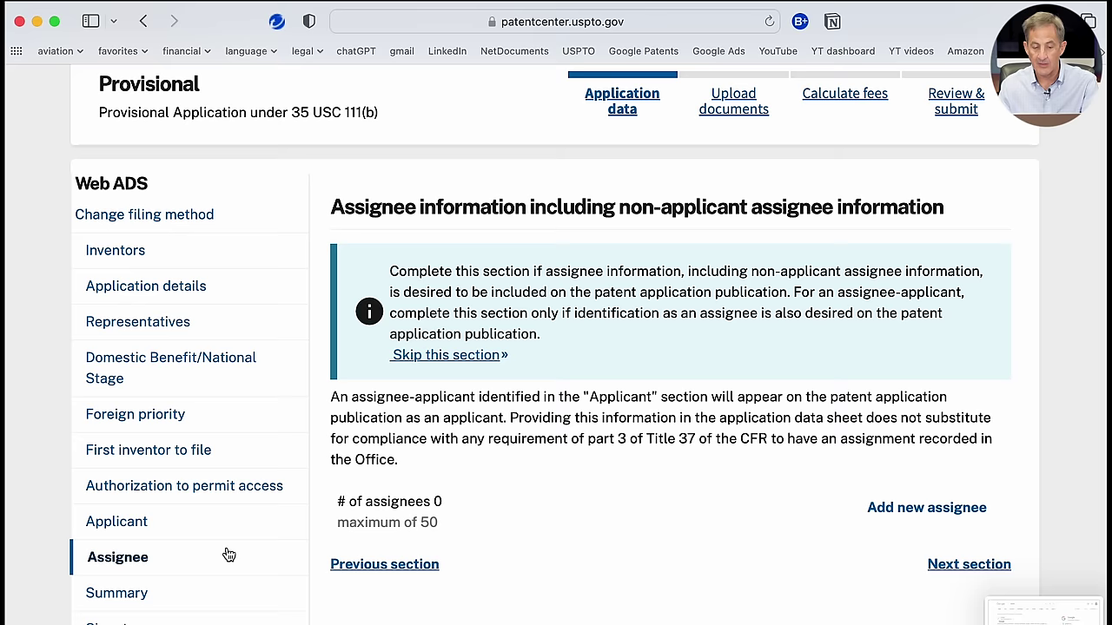
scroll(225, 552, down, 1)
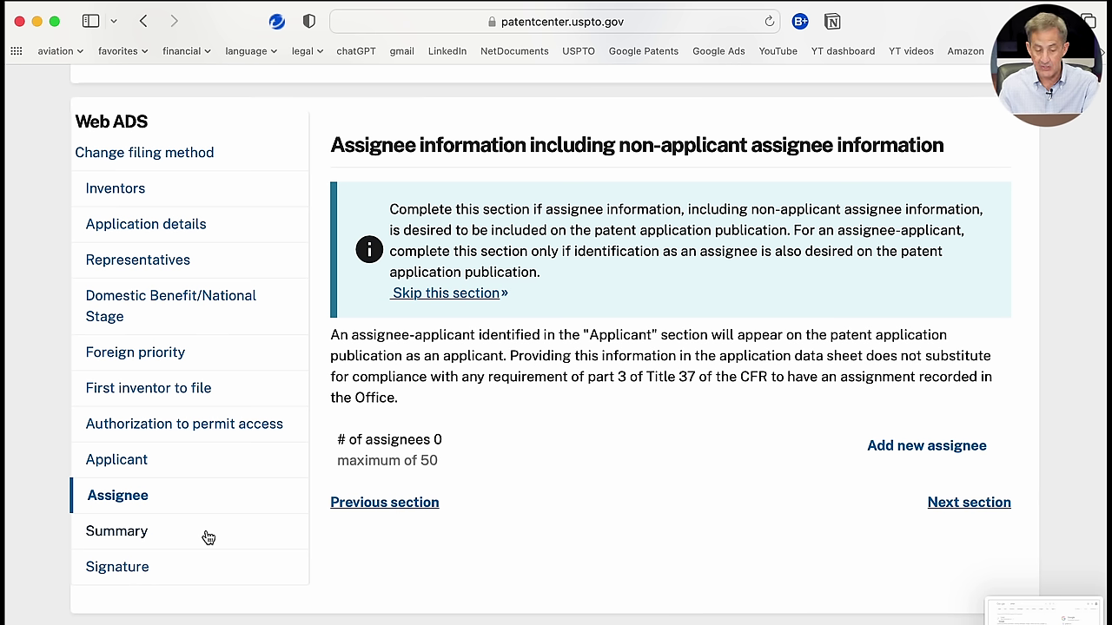
click(159, 540)
scroll(161, 540, down, 3)
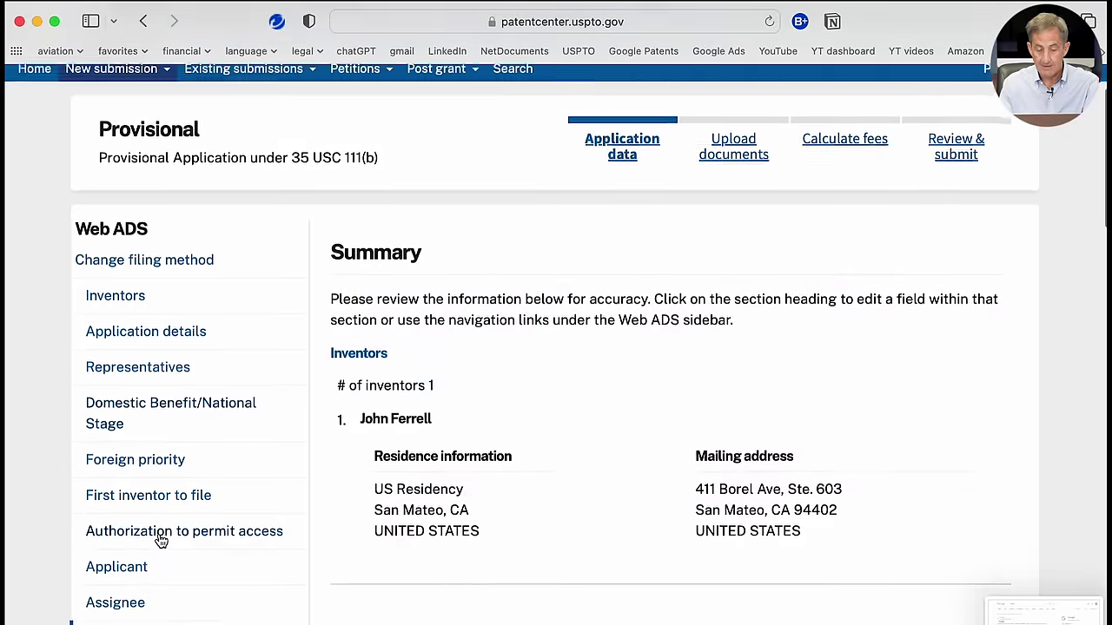
scroll(161, 542, down, 3)
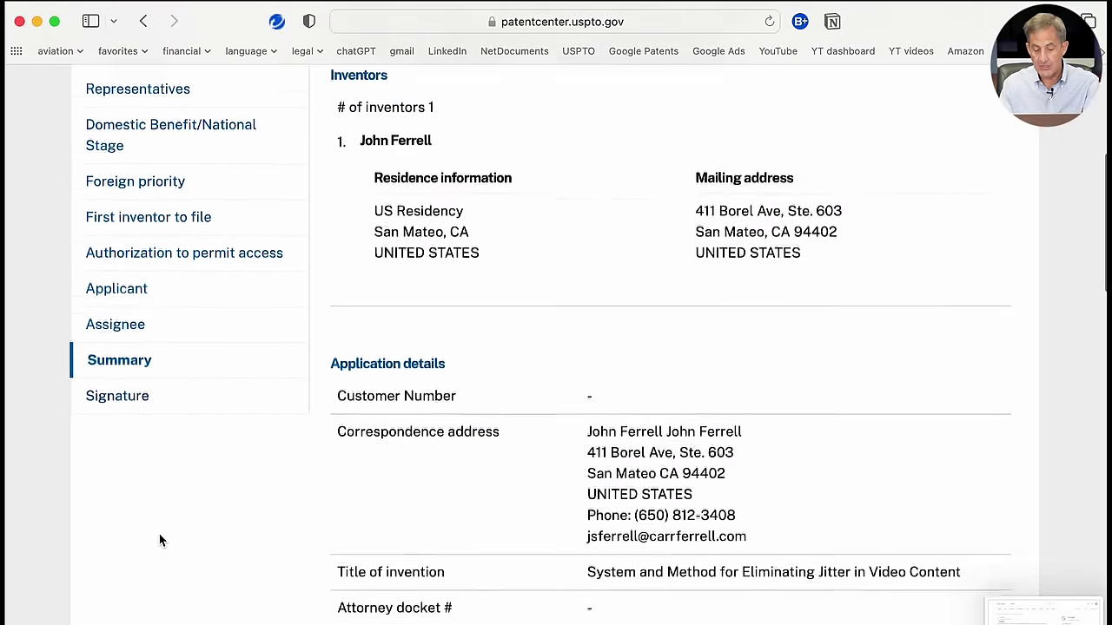
scroll(160, 540, down, 2)
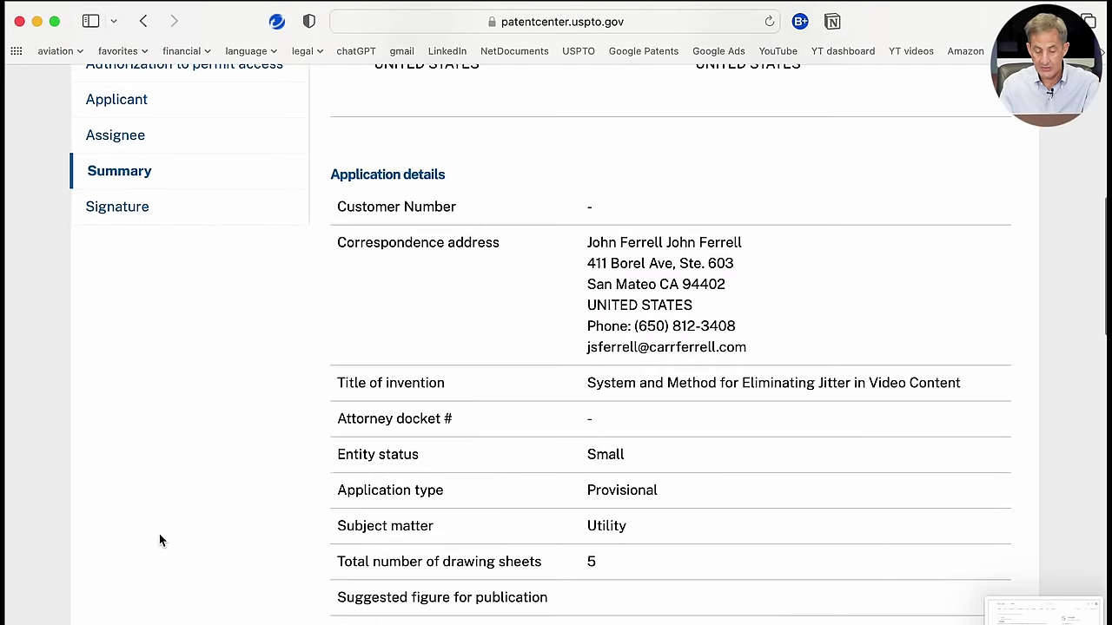
scroll(160, 541, down, 3)
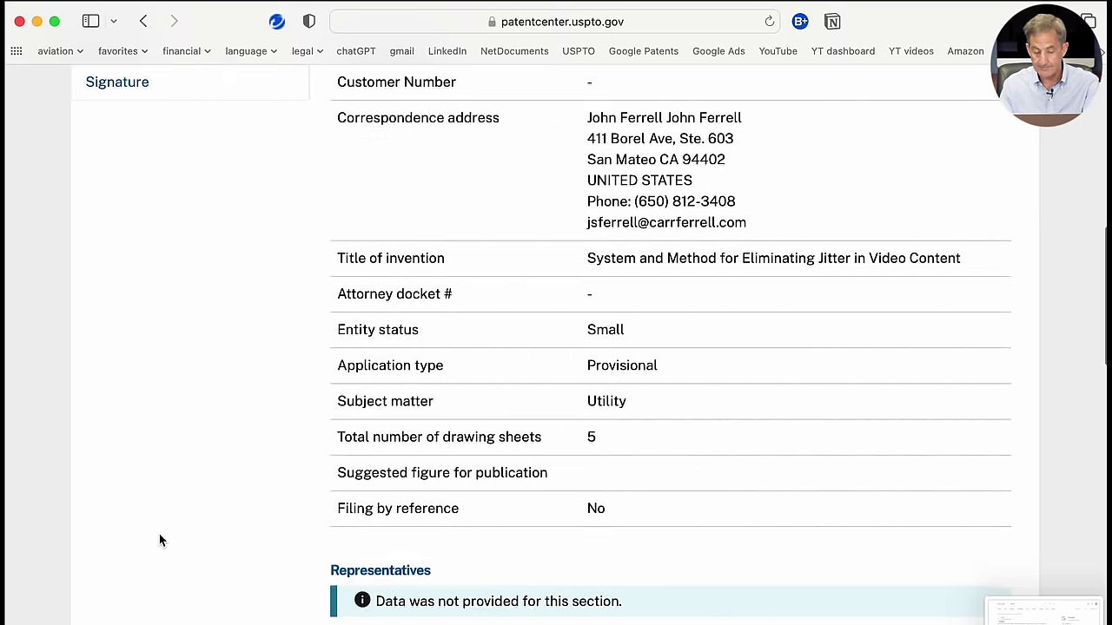
scroll(159, 540, down, 2)
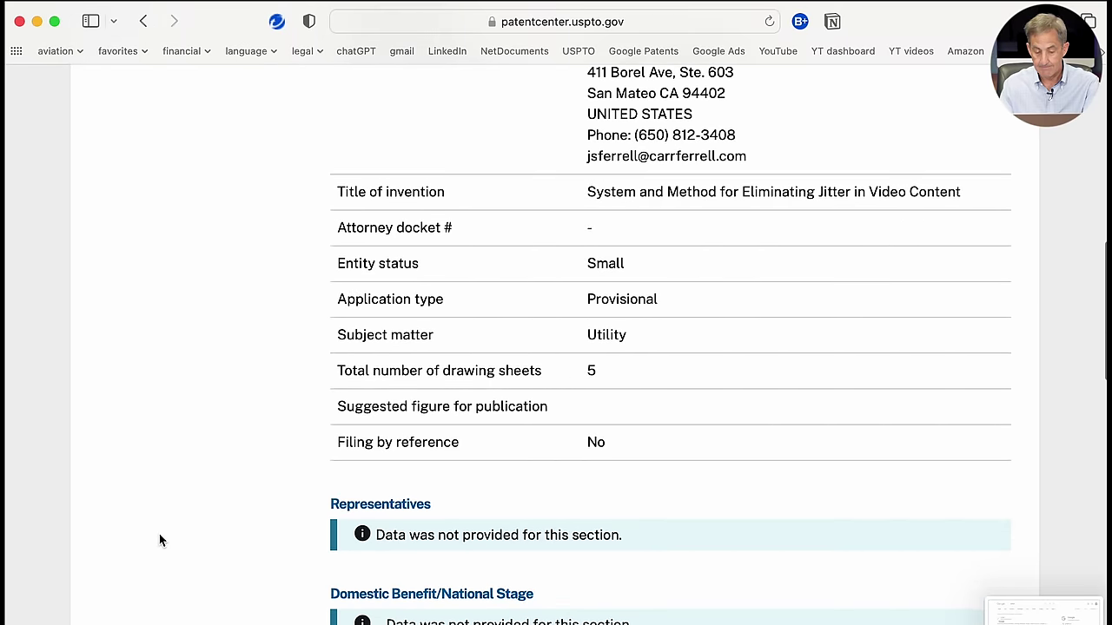
scroll(159, 541, down, 3)
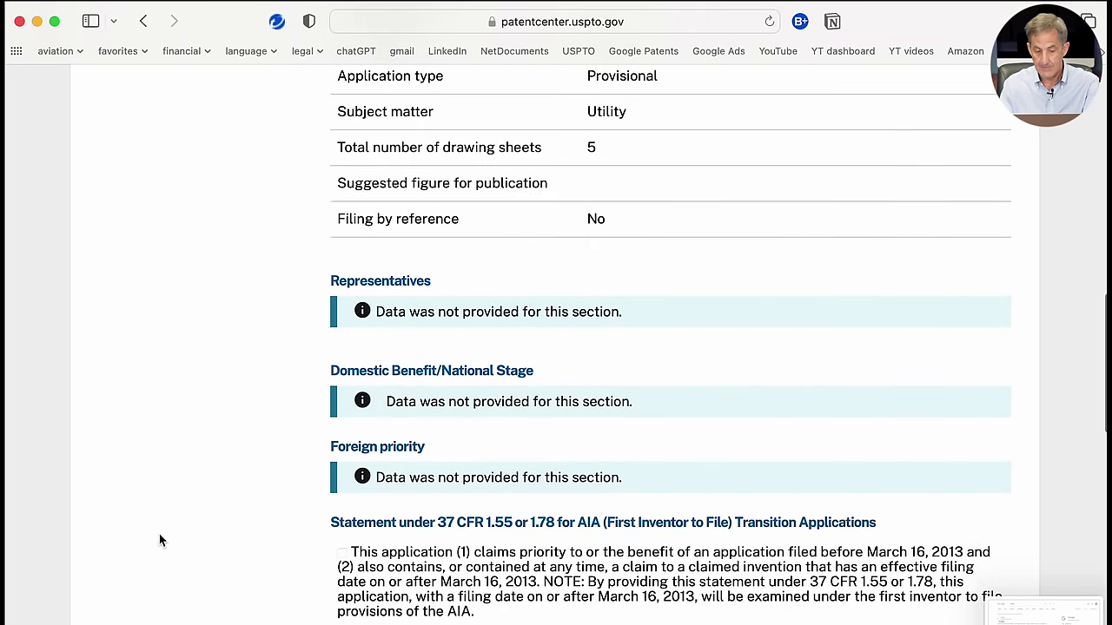
scroll(160, 536, down, 1)
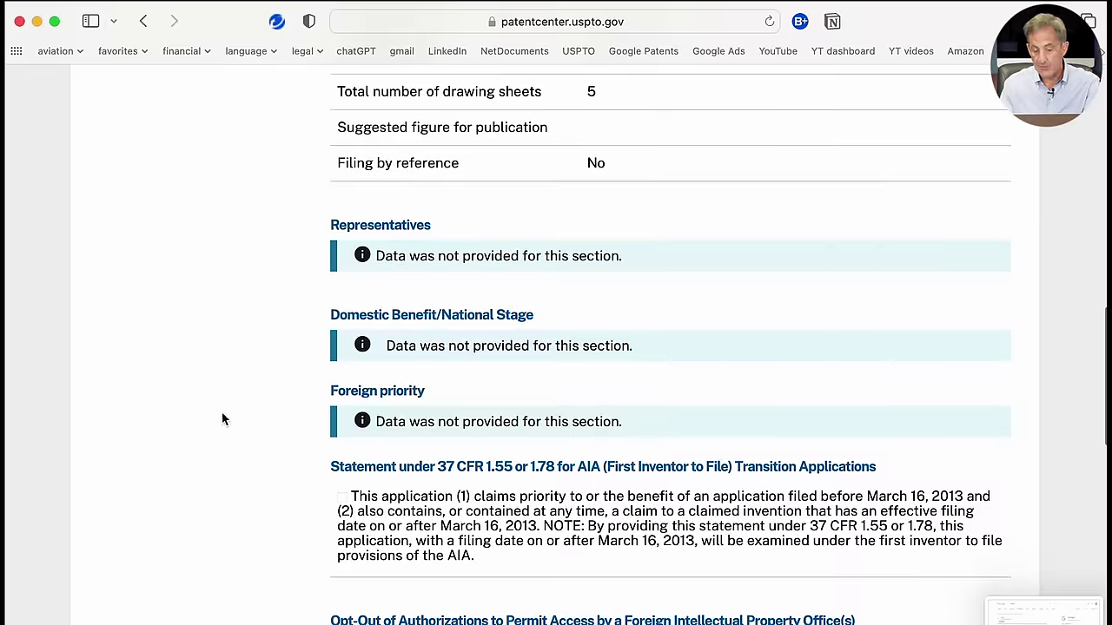
scroll(221, 420, down, 2)
scroll(221, 420, down, 3)
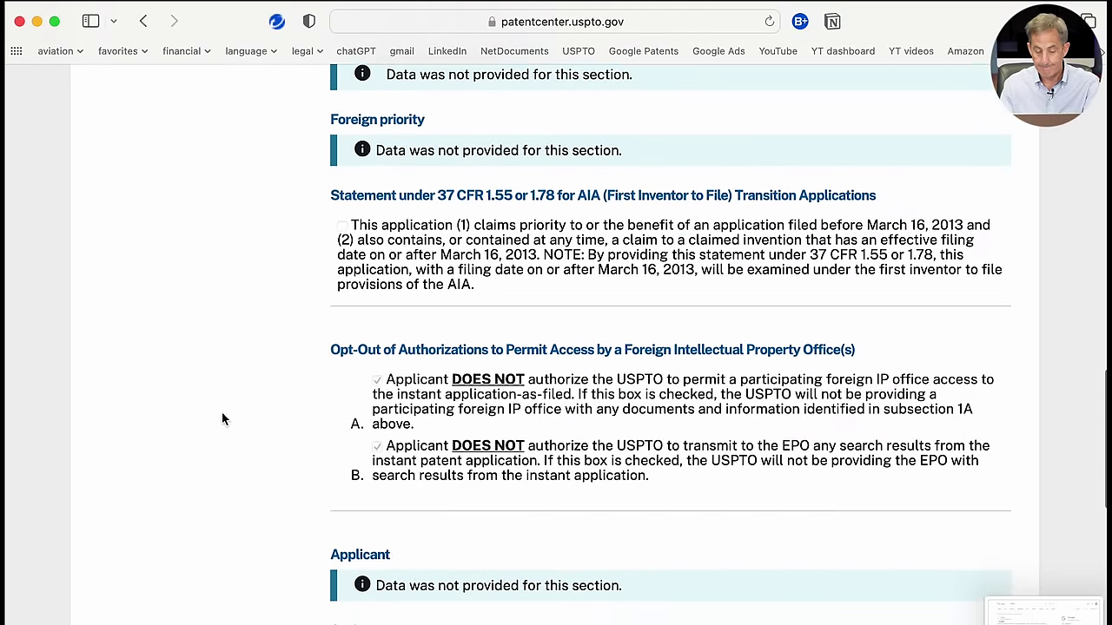
scroll(221, 420, down, 2)
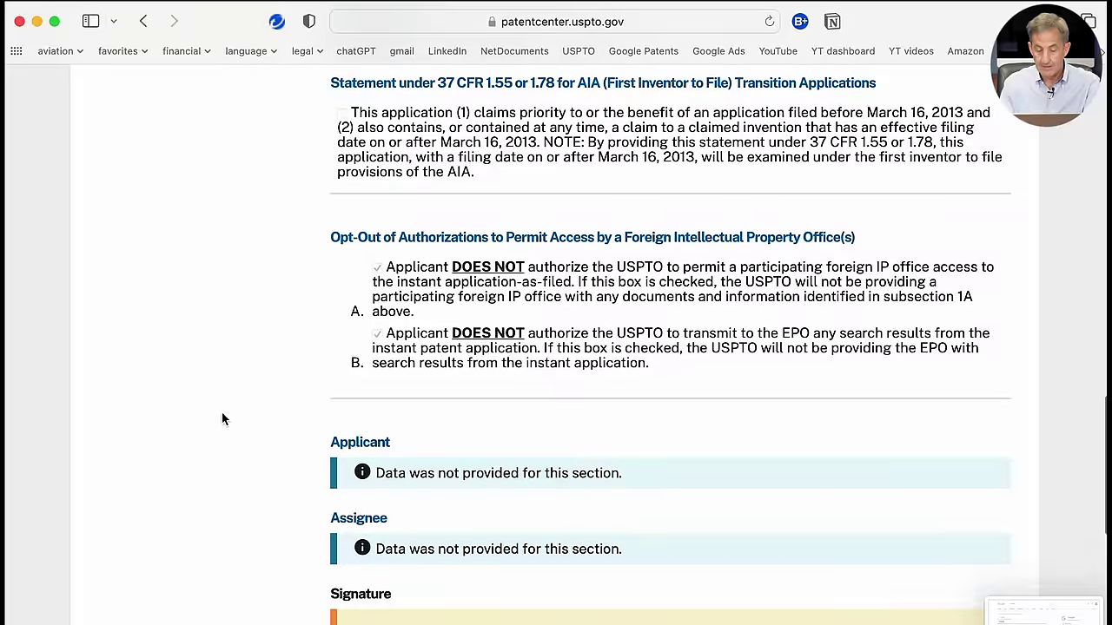
scroll(221, 420, down, 3)
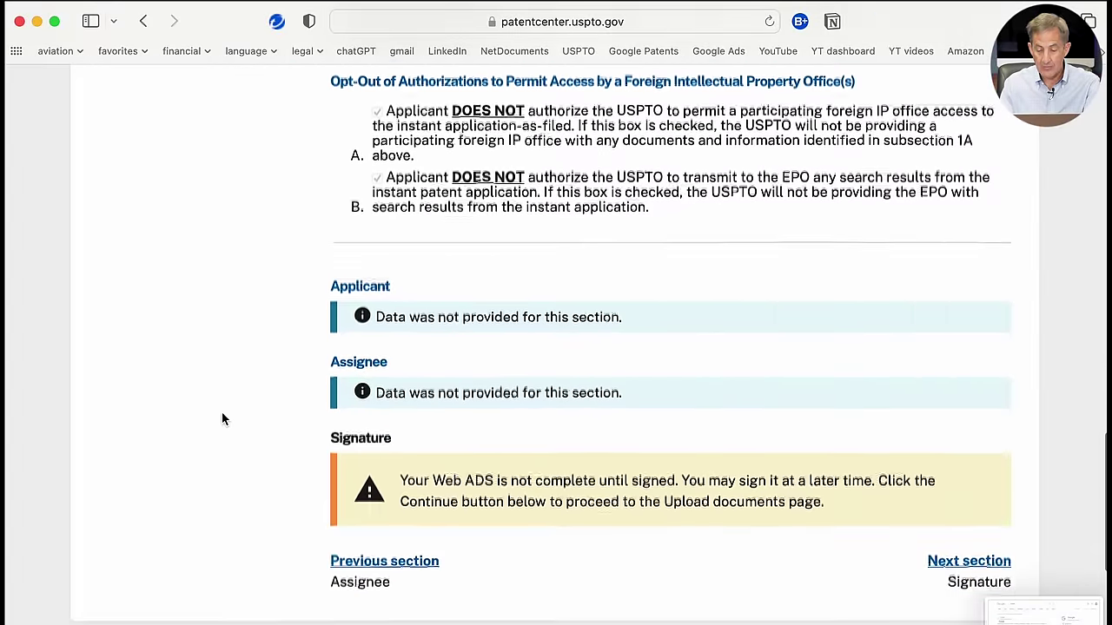
scroll(222, 420, down, 1)
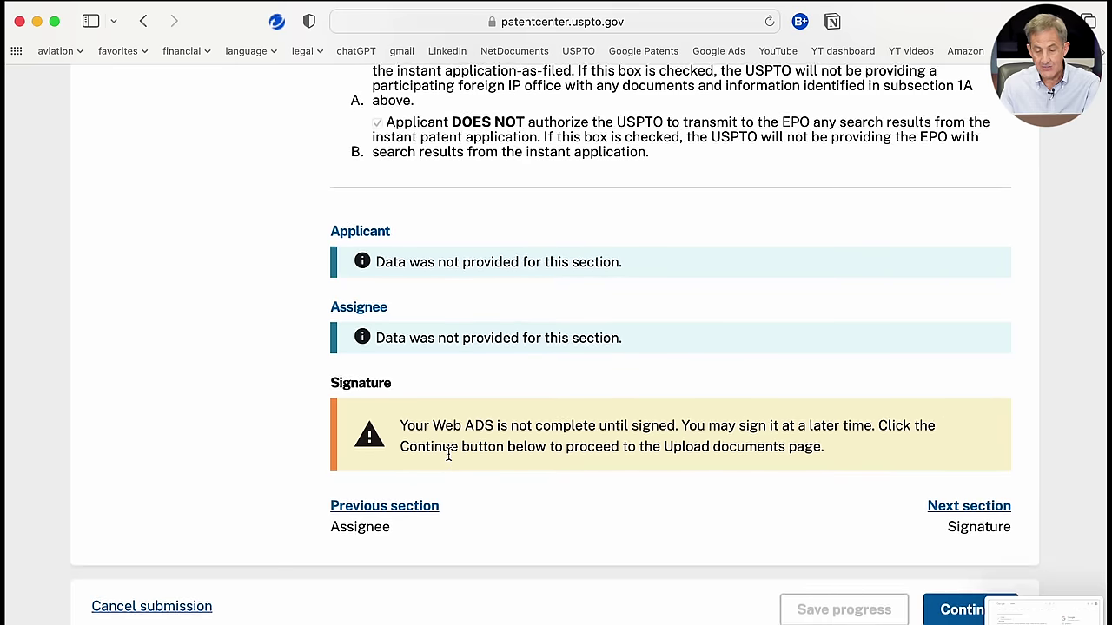
scroll(650, 496, up, 7)
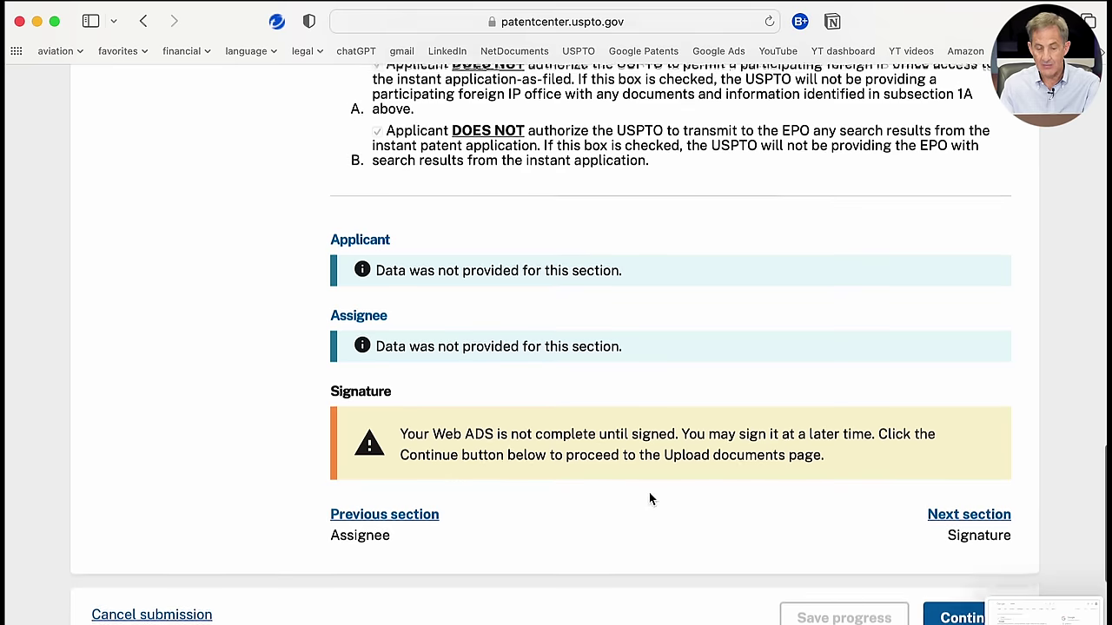
scroll(650, 497, up, 8)
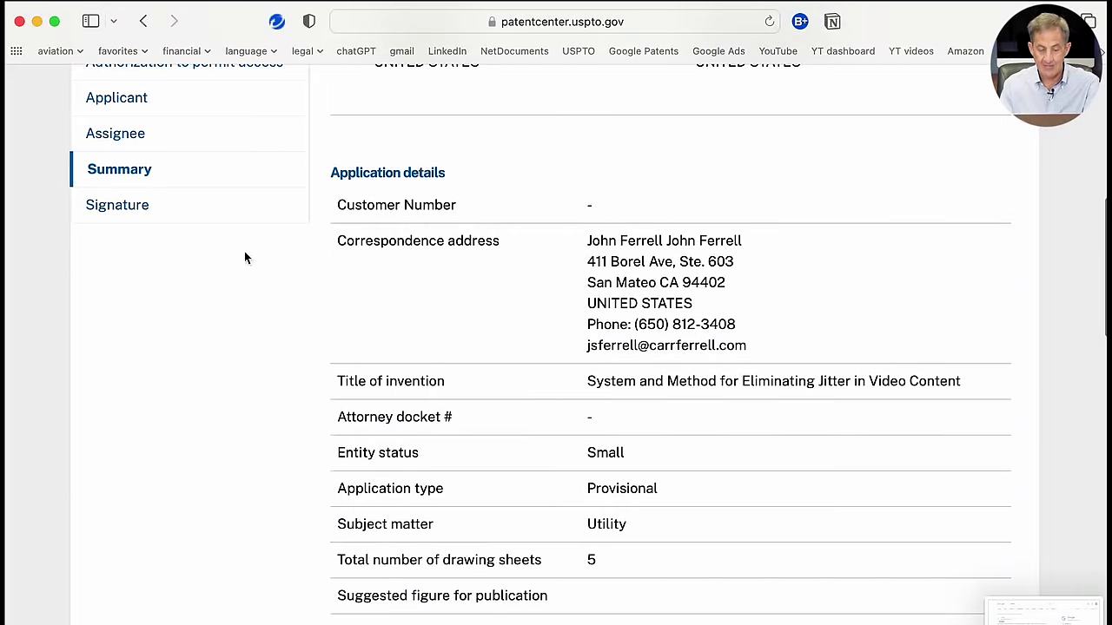
click(135, 211)
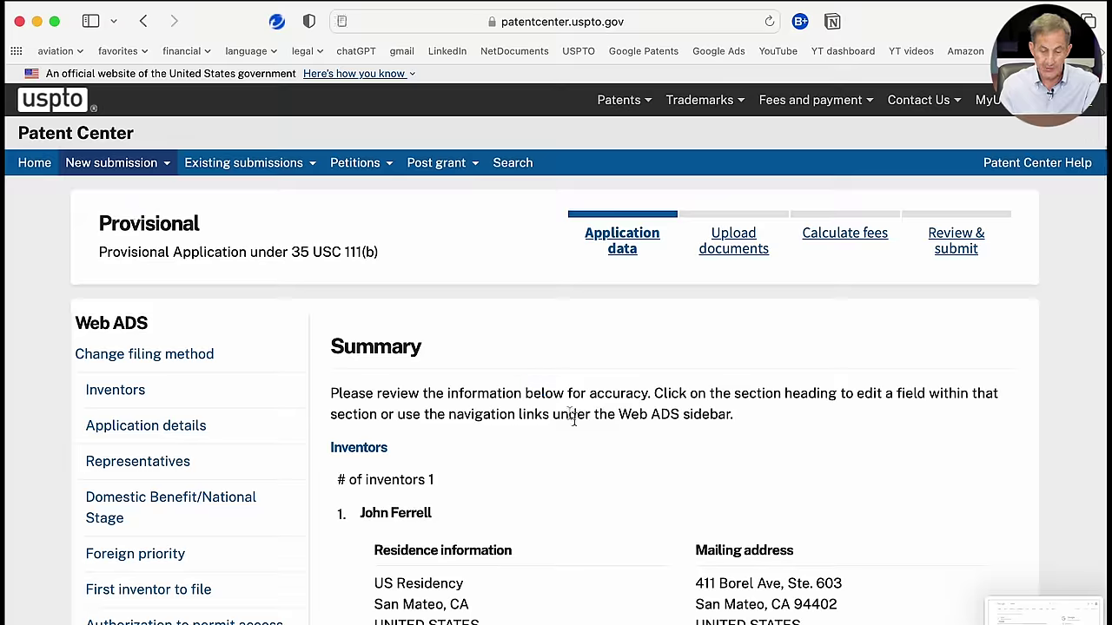
scroll(584, 447, down, 10)
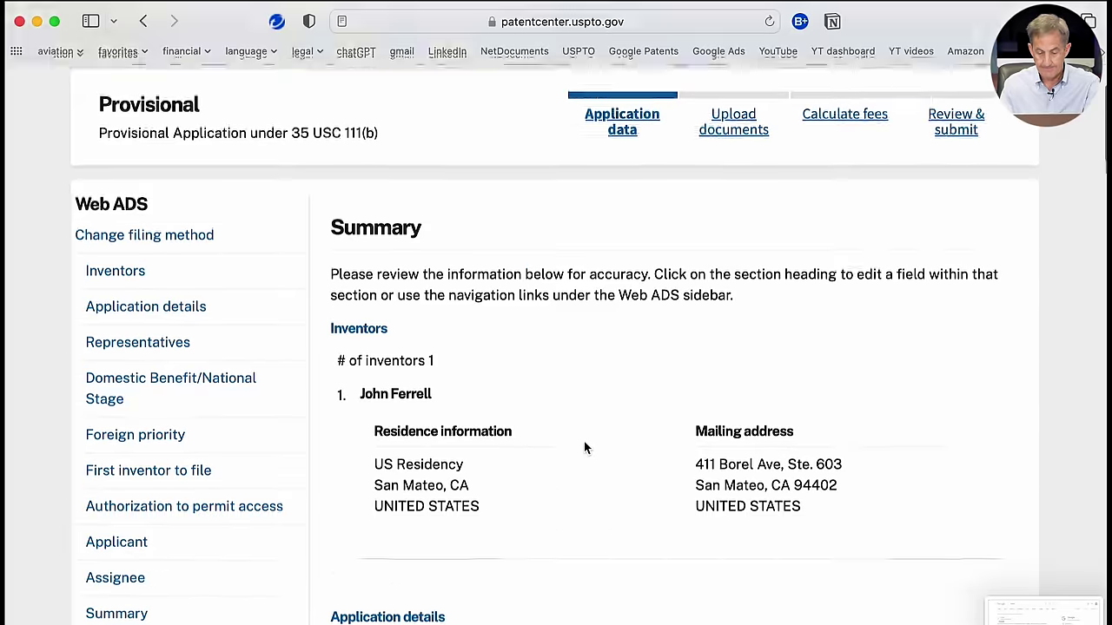
scroll(584, 448, down, 18)
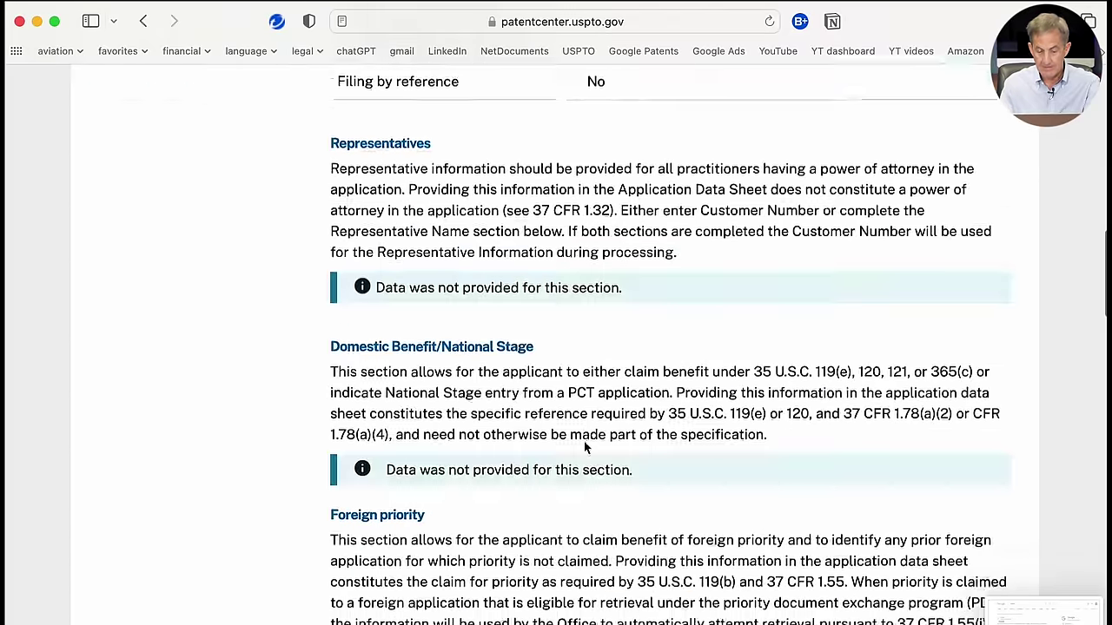
scroll(583, 448, down, 12)
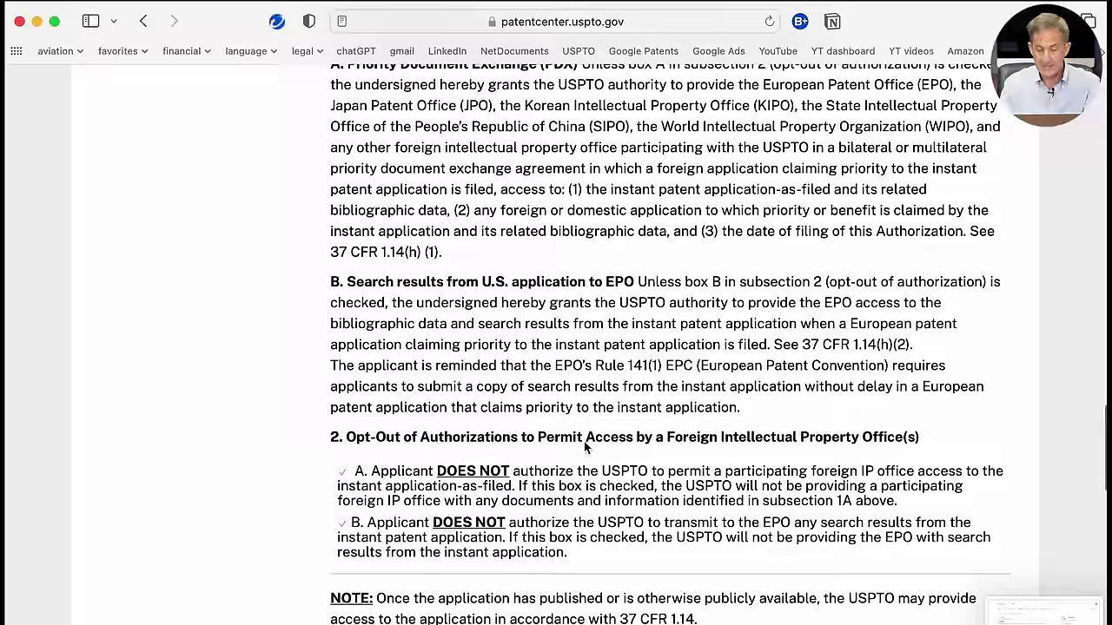
scroll(584, 448, down, 1)
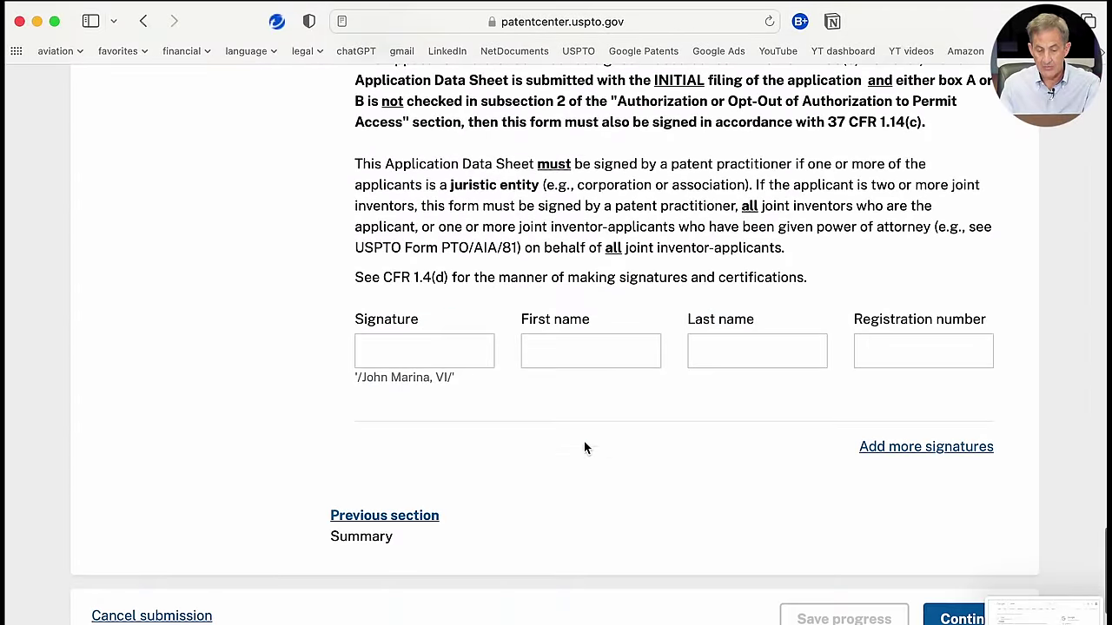
Step: Enter the signer's /name/ electronic signature plus their first and last name
click(418, 349)
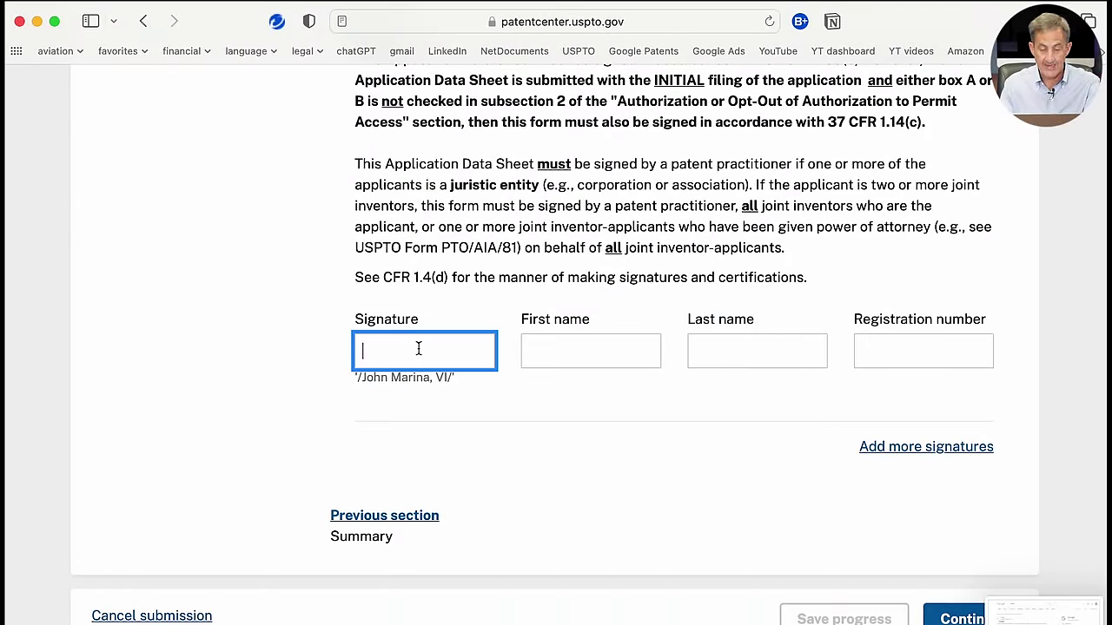
text(/)
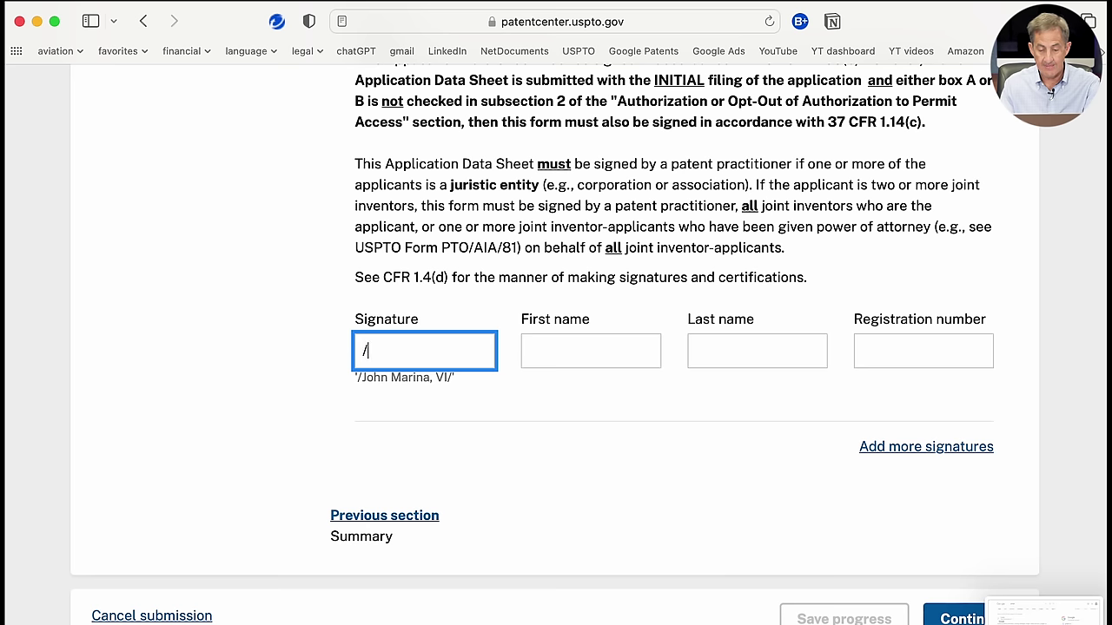
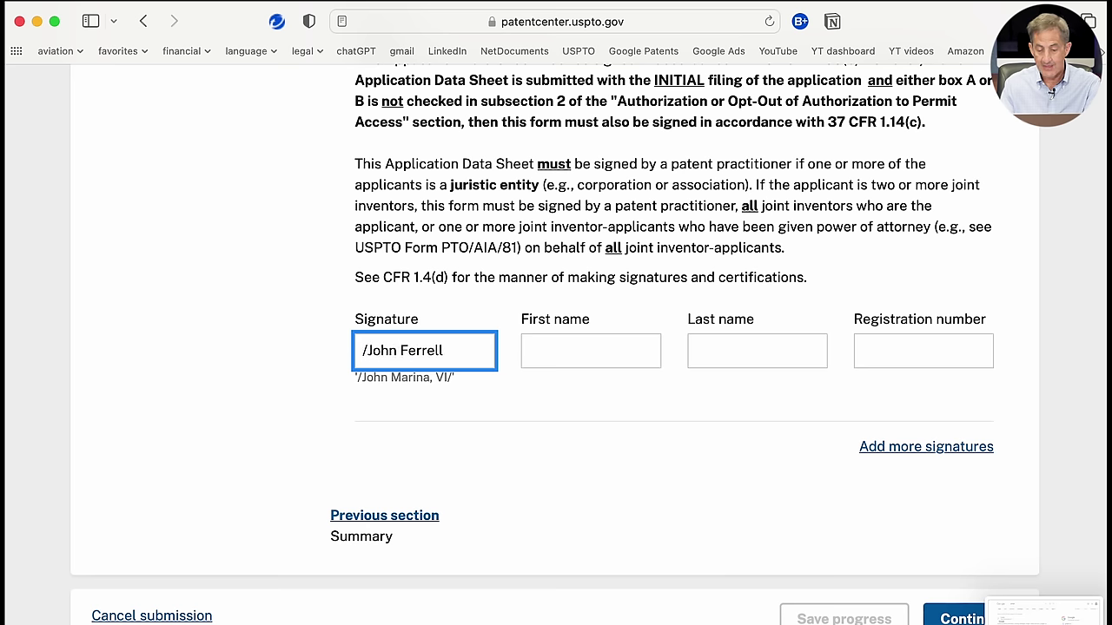
click(561, 355)
click(715, 348)
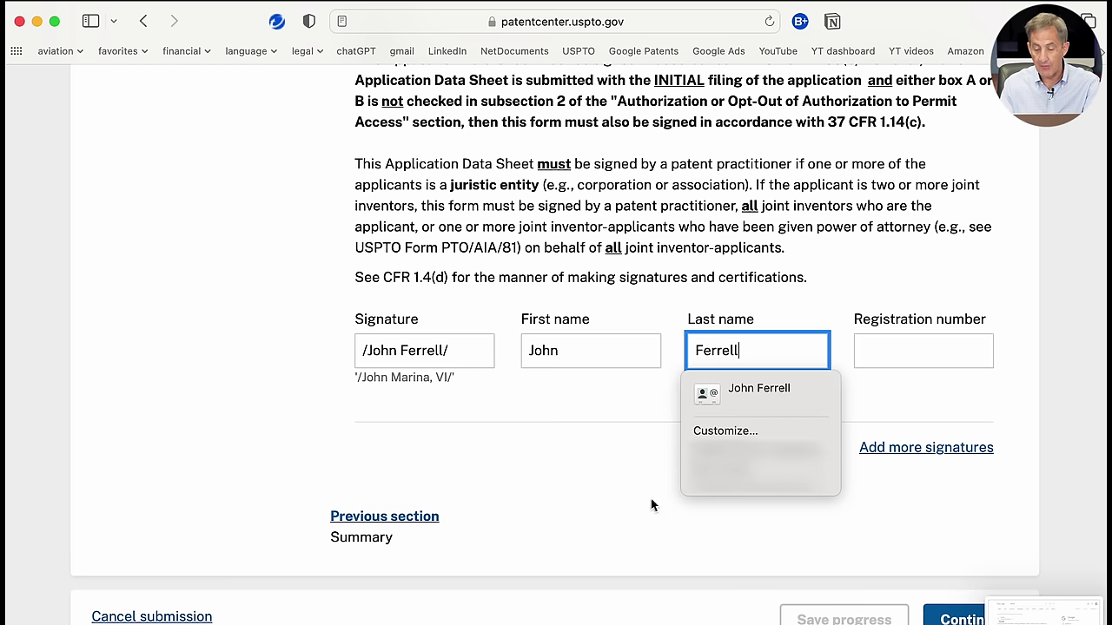
Step: Close the autofill suggestions and continue to the Upload documents step
click(624, 527)
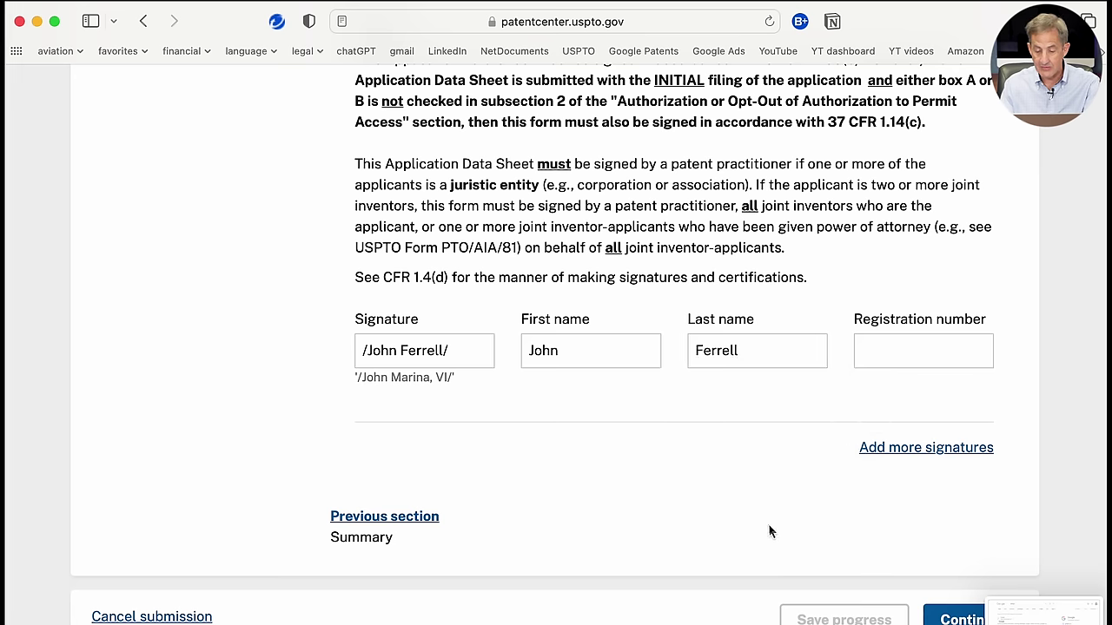
scroll(762, 518, down, 3)
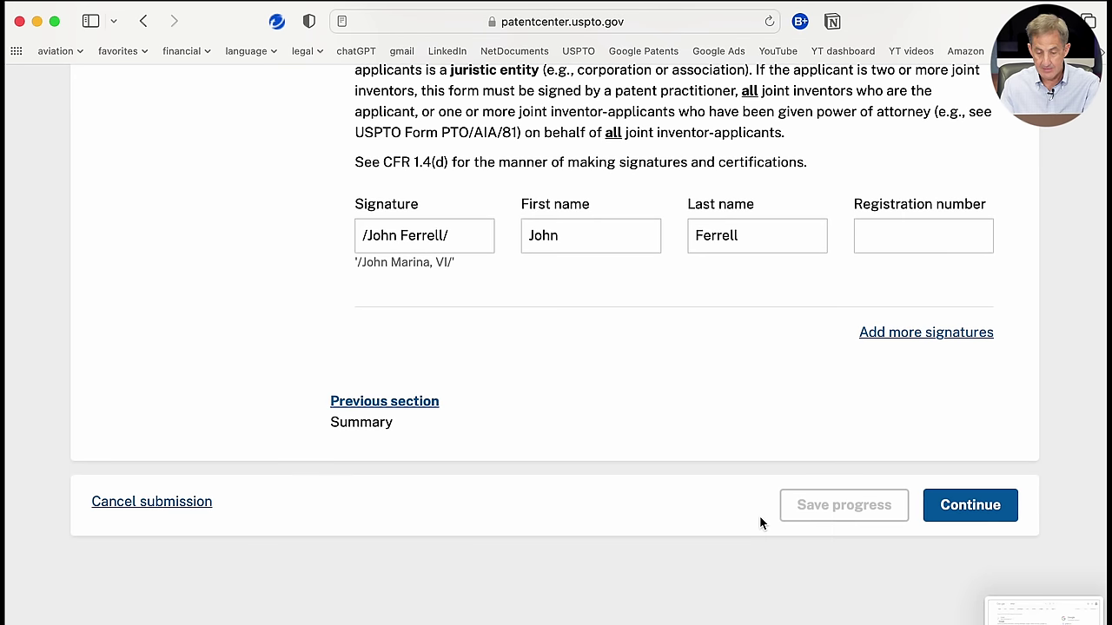
click(959, 506)
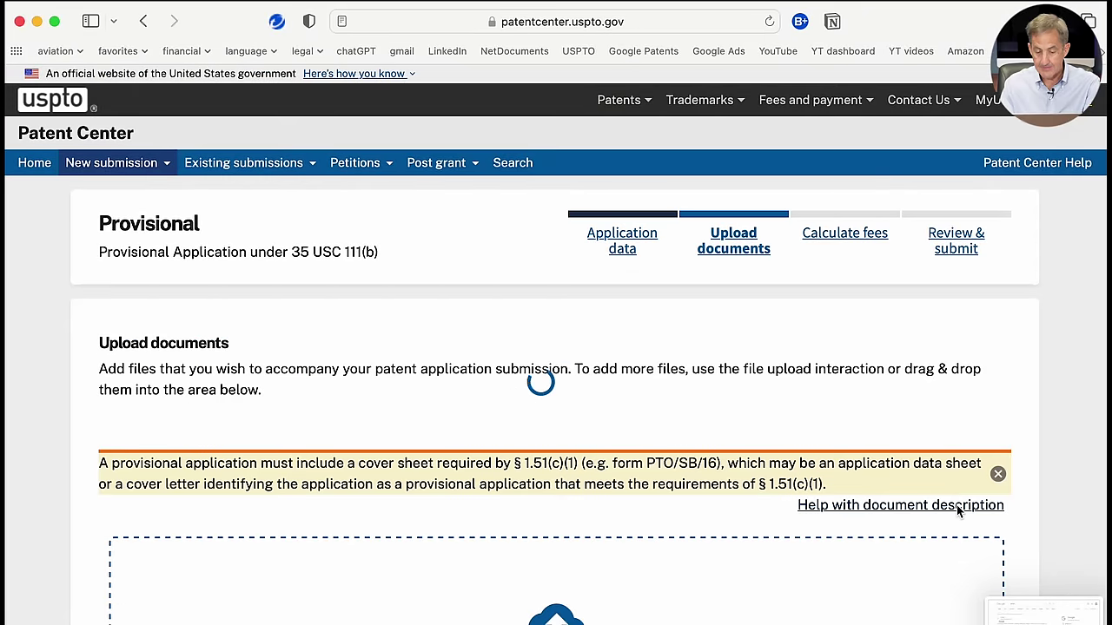
Step: Scroll down to the drop zone, where the generated ADS PDF is listed as the Application Data Sheet
scroll(958, 511, down, 3)
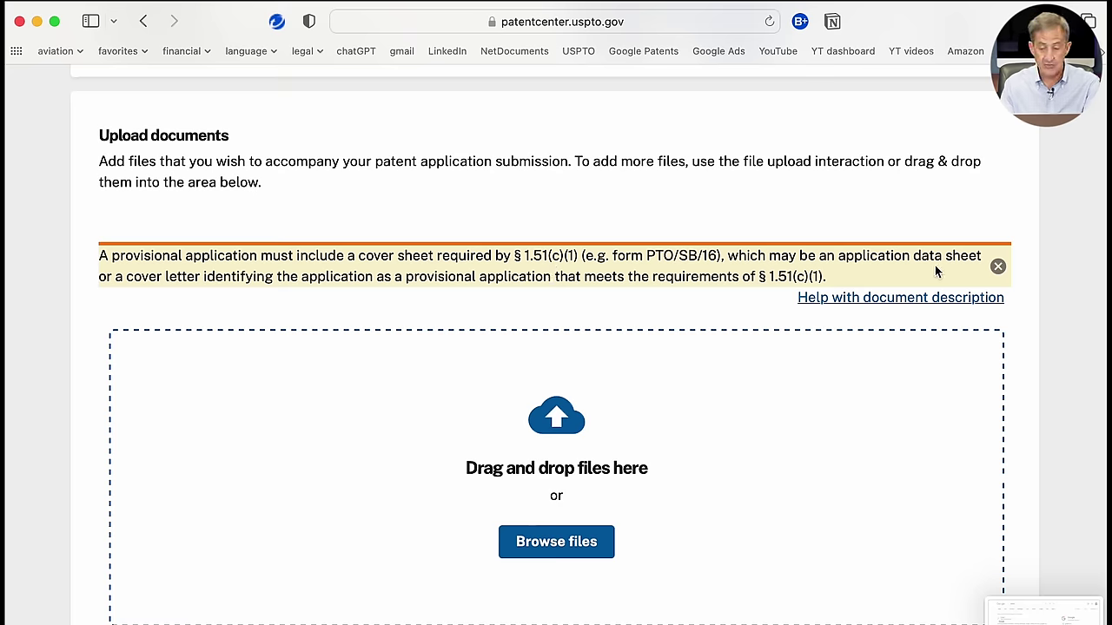
scroll(849, 465, down, 3)
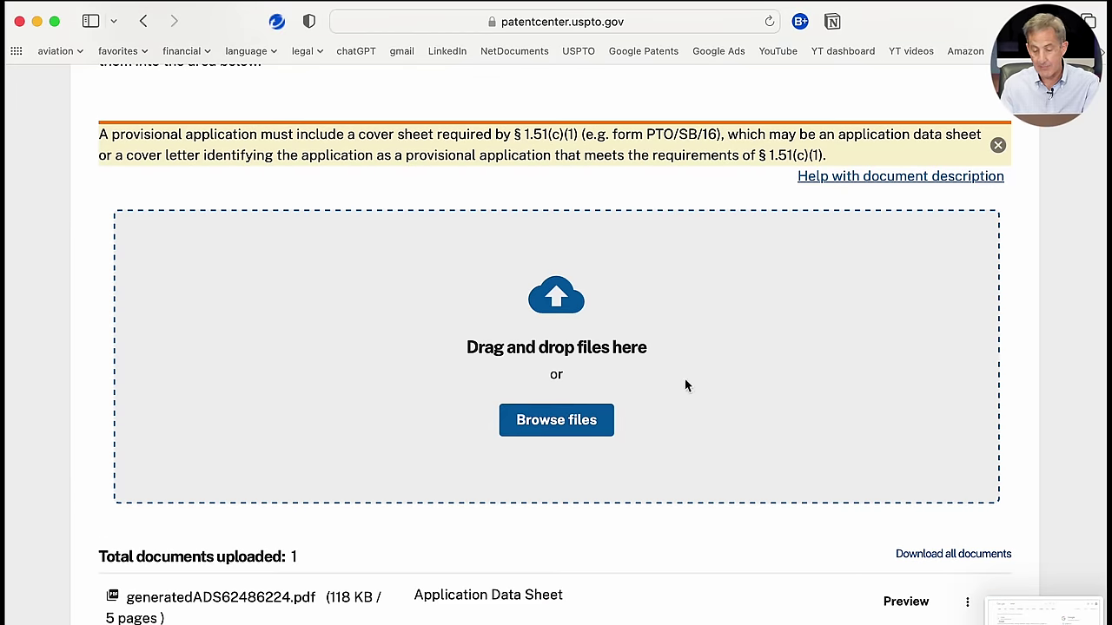
Step: Upload Jitterbug_Jan21.pdf (702 KB) alongside the ADS, bringing the total to 2 documents
click(584, 425)
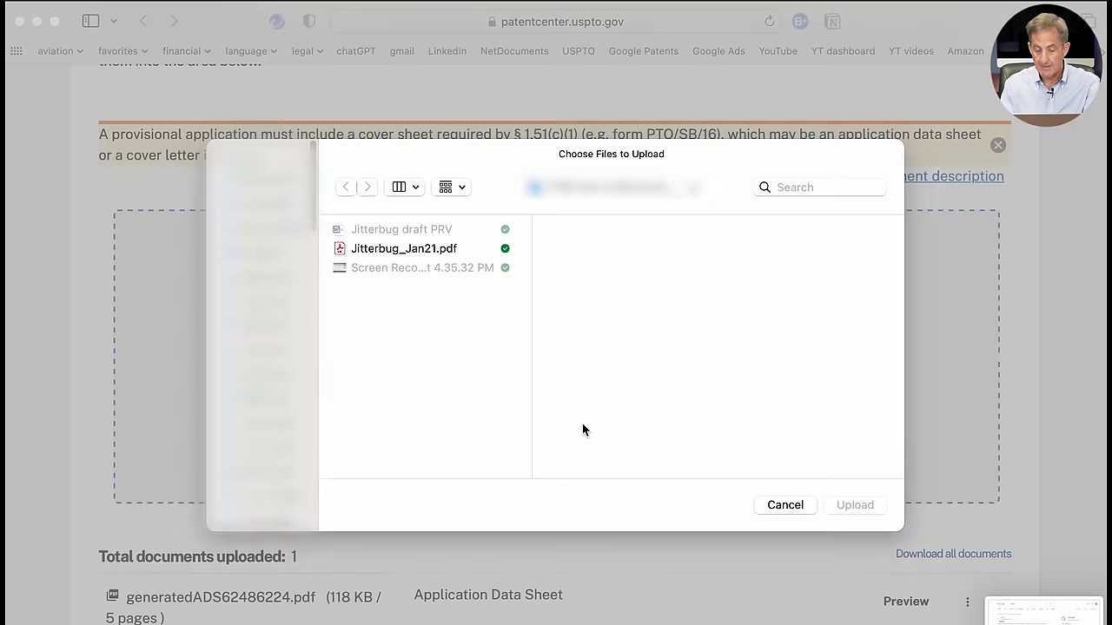
click(386, 250)
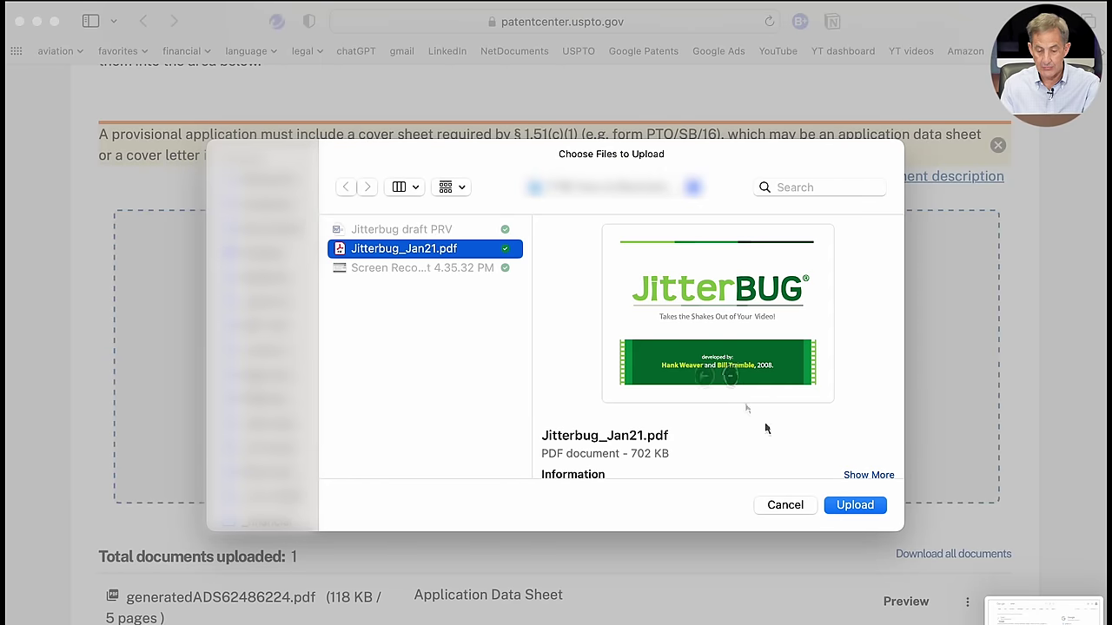
click(853, 506)
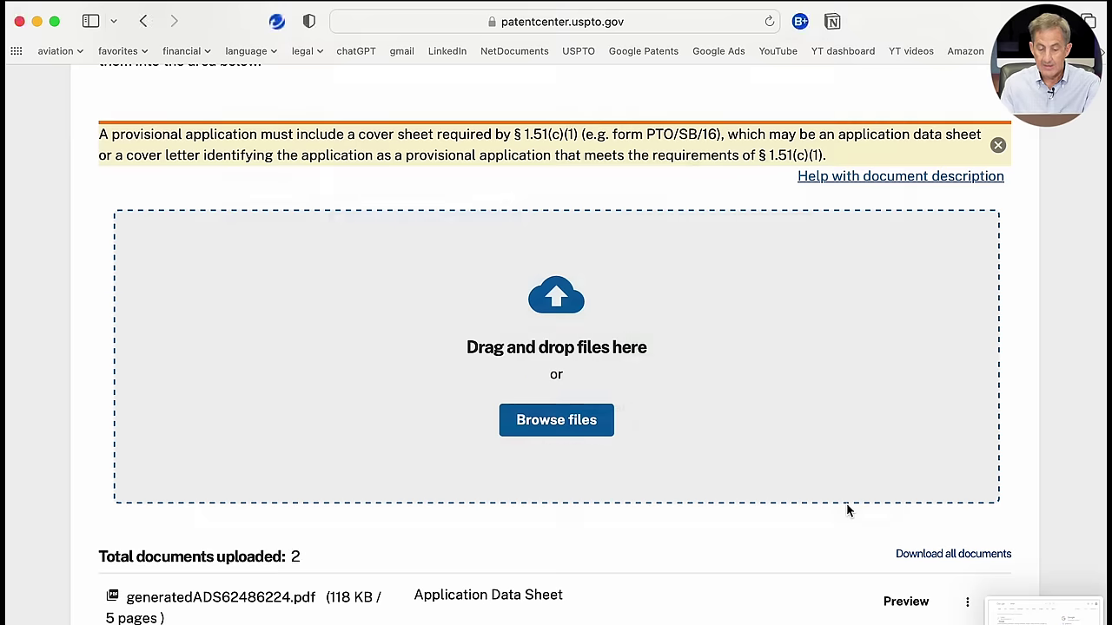
scroll(847, 511, down, 5)
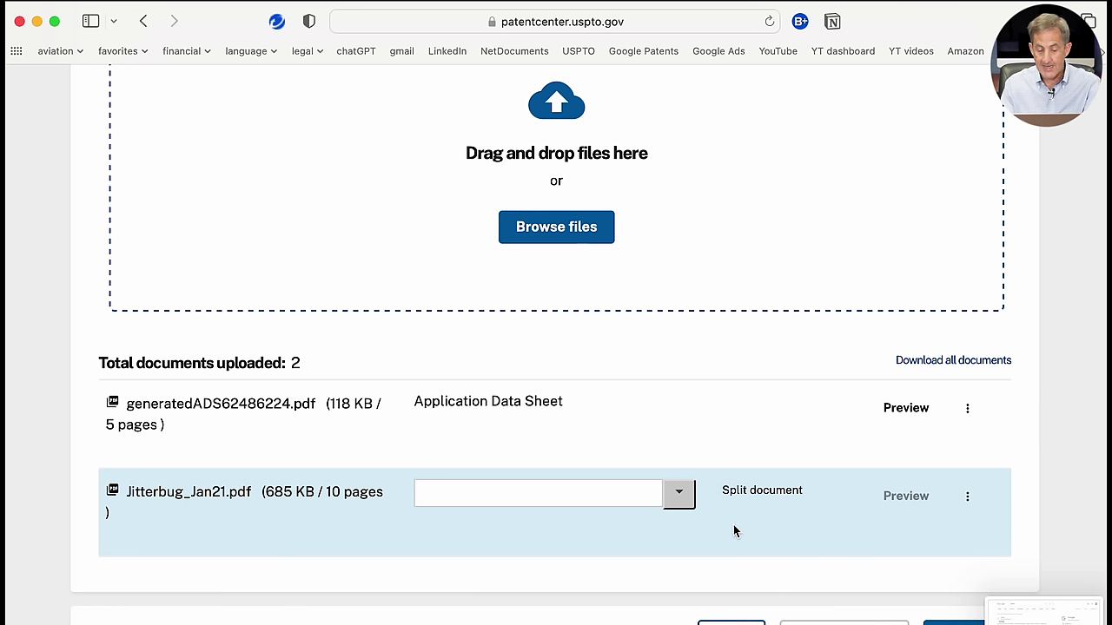
Step: Set the document description for Jitterbug_Jan21.pdf to Application Part > Specification
click(680, 495)
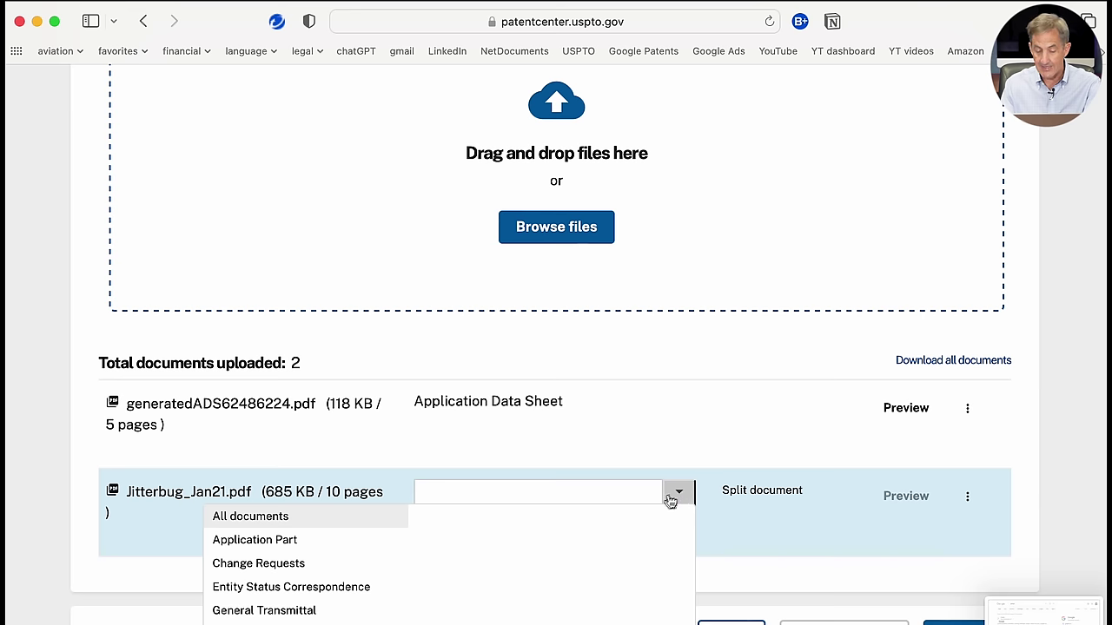
click(313, 544)
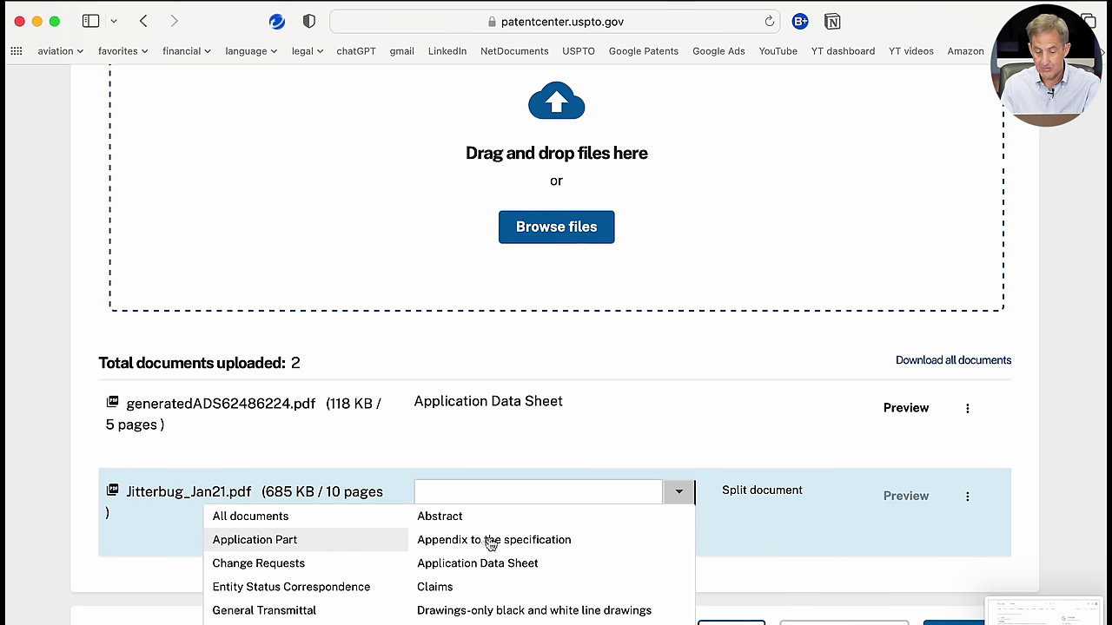
scroll(507, 587, down, 2)
scroll(507, 589, down, 2)
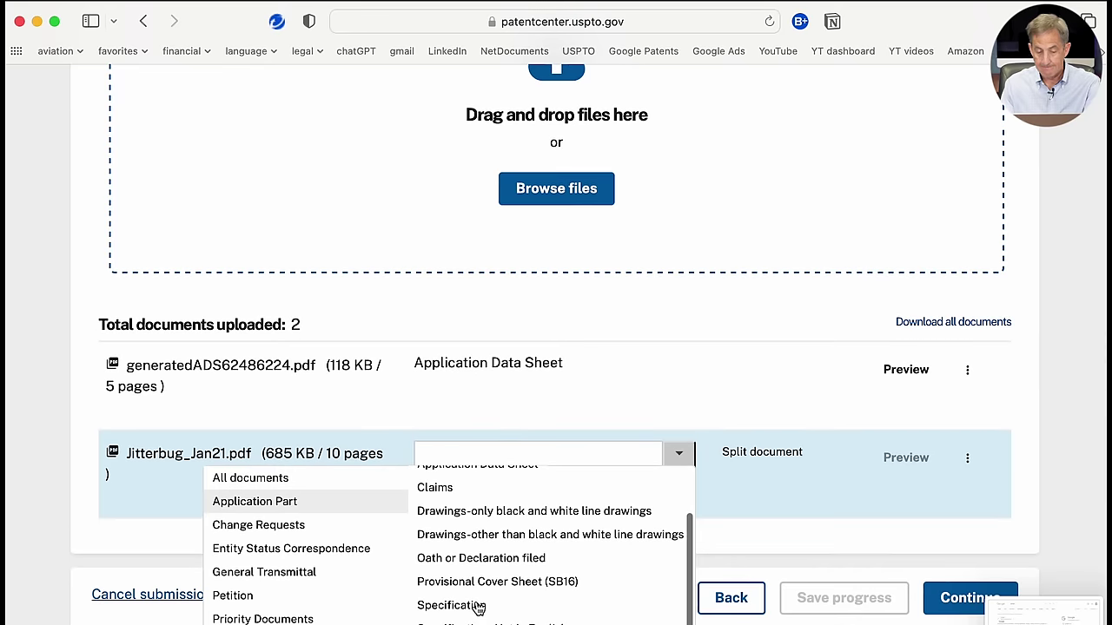
click(476, 607)
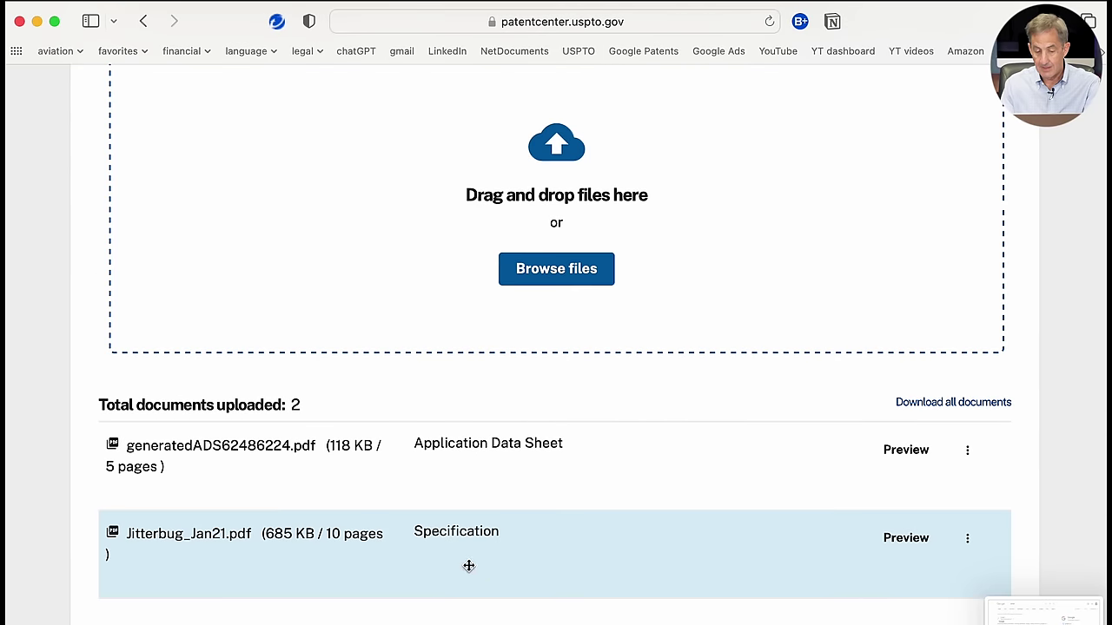
scroll(613, 580, down, 5)
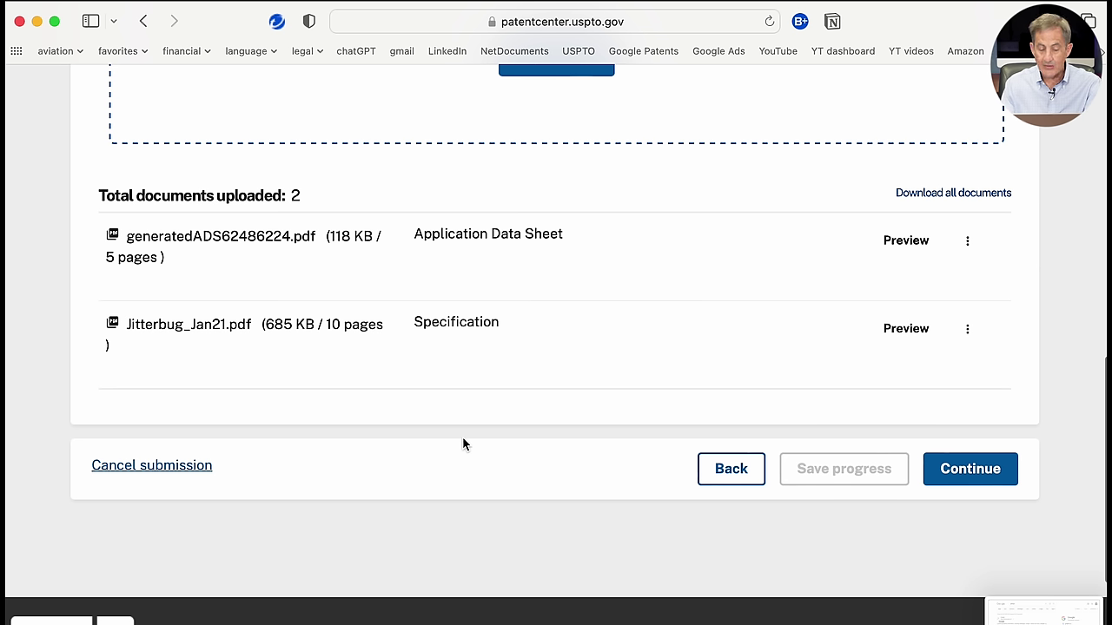
Step: On Calculate fees, use Small entity status with 10 specification pages and no petition, then continue
click(967, 476)
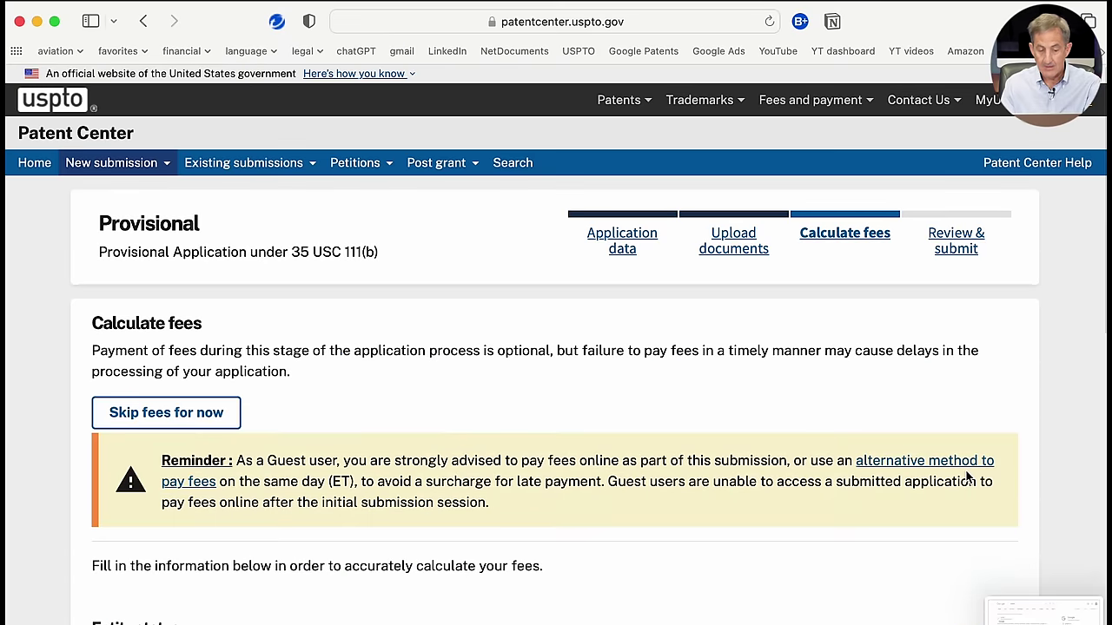
scroll(967, 476, down, 3)
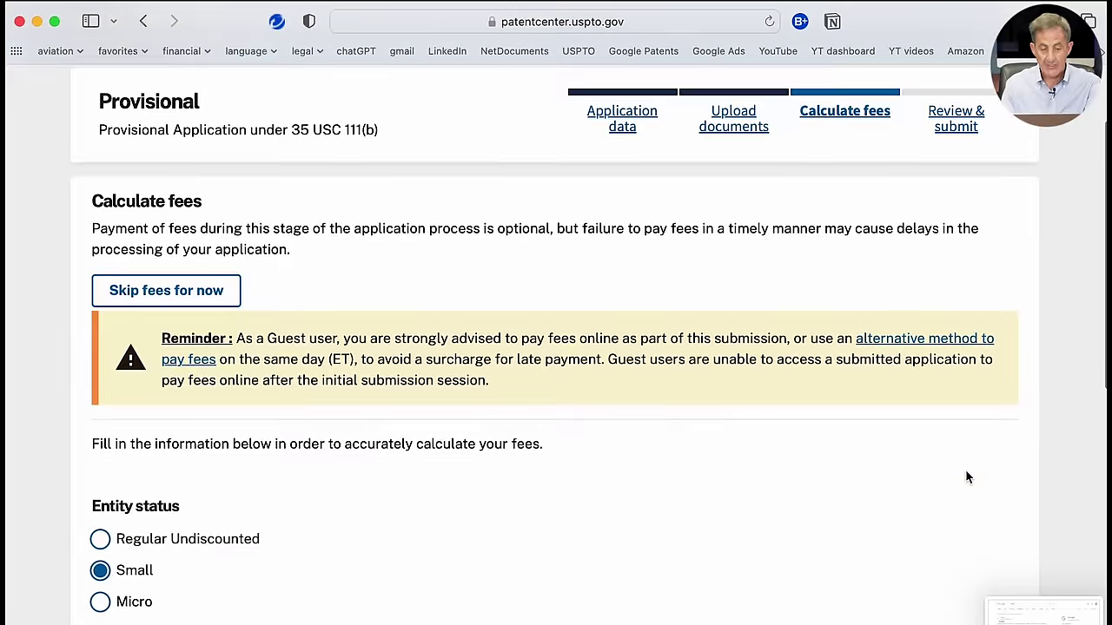
scroll(967, 476, down, 1)
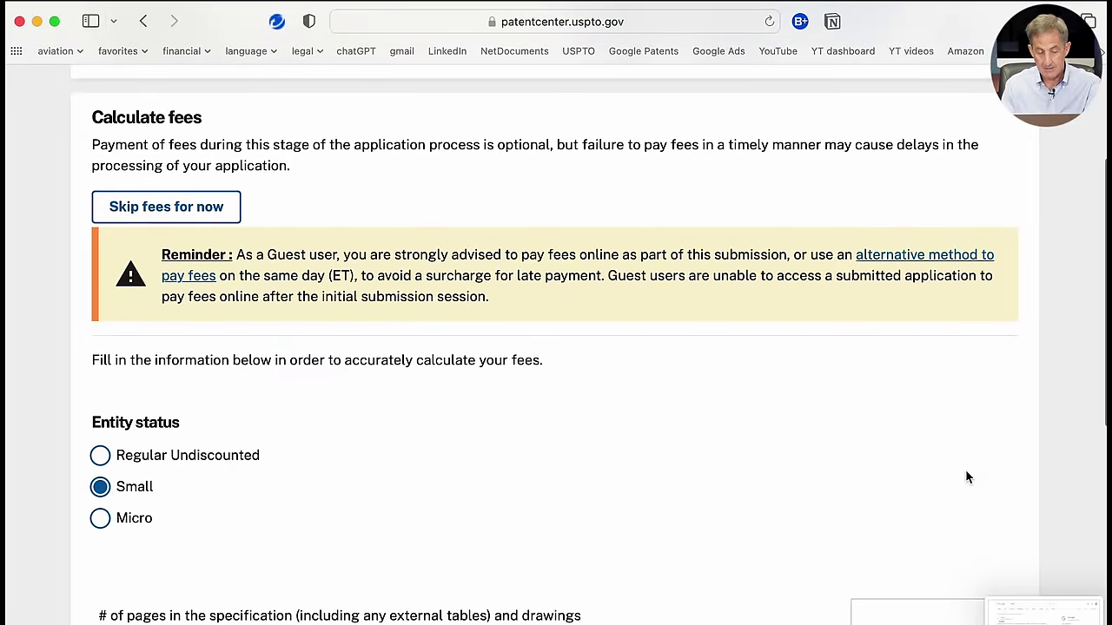
scroll(969, 477, down, 5)
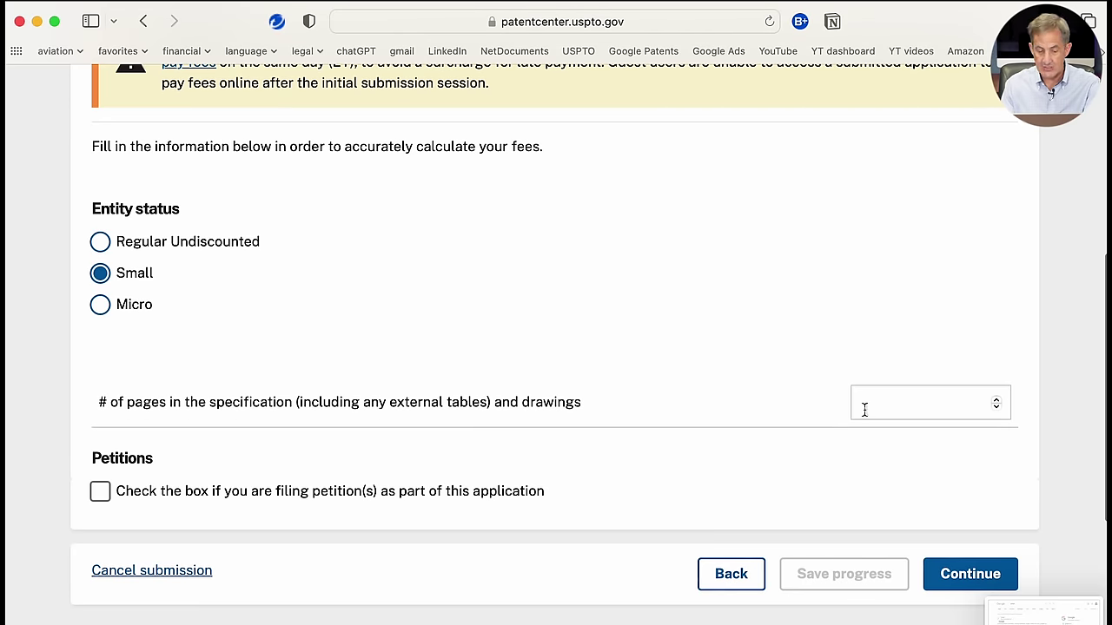
click(996, 402)
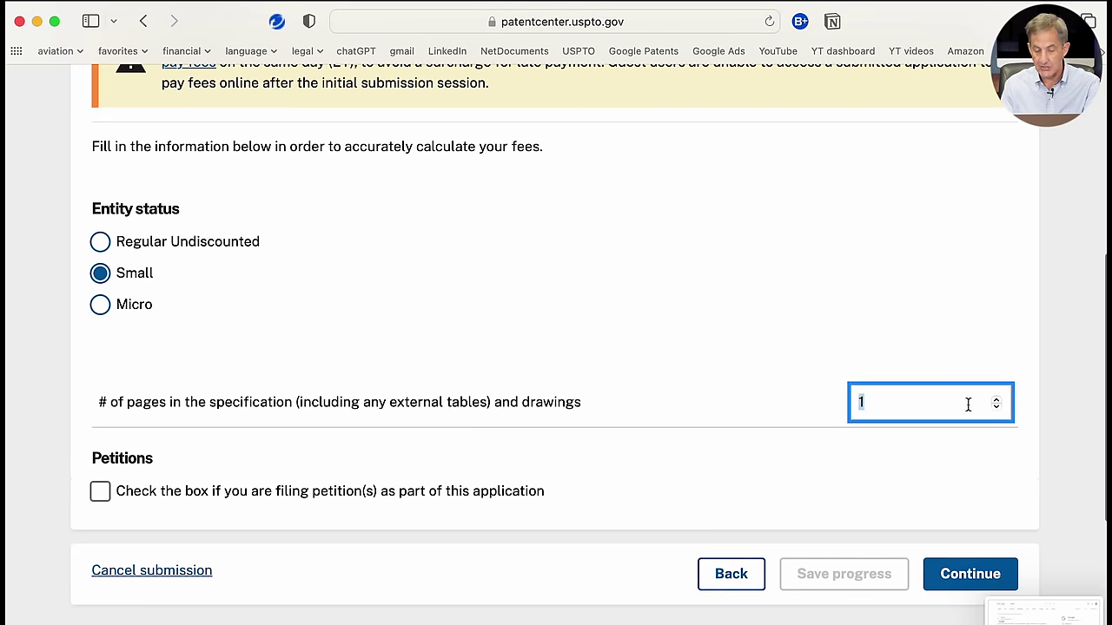
text(10)
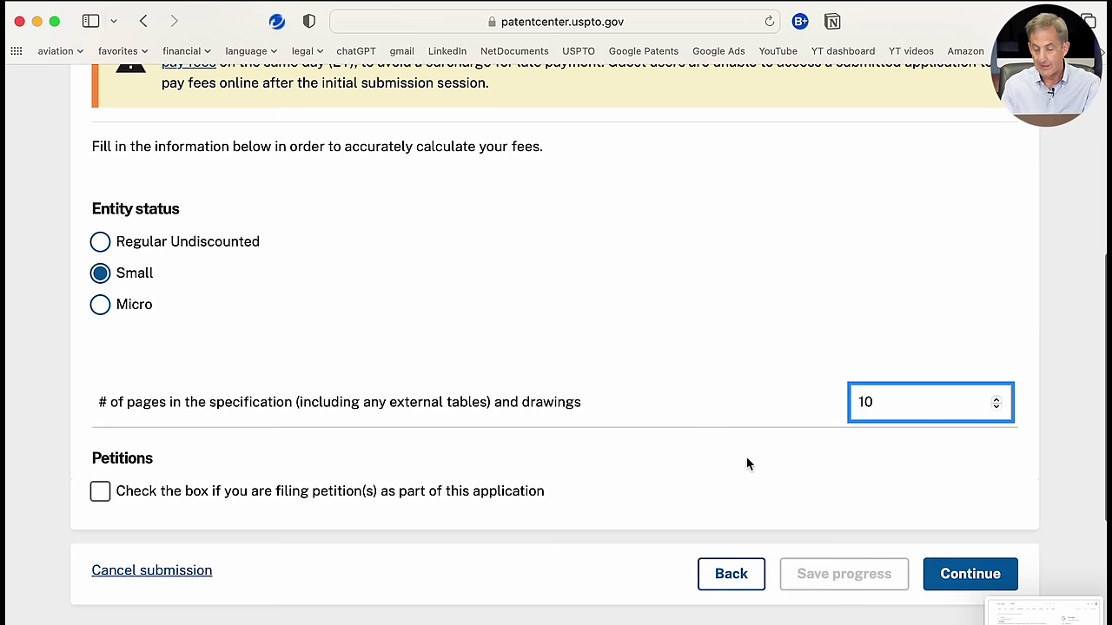
scroll(746, 465, down, 1)
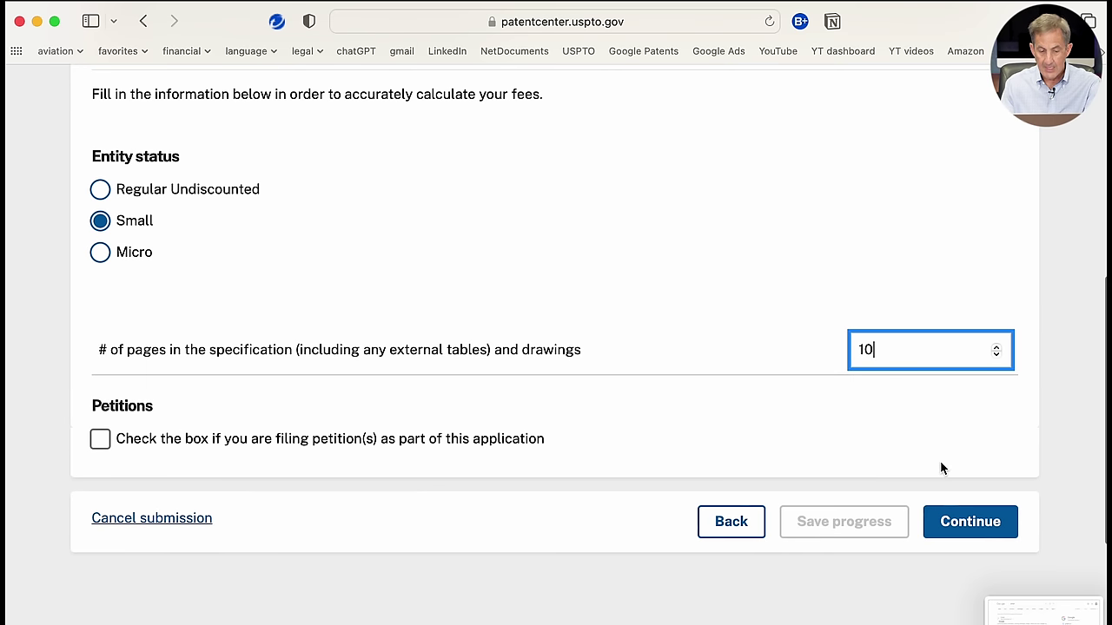
scroll(941, 464, down, 1)
click(963, 478)
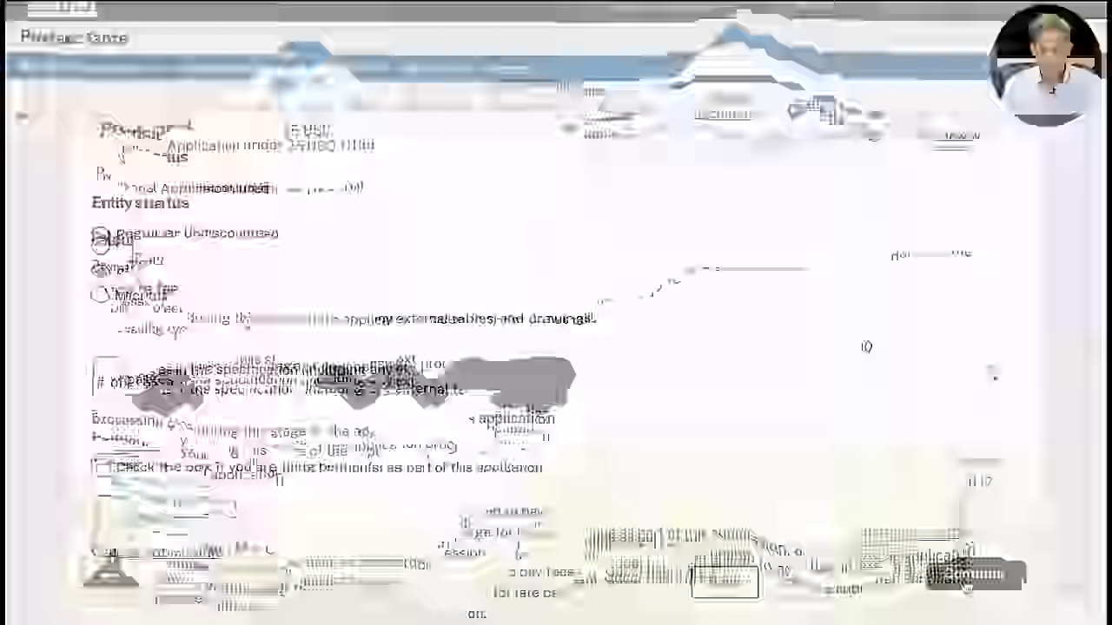
Step: Check only the 2005 Provisional Application Filing Fee, for a $120.00 total
scroll(961, 471, down, 3)
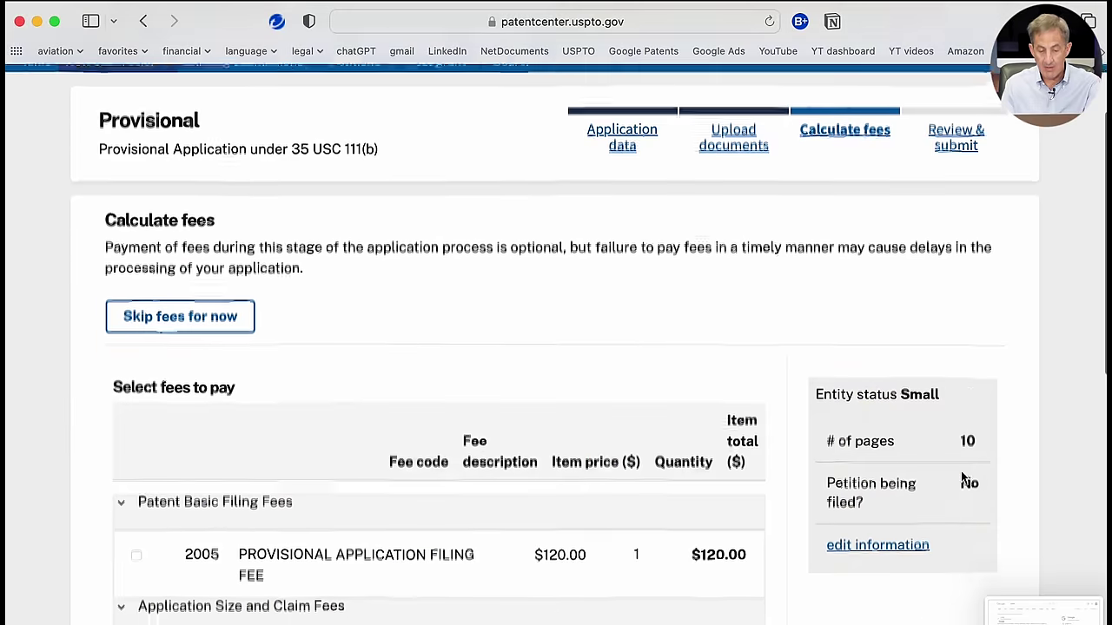
scroll(961, 471, down, 4)
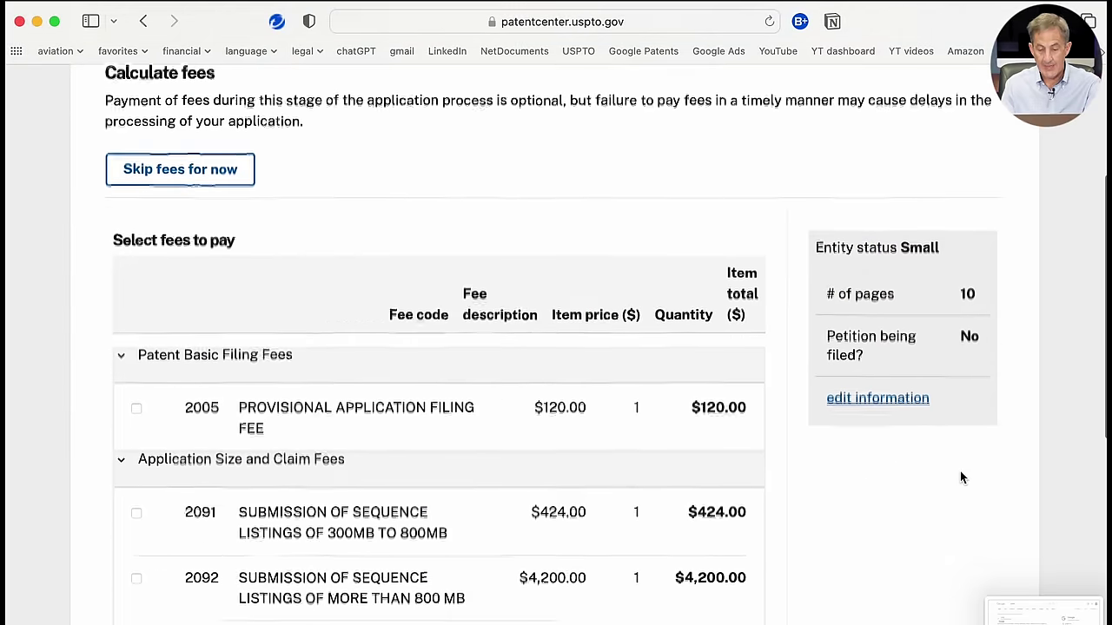
scroll(960, 470, down, 3)
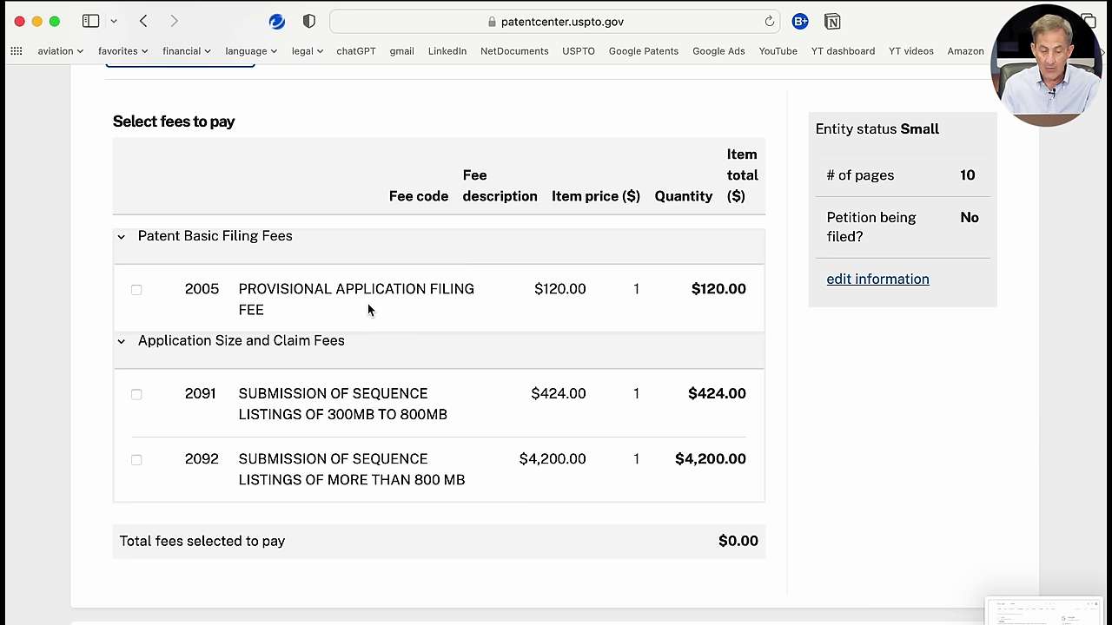
click(136, 290)
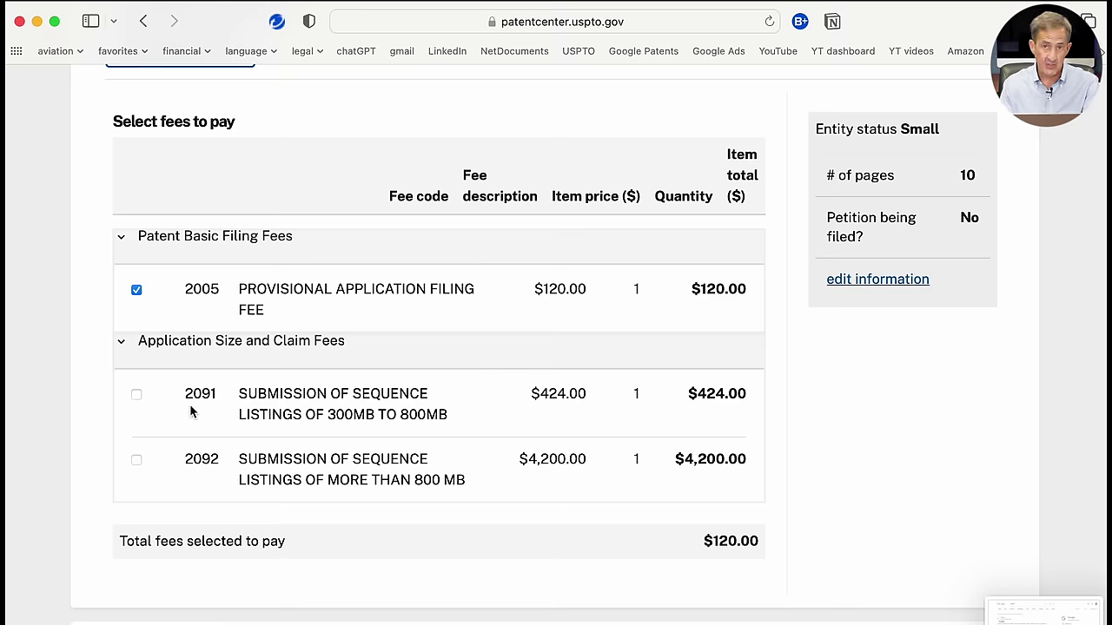
scroll(467, 423, down, 1)
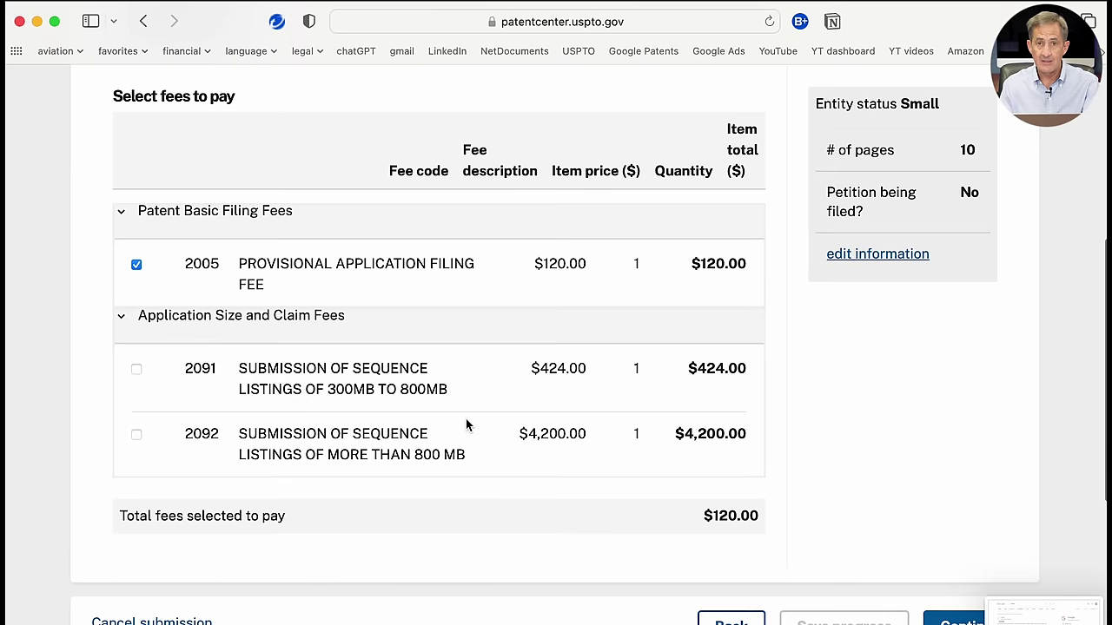
scroll(467, 424, down, 2)
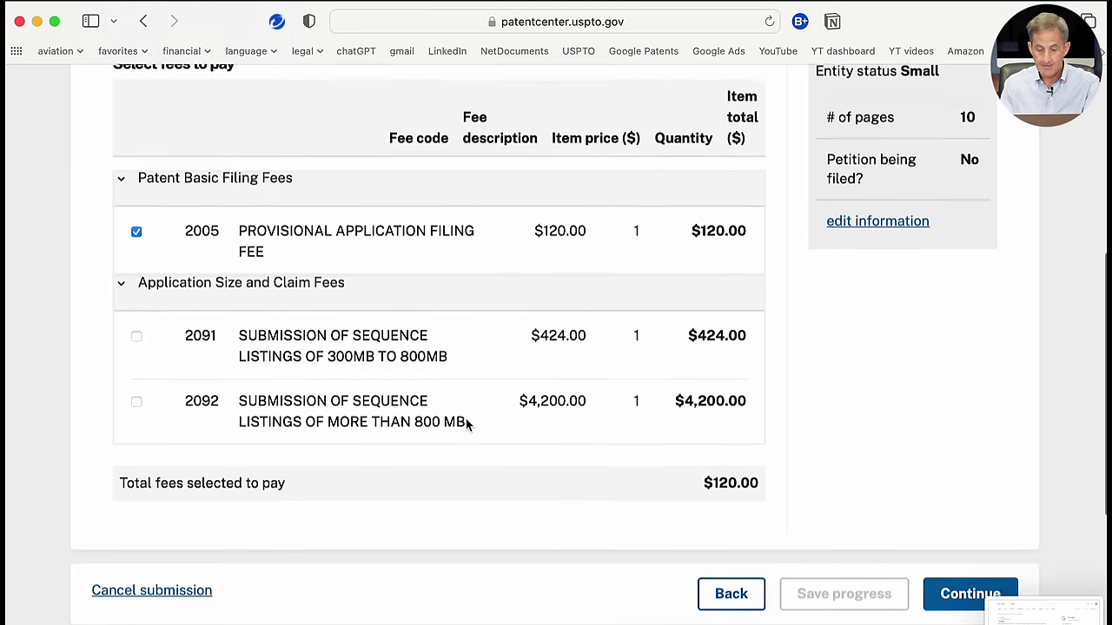
scroll(466, 424, down, 2)
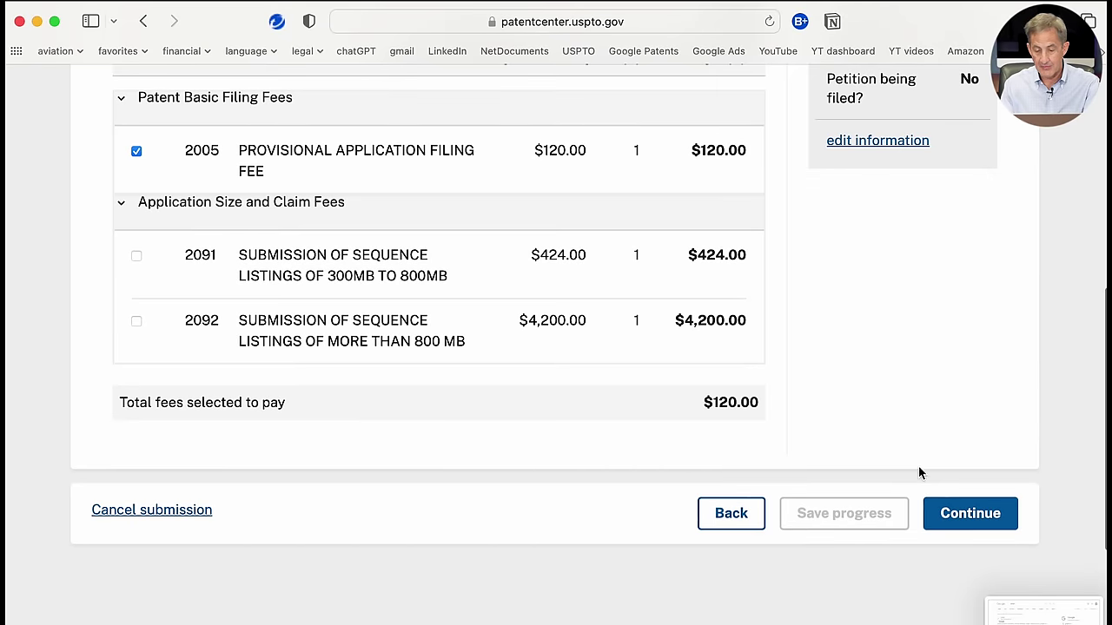
scroll(950, 459, up, 2)
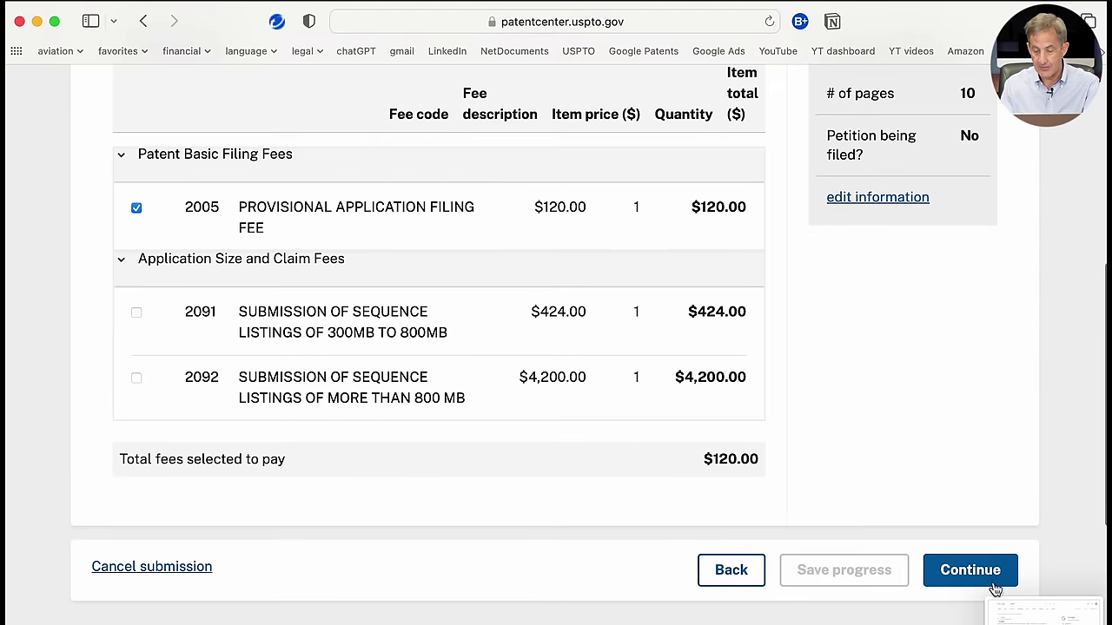
Step: Move to Review & submit and look through the application summary
click(984, 581)
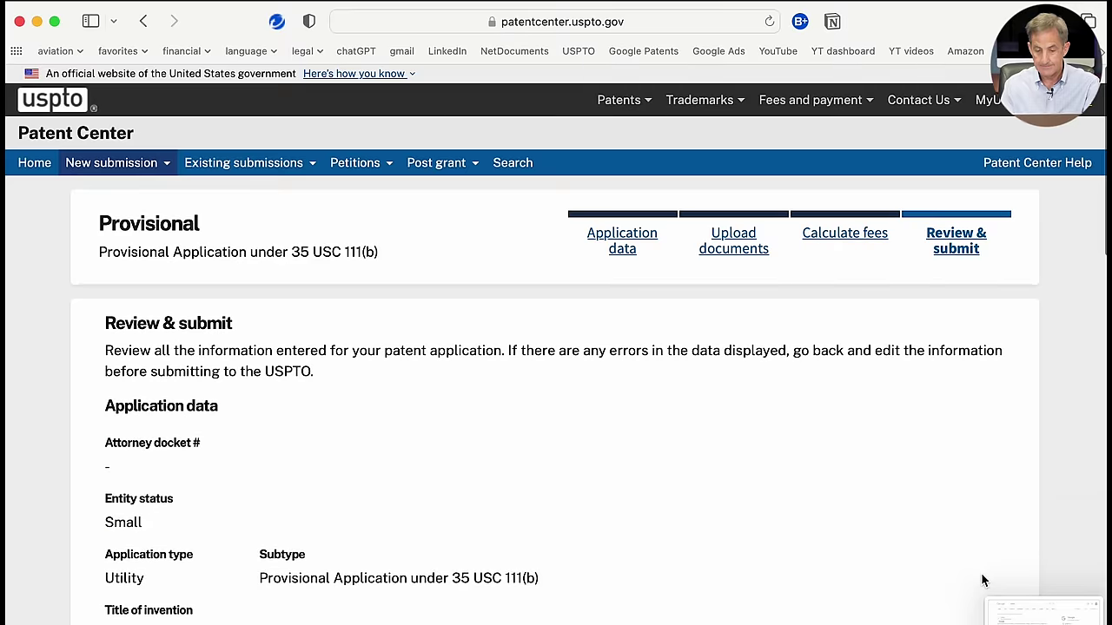
scroll(984, 580, down, 4)
scroll(983, 580, down, 8)
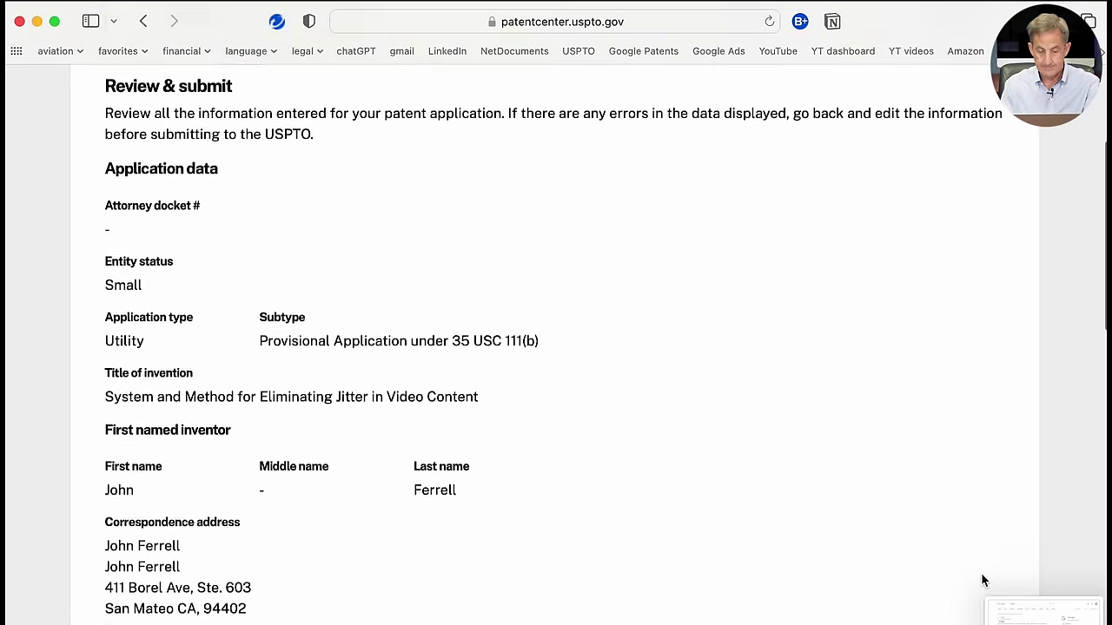
scroll(982, 580, down, 7)
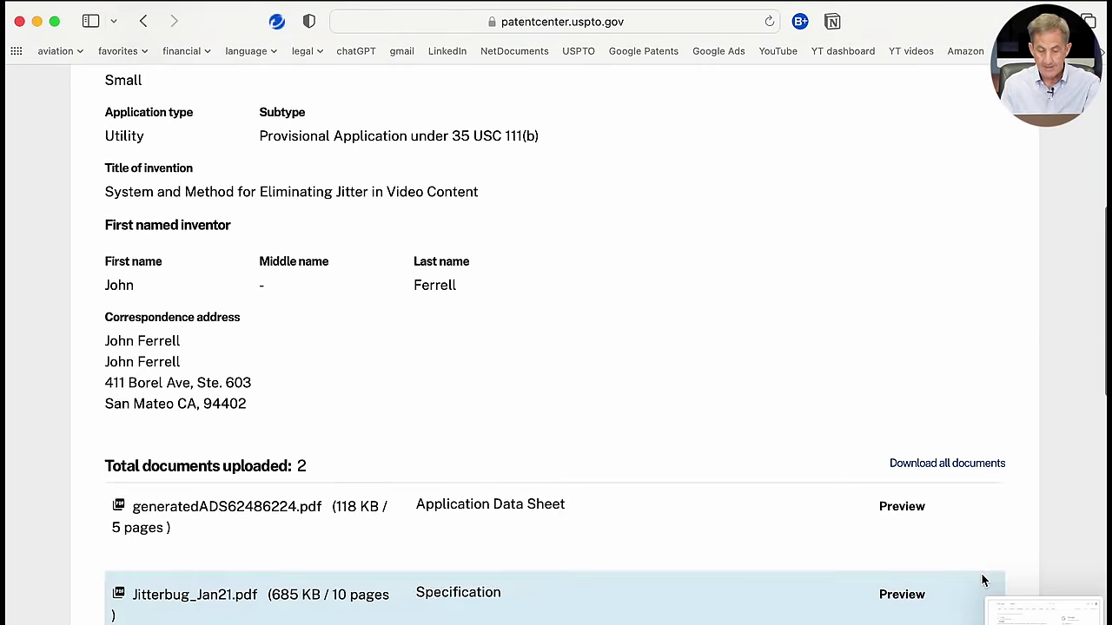
scroll(982, 581, down, 8)
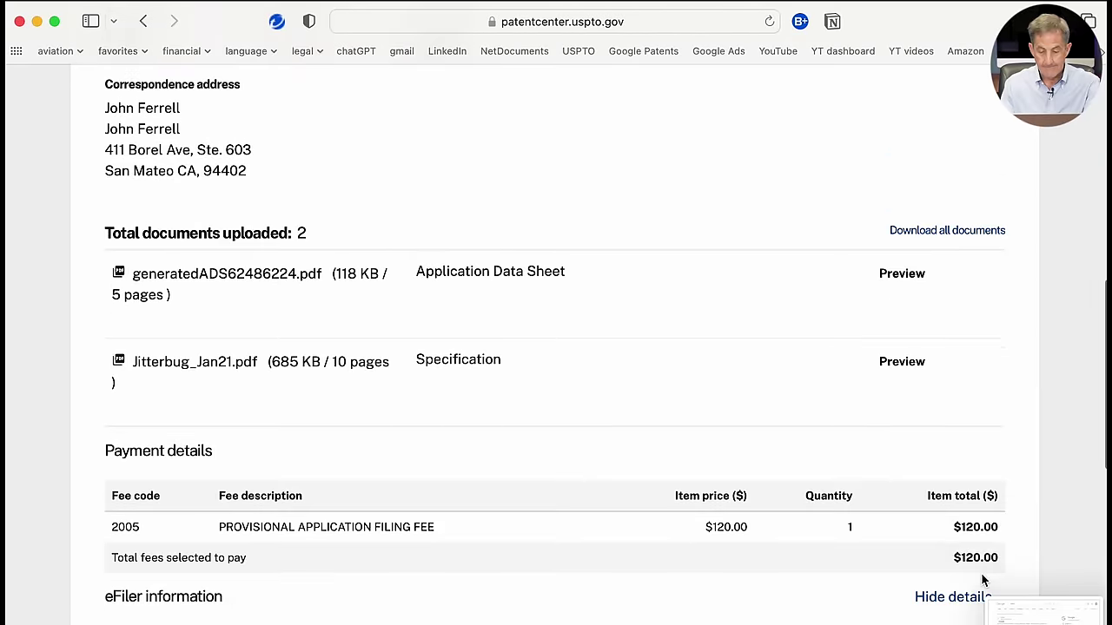
scroll(985, 580, down, 8)
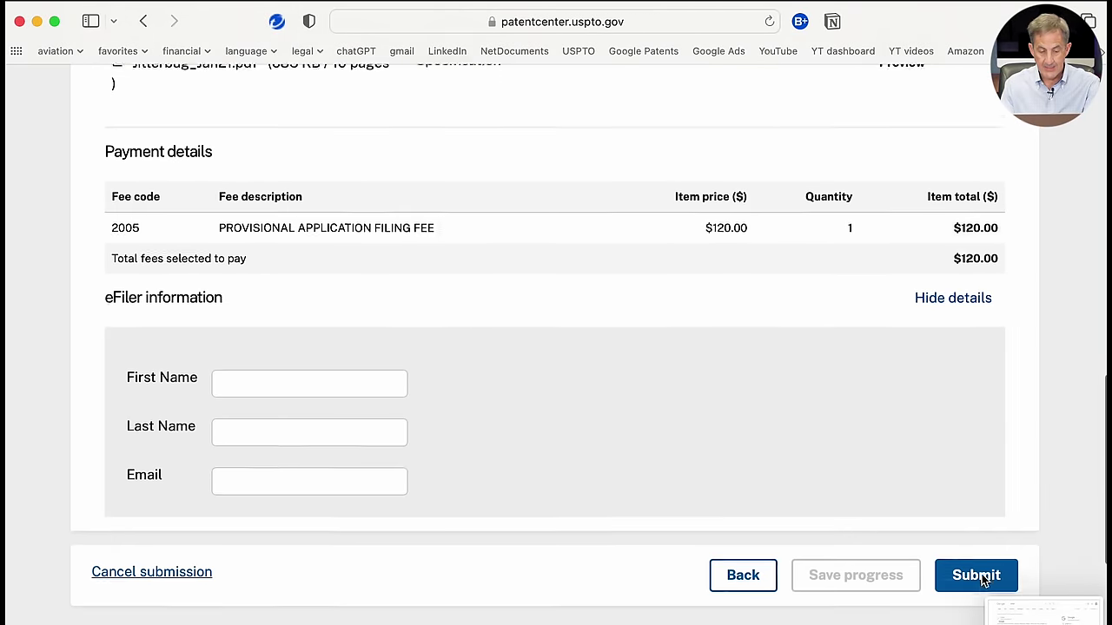
scroll(982, 579, down, 2)
Step: Autofill the eFiler's first name, last name and e-mail from a saved contact, then submit
click(304, 332)
click(379, 332)
click(325, 447)
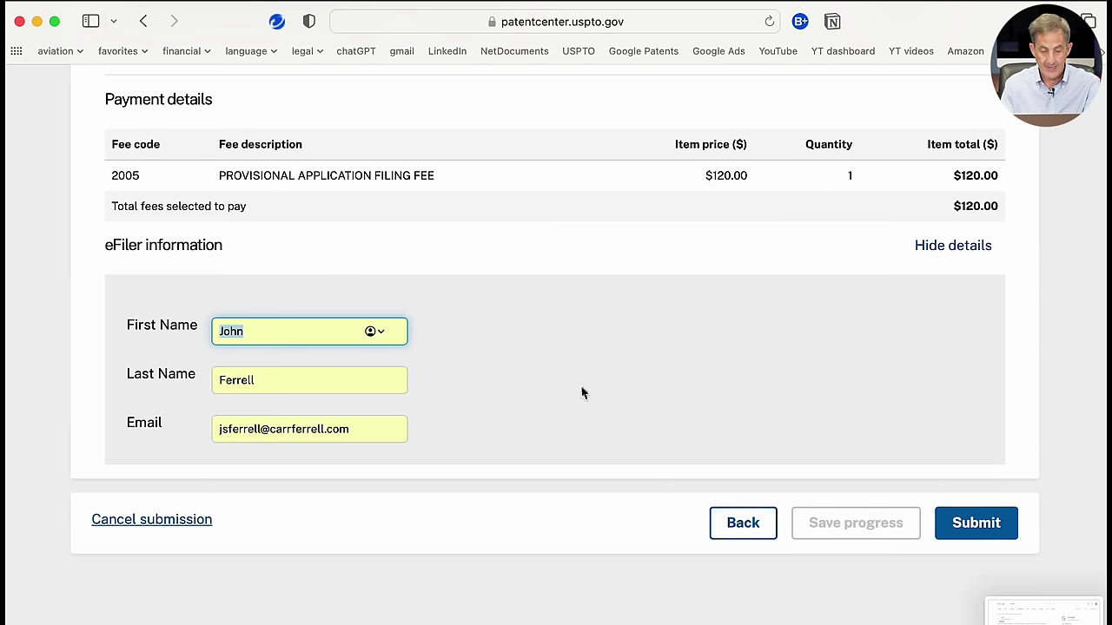
click(978, 530)
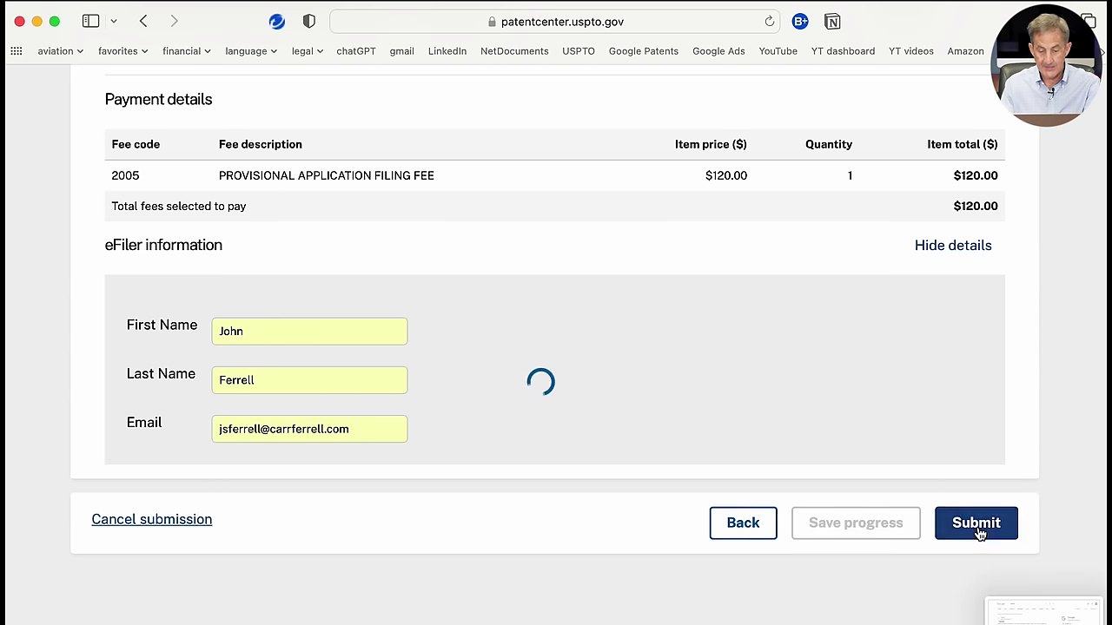
Step: Scroll through the Electronic Acknowledgement Receipt and the fee panel showing $120.00 due
scroll(686, 489, up, 10)
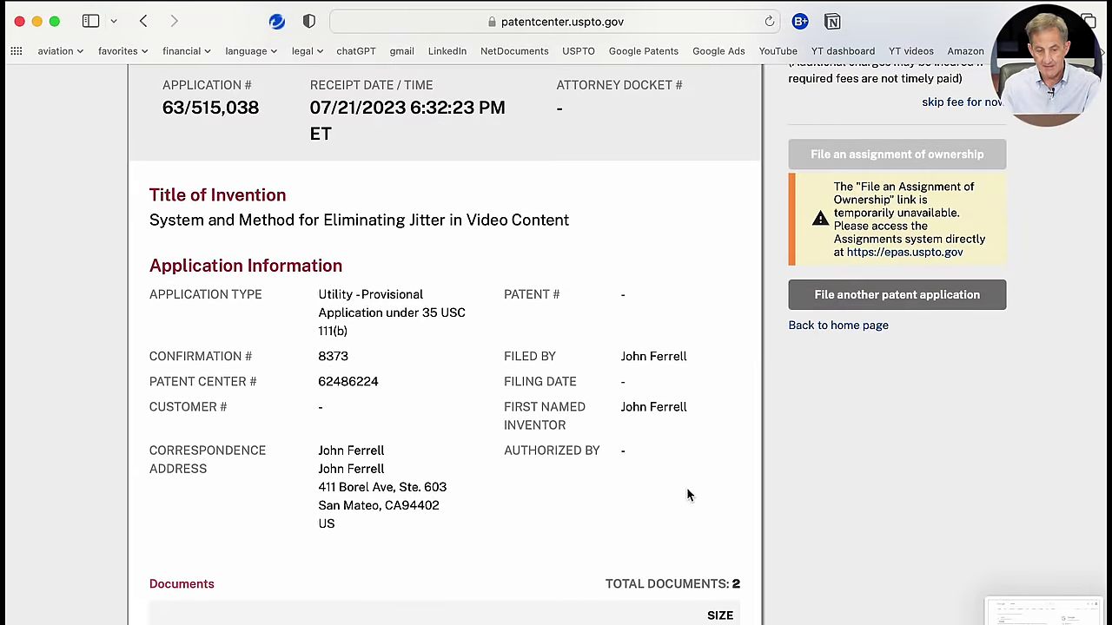
scroll(686, 495, up, 5)
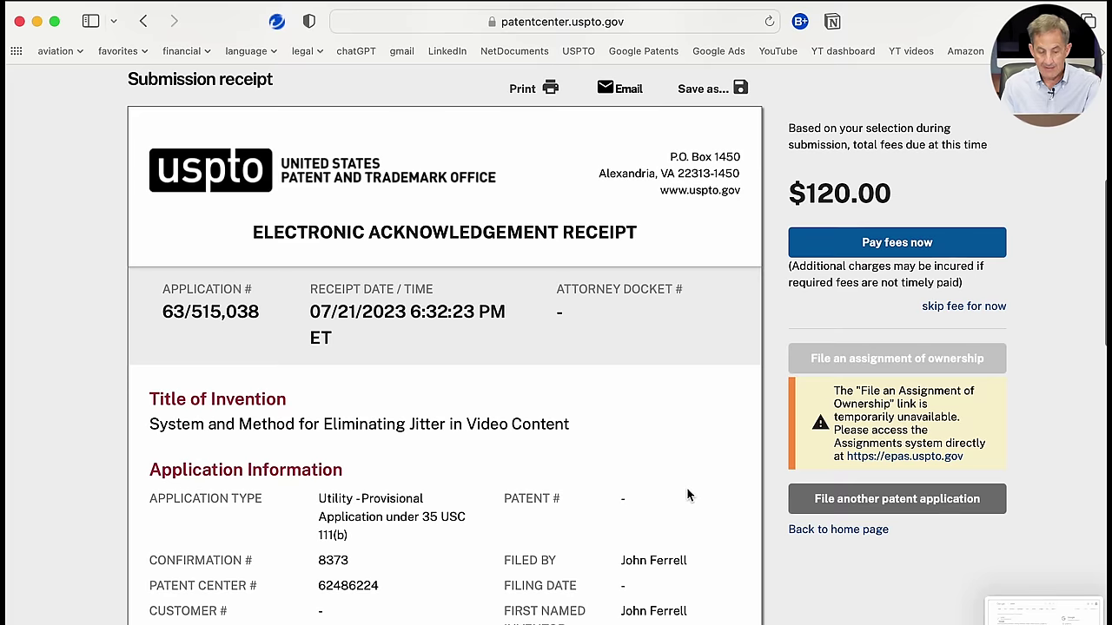
scroll(687, 495, down, 3)
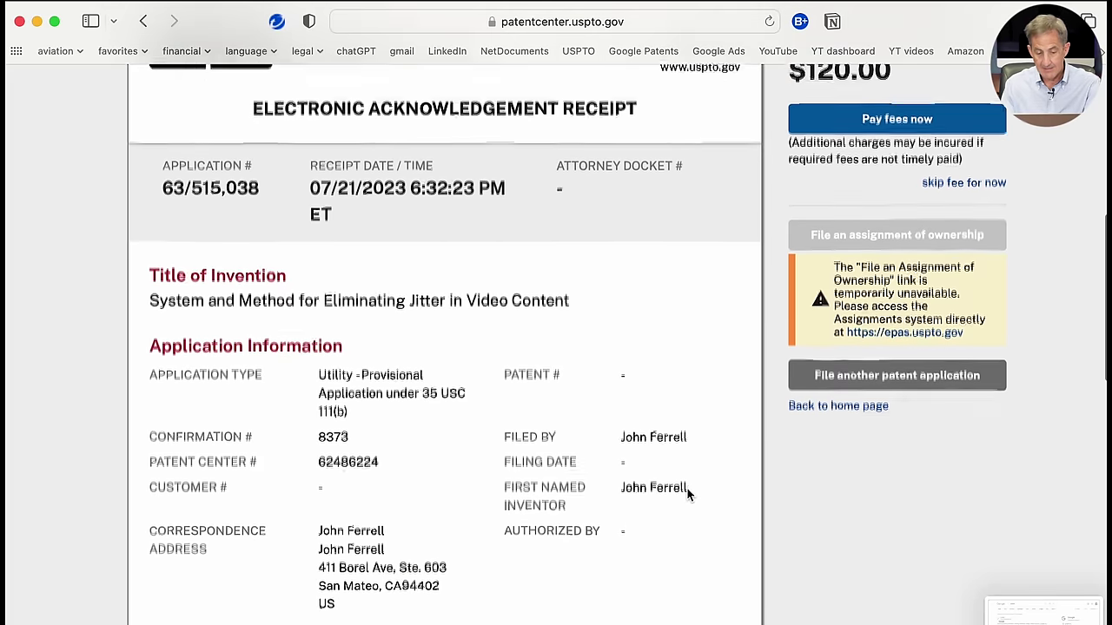
scroll(687, 495, down, 6)
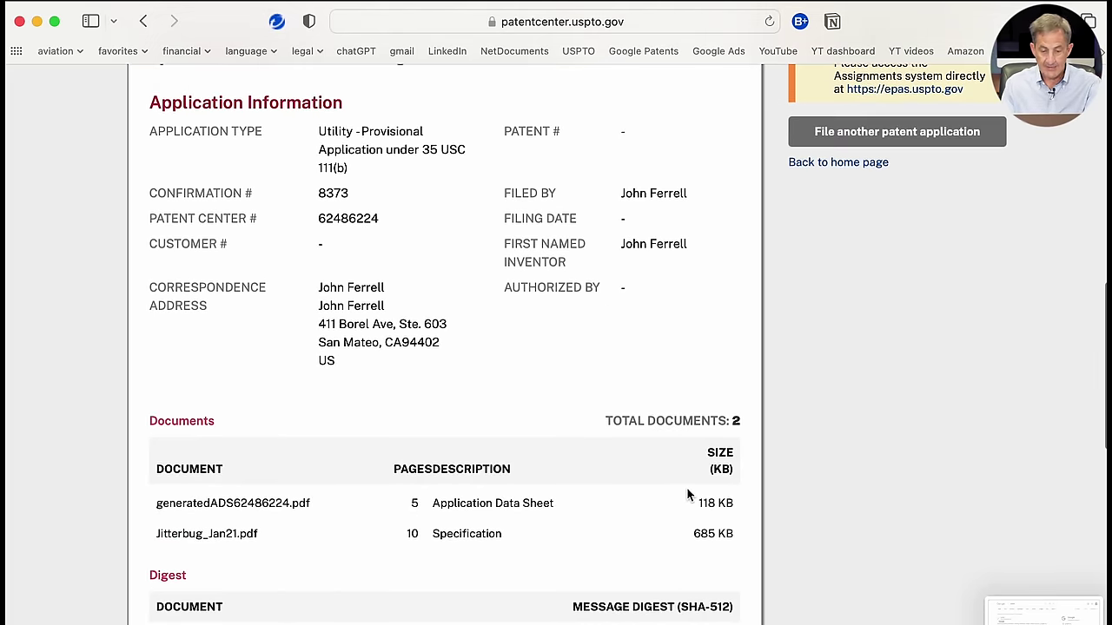
scroll(687, 495, down, 7)
scroll(687, 495, down, 6)
scroll(689, 494, up, 9)
scroll(688, 495, up, 7)
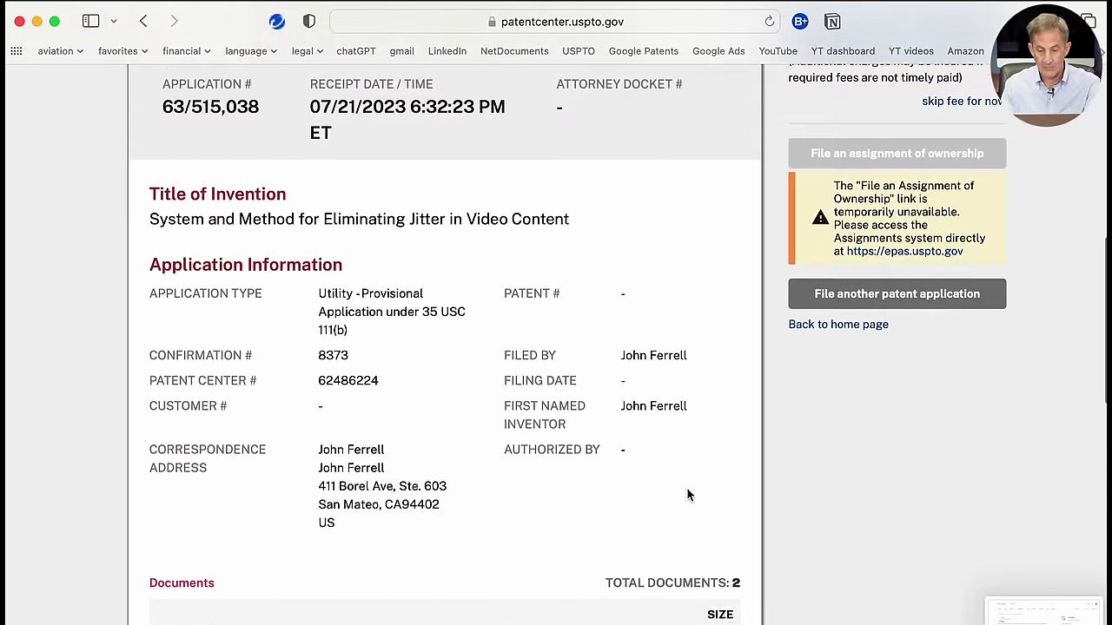
scroll(687, 495, up, 2)
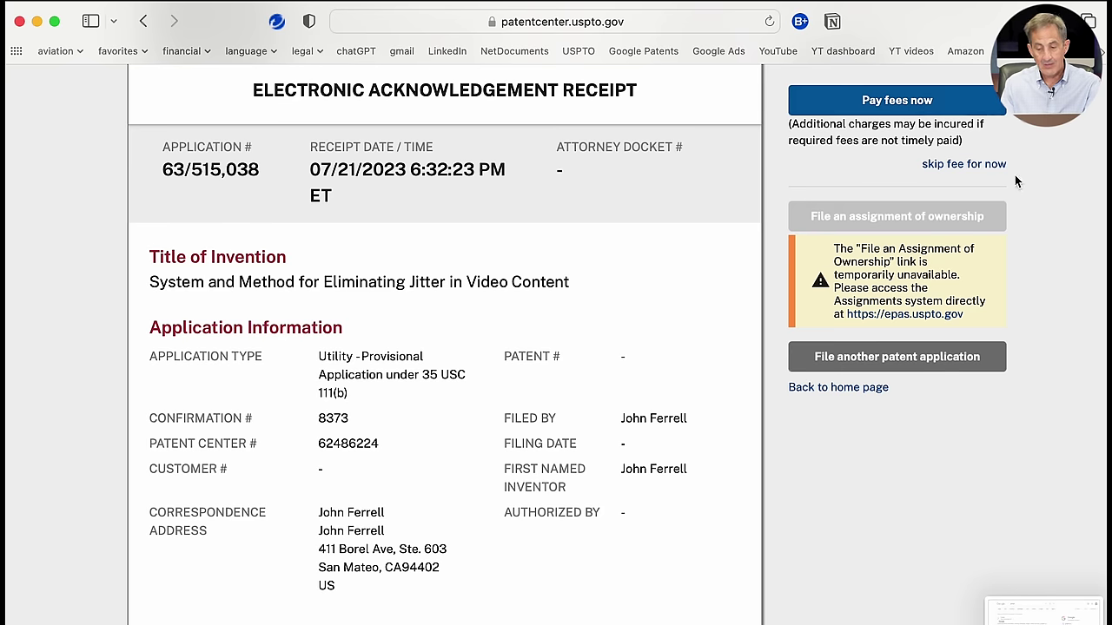
scroll(1015, 174, up, 3)
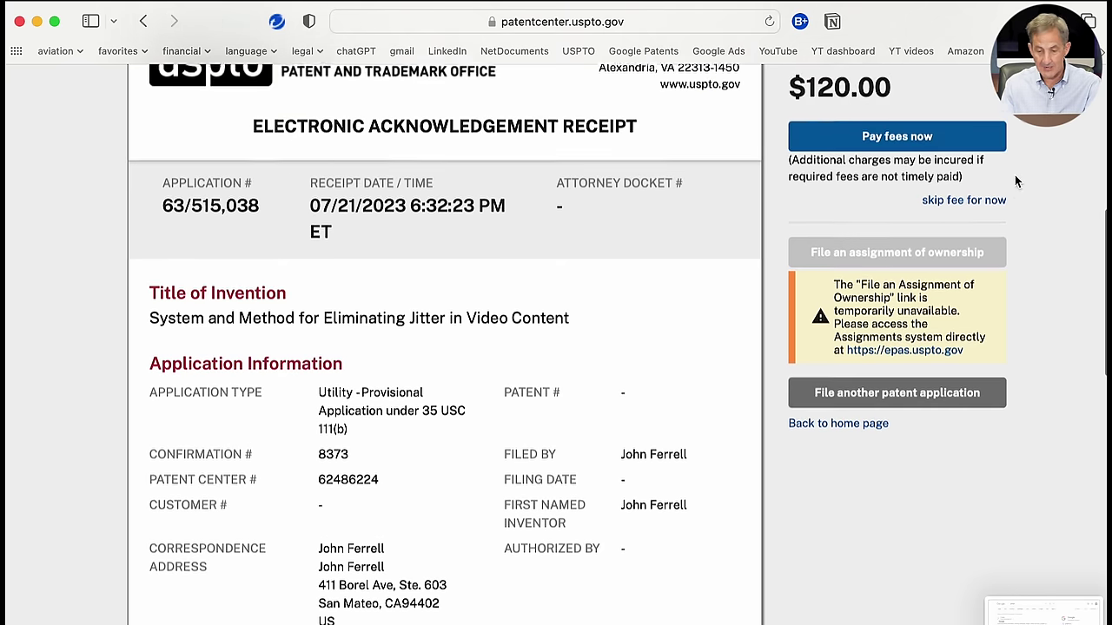
scroll(1014, 175, up, 3)
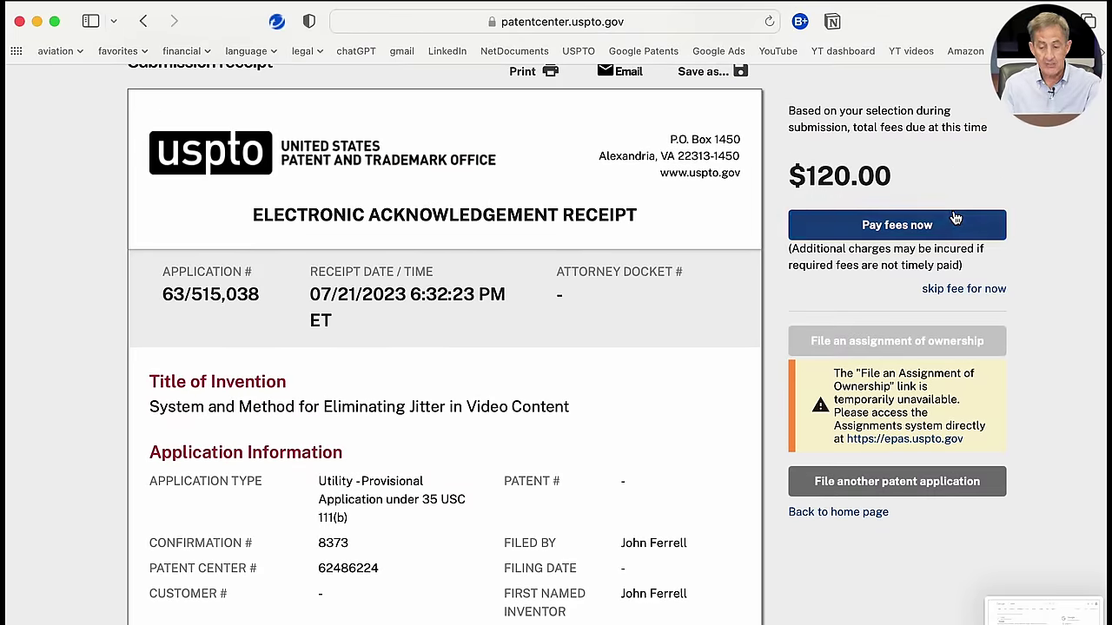
scroll(955, 217, down, 2)
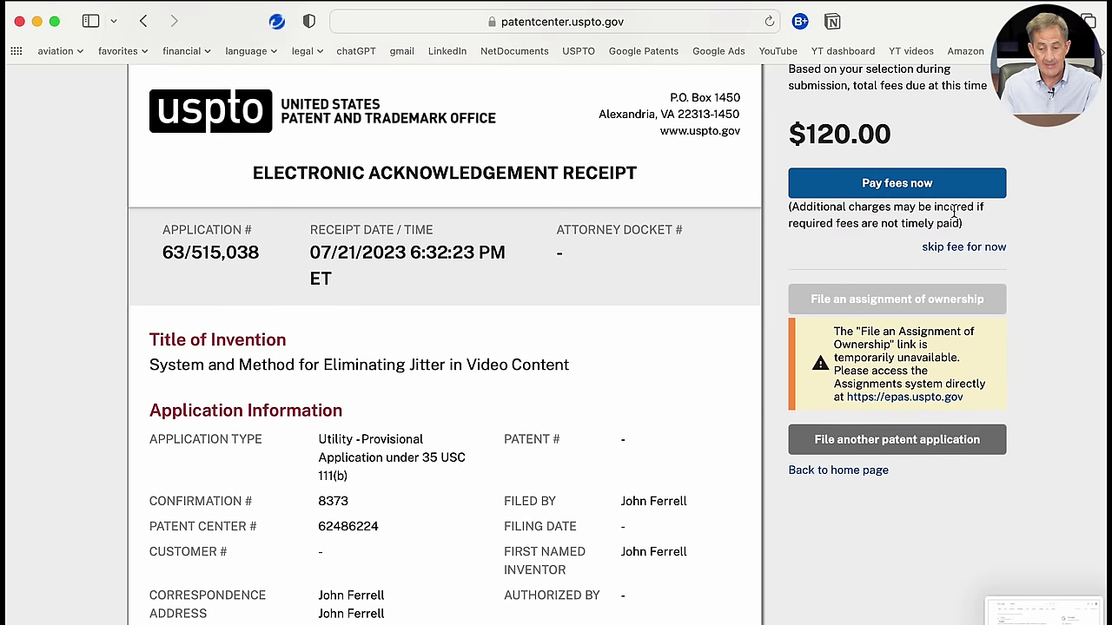